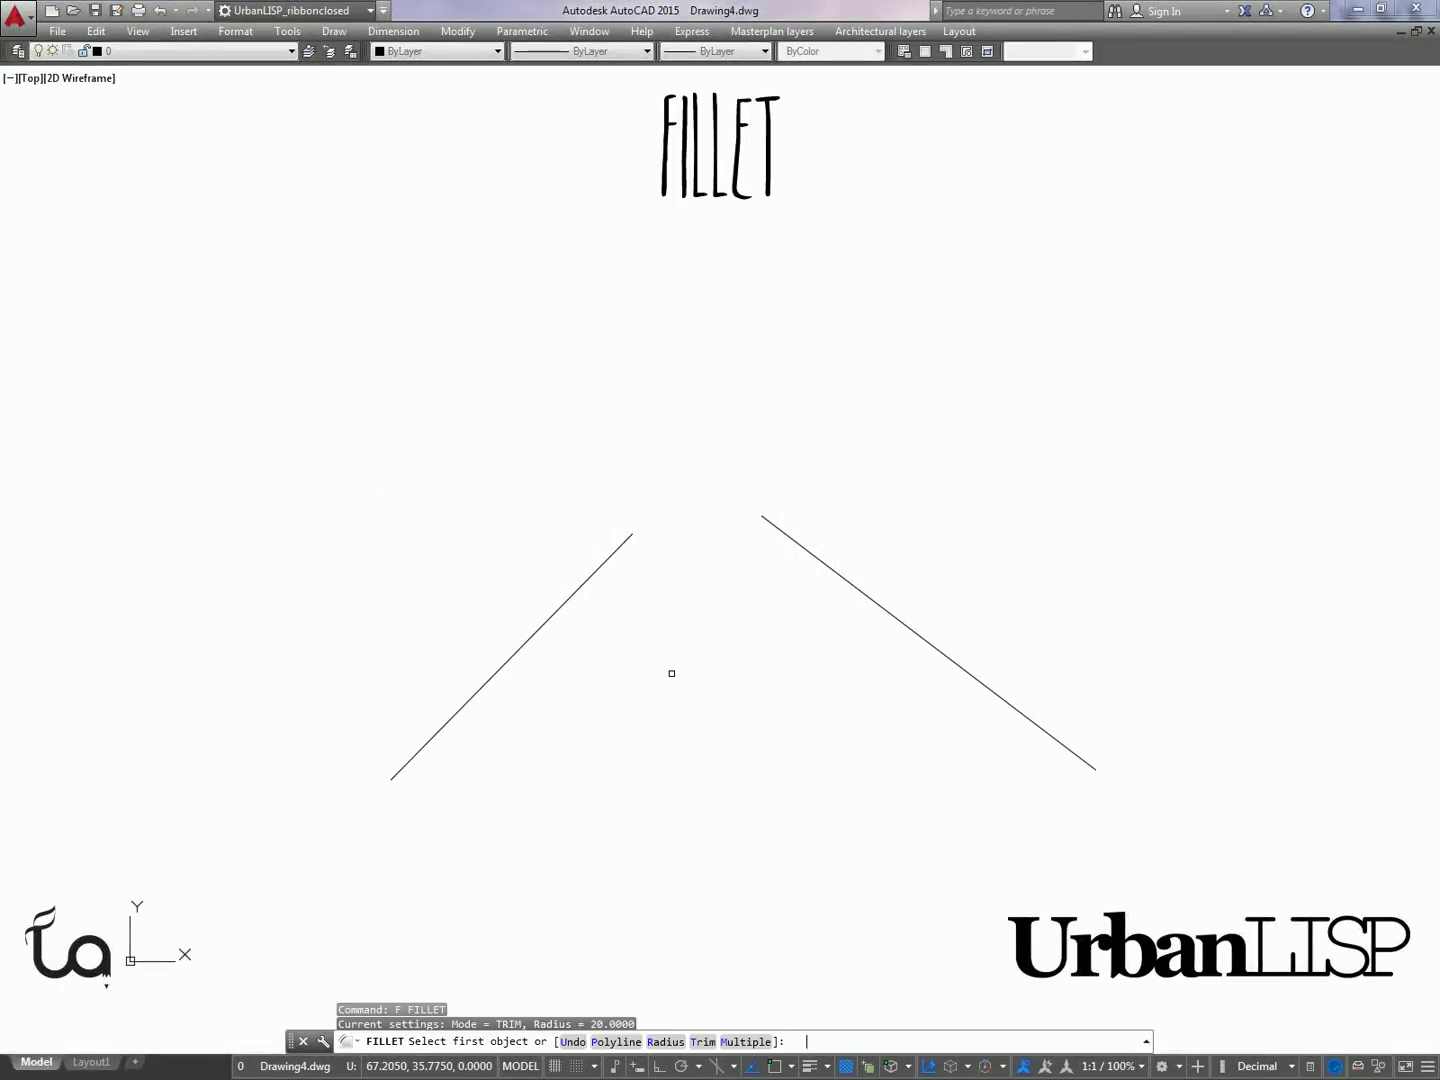
- Fillet the left and right angled lines with a radius-25 arc
type("r")
key("Return")
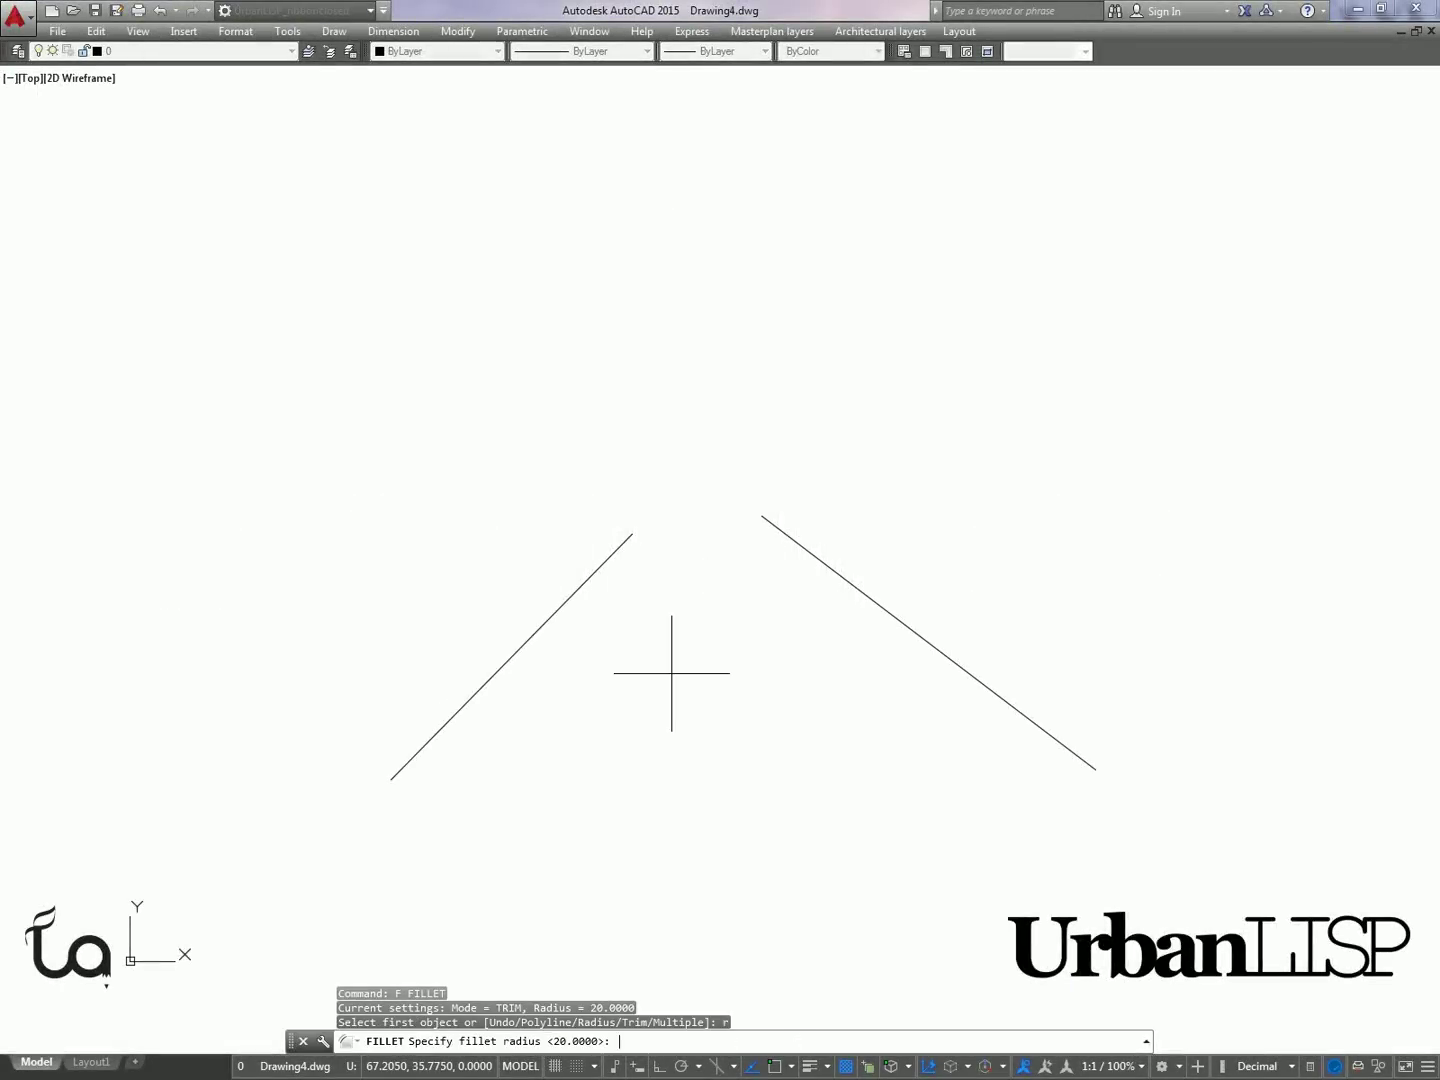
type("25")
key("Return")
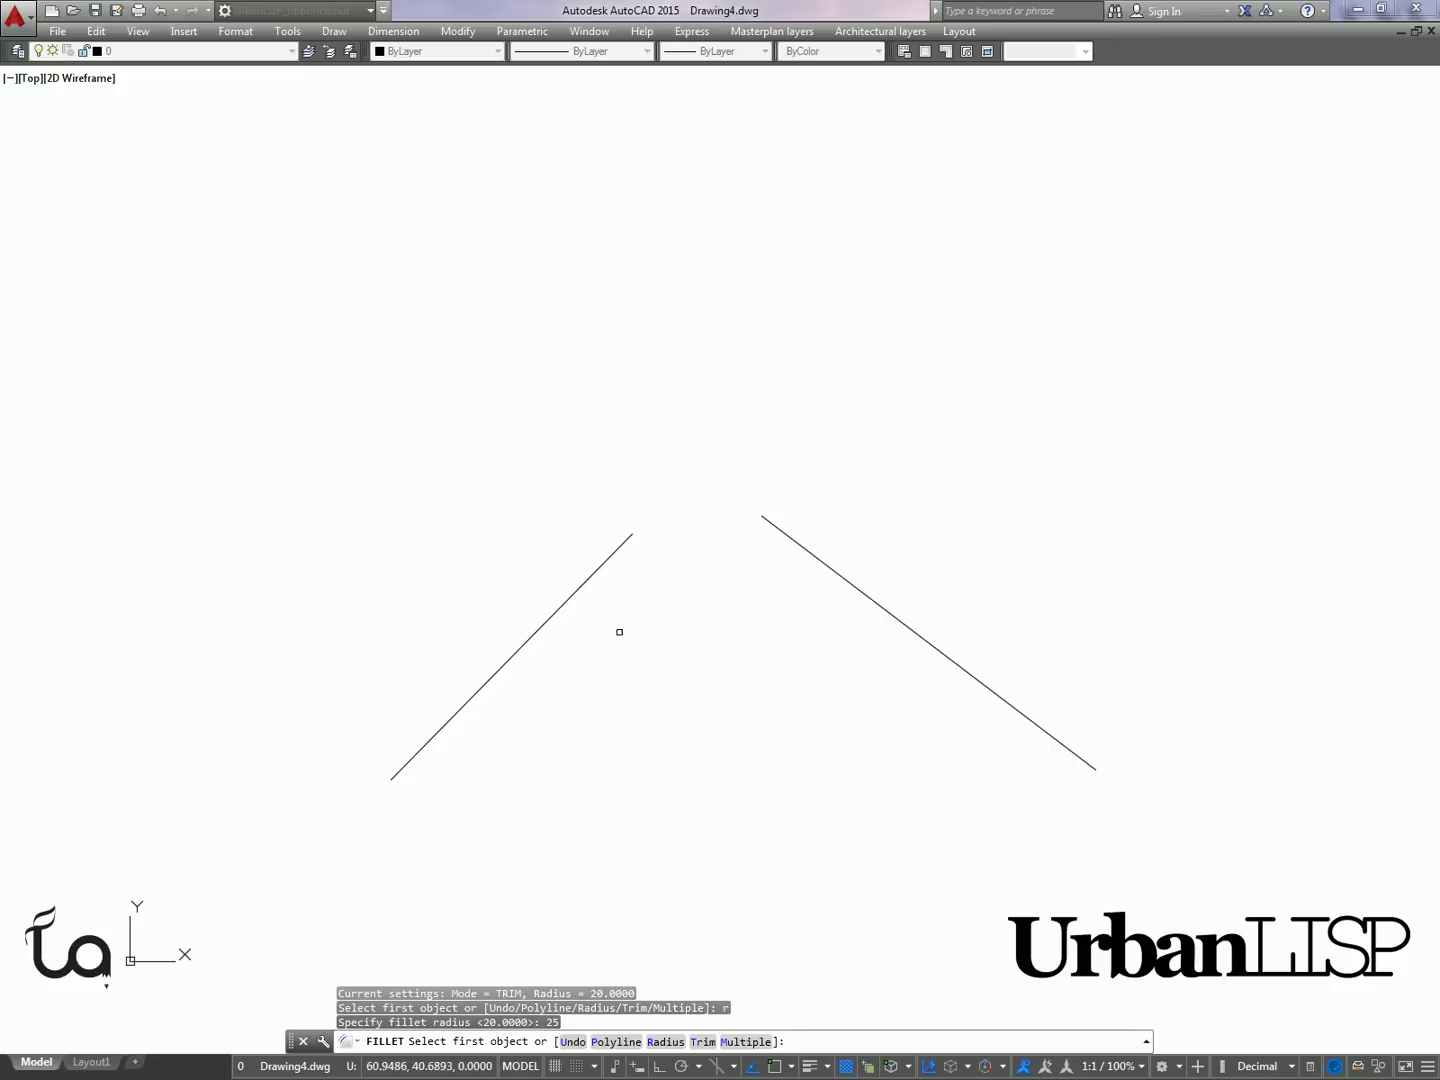
left_click(594, 572)
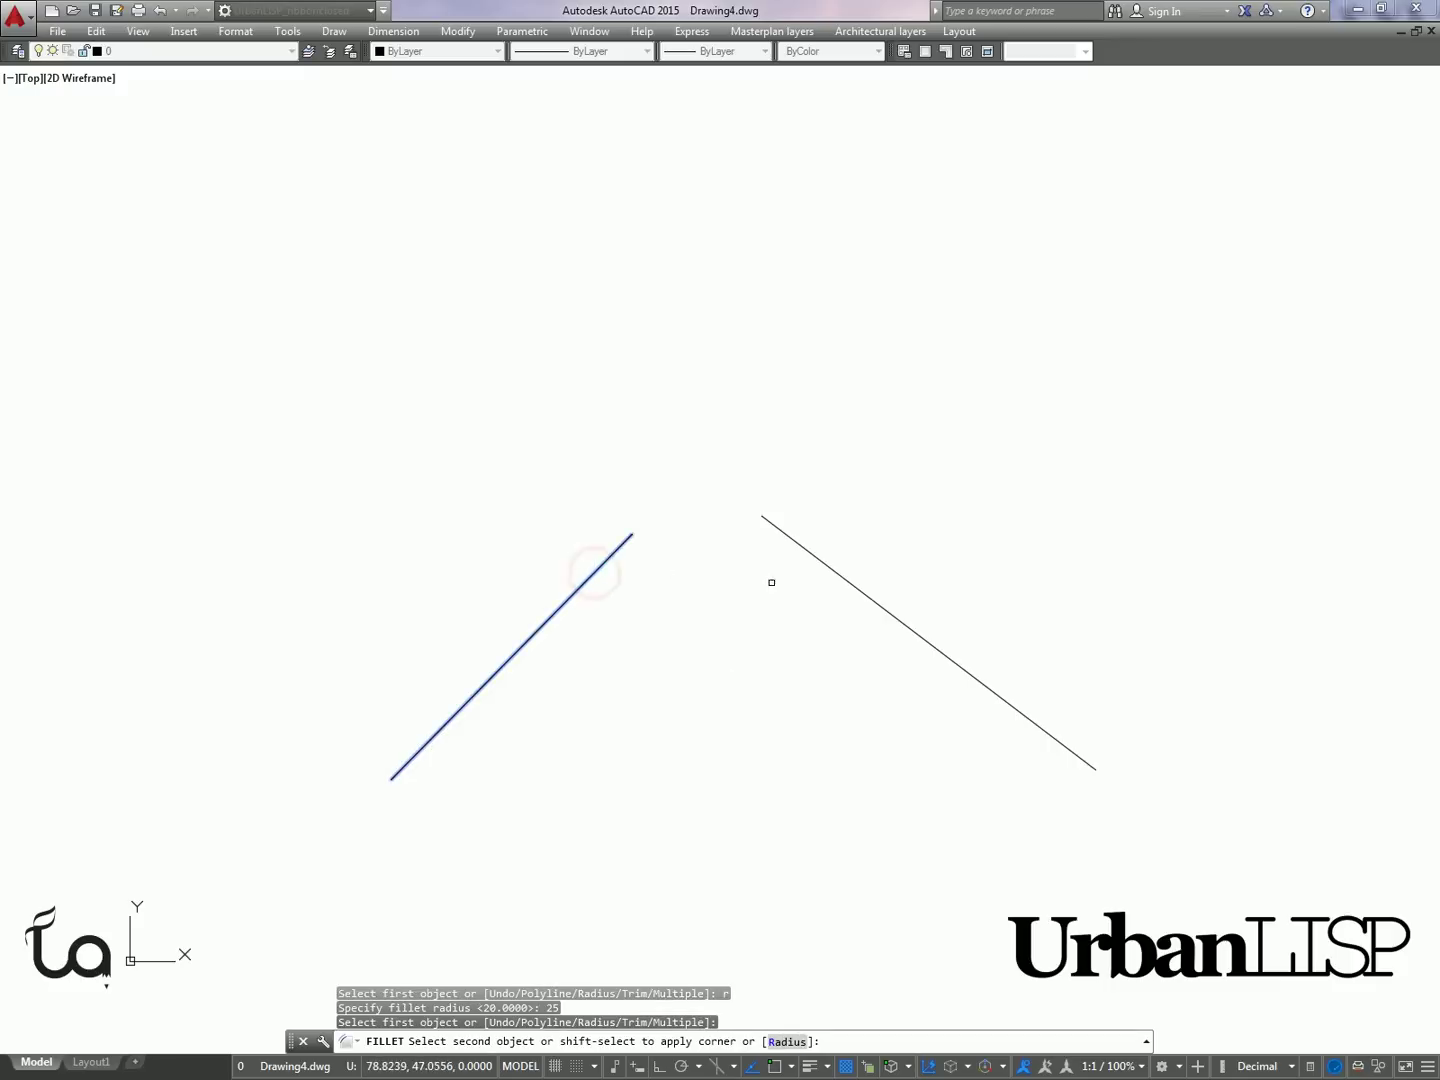
left_click(854, 589)
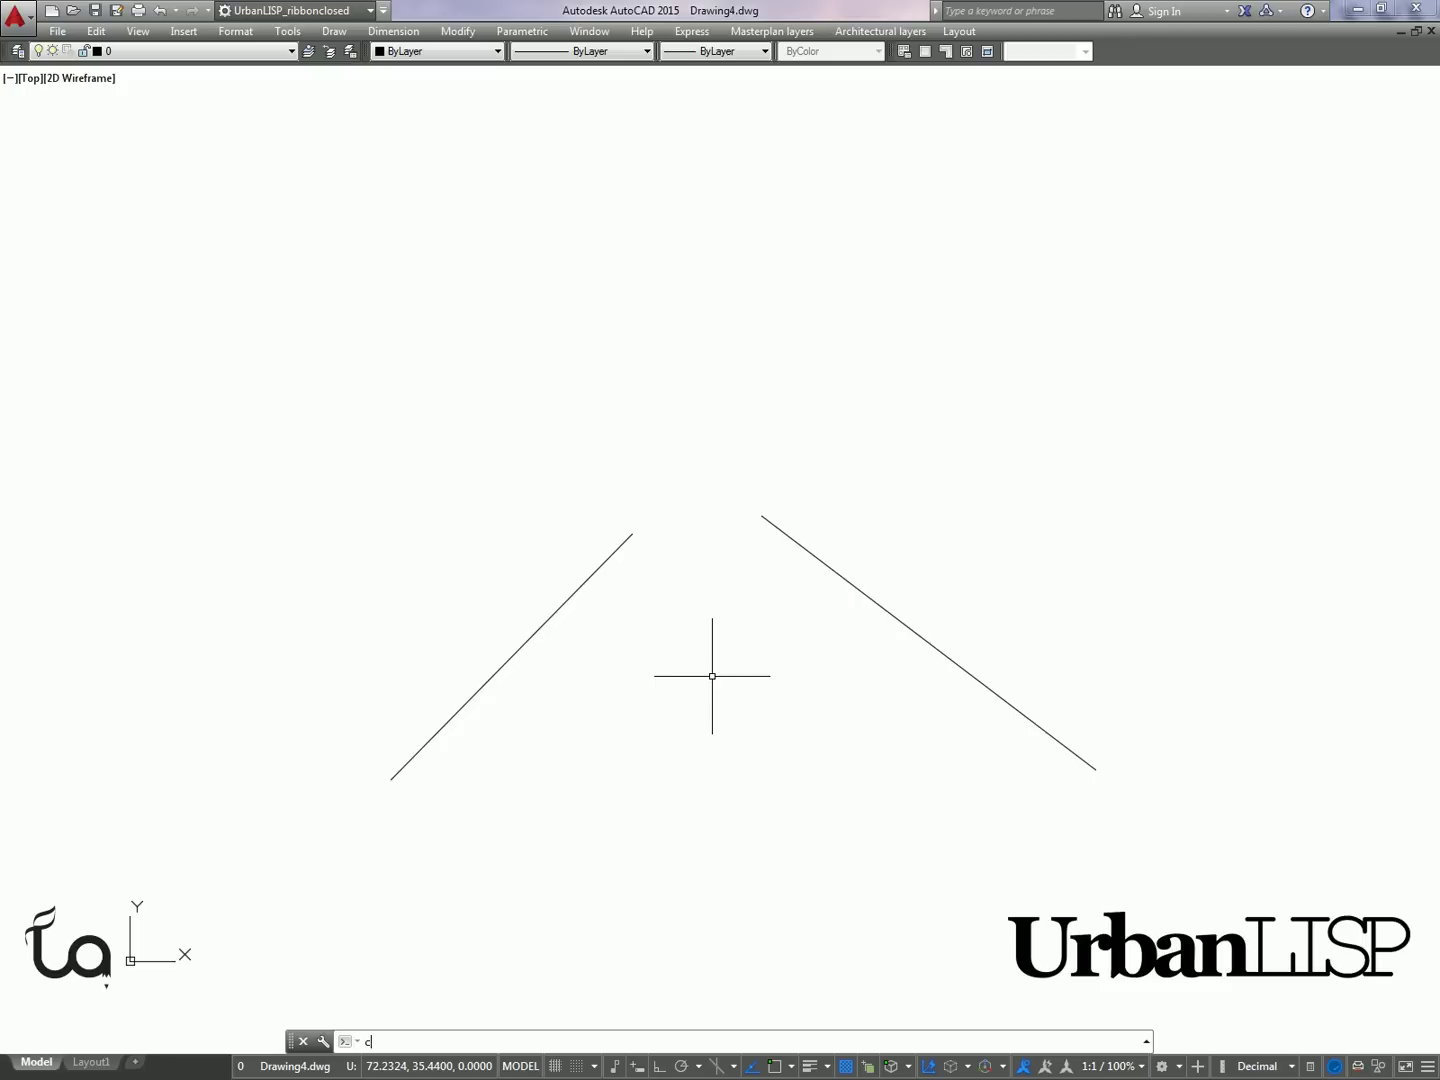
- Draw a radius-25 circle tangent to both the left and right lines
type("ci")
key("Return")
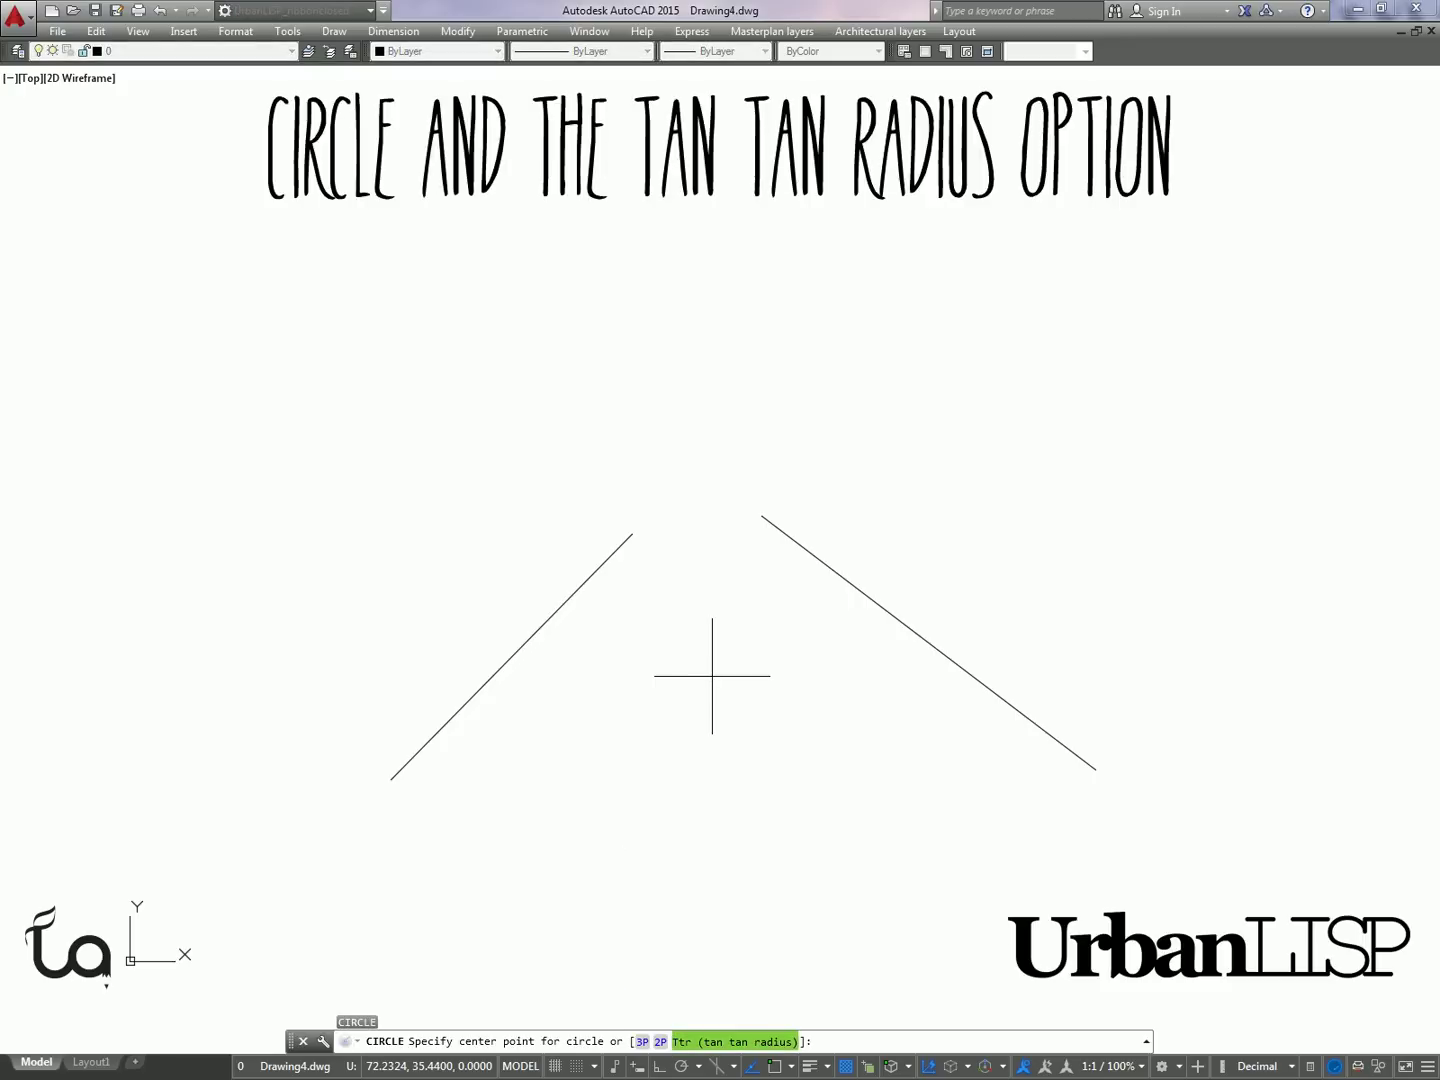
type("t")
key("Return")
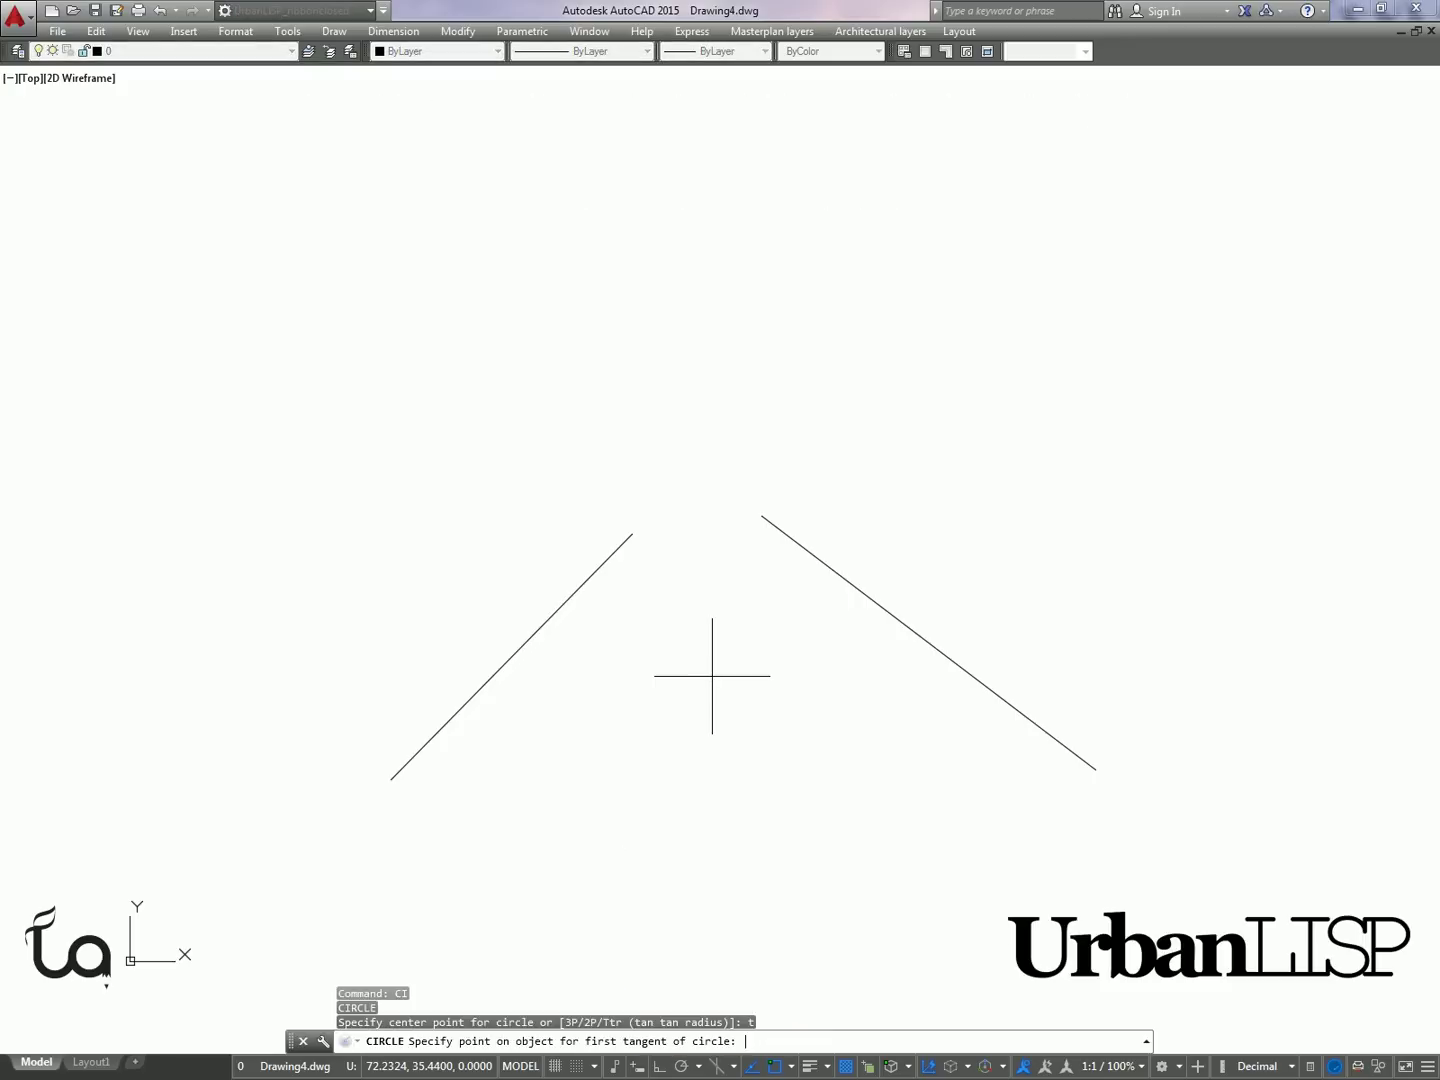
left_click(558, 604)
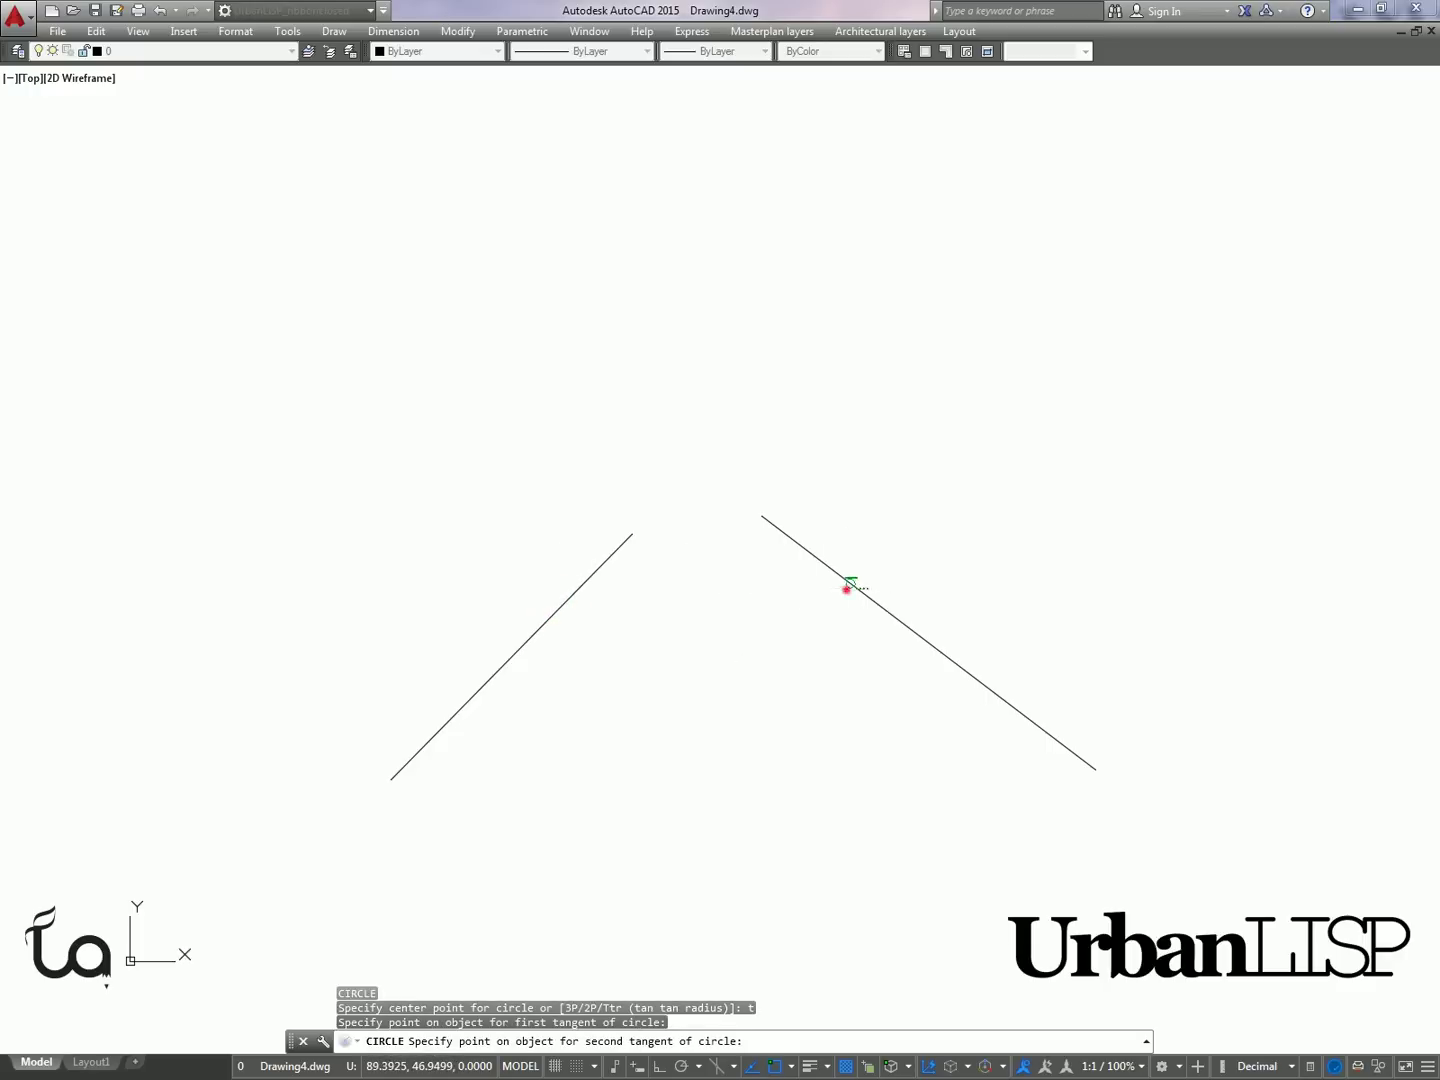
left_click(847, 588)
key("Return")
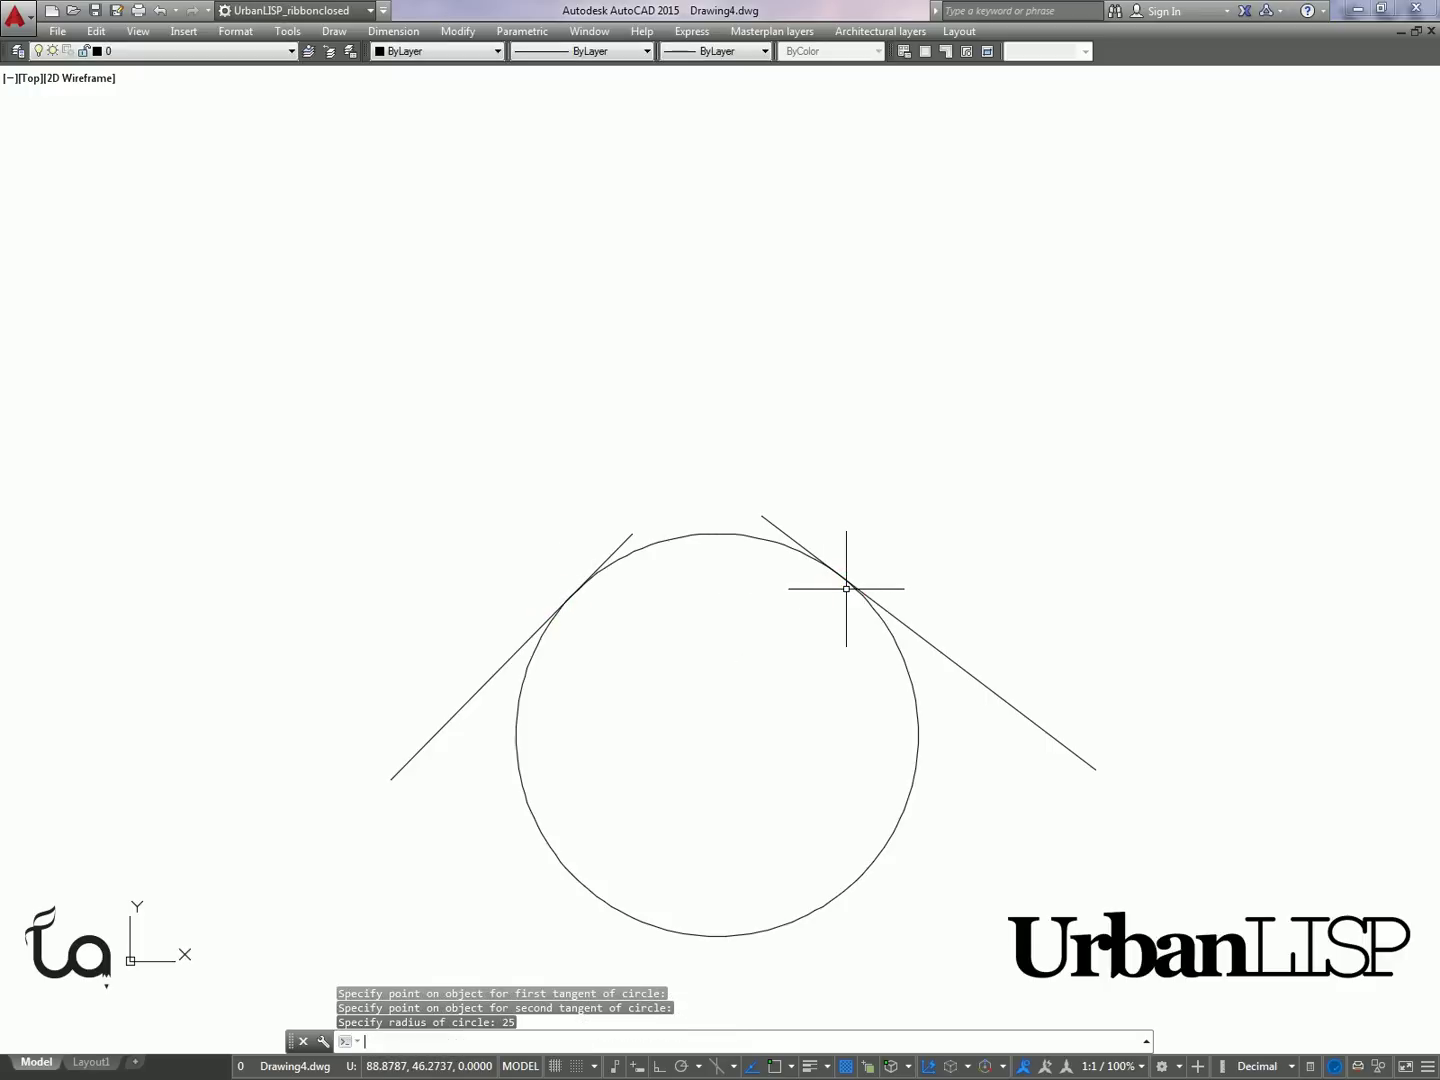
- Trim the right line's stub and the lower part of the circle
type("tr")
key("Return")
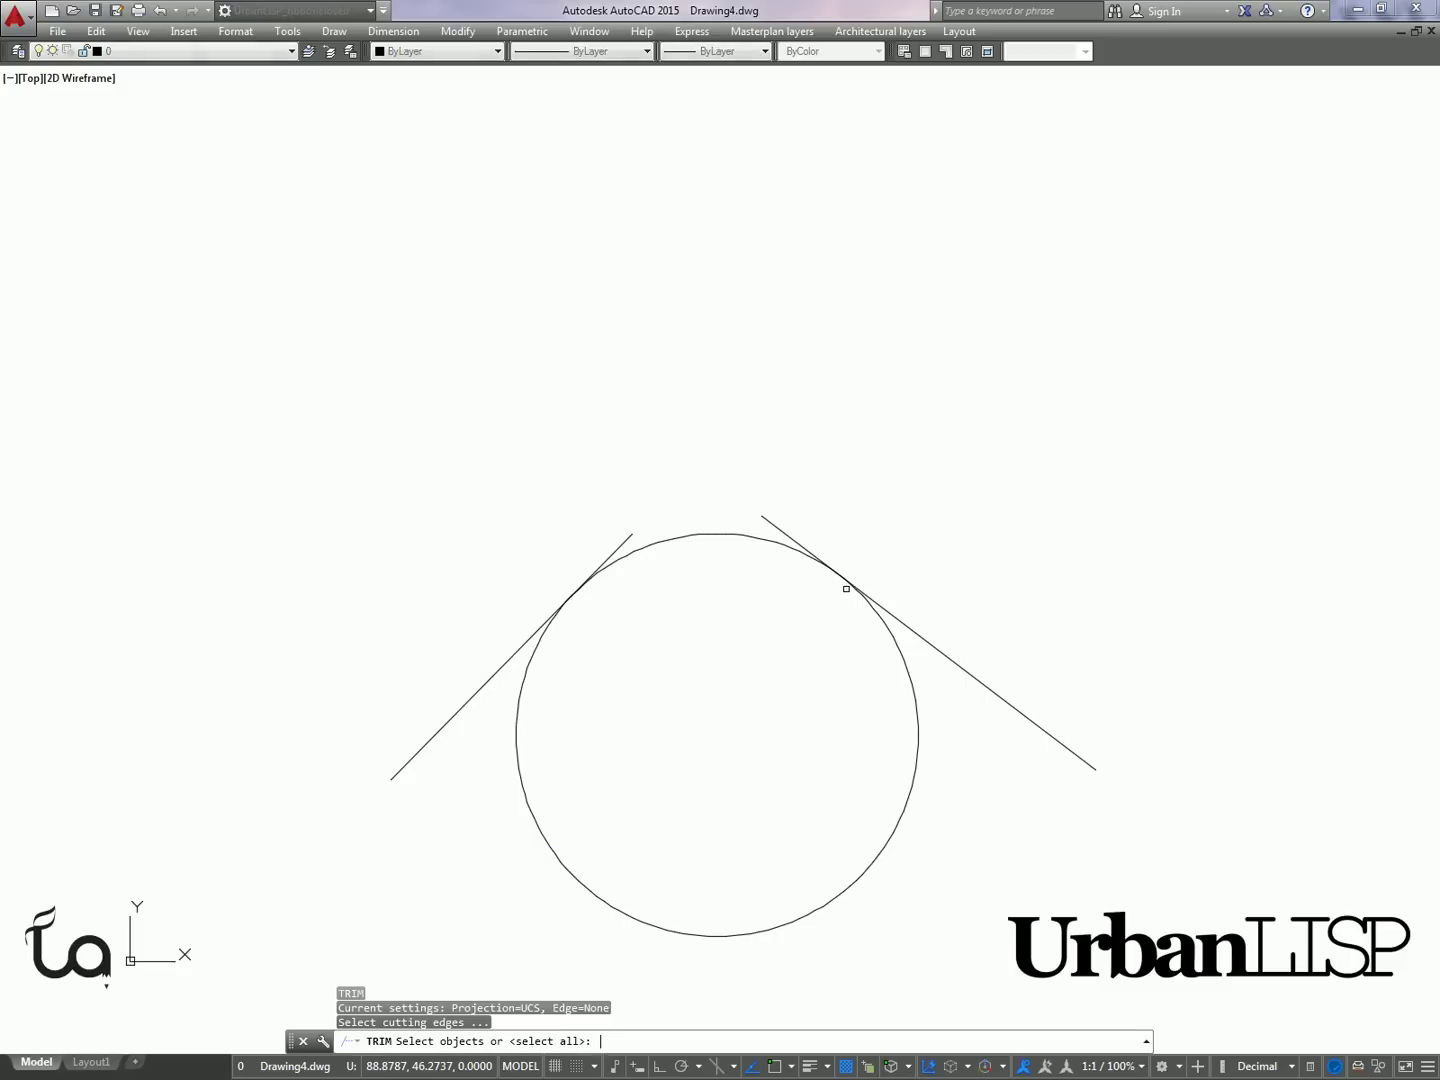
key("Return")
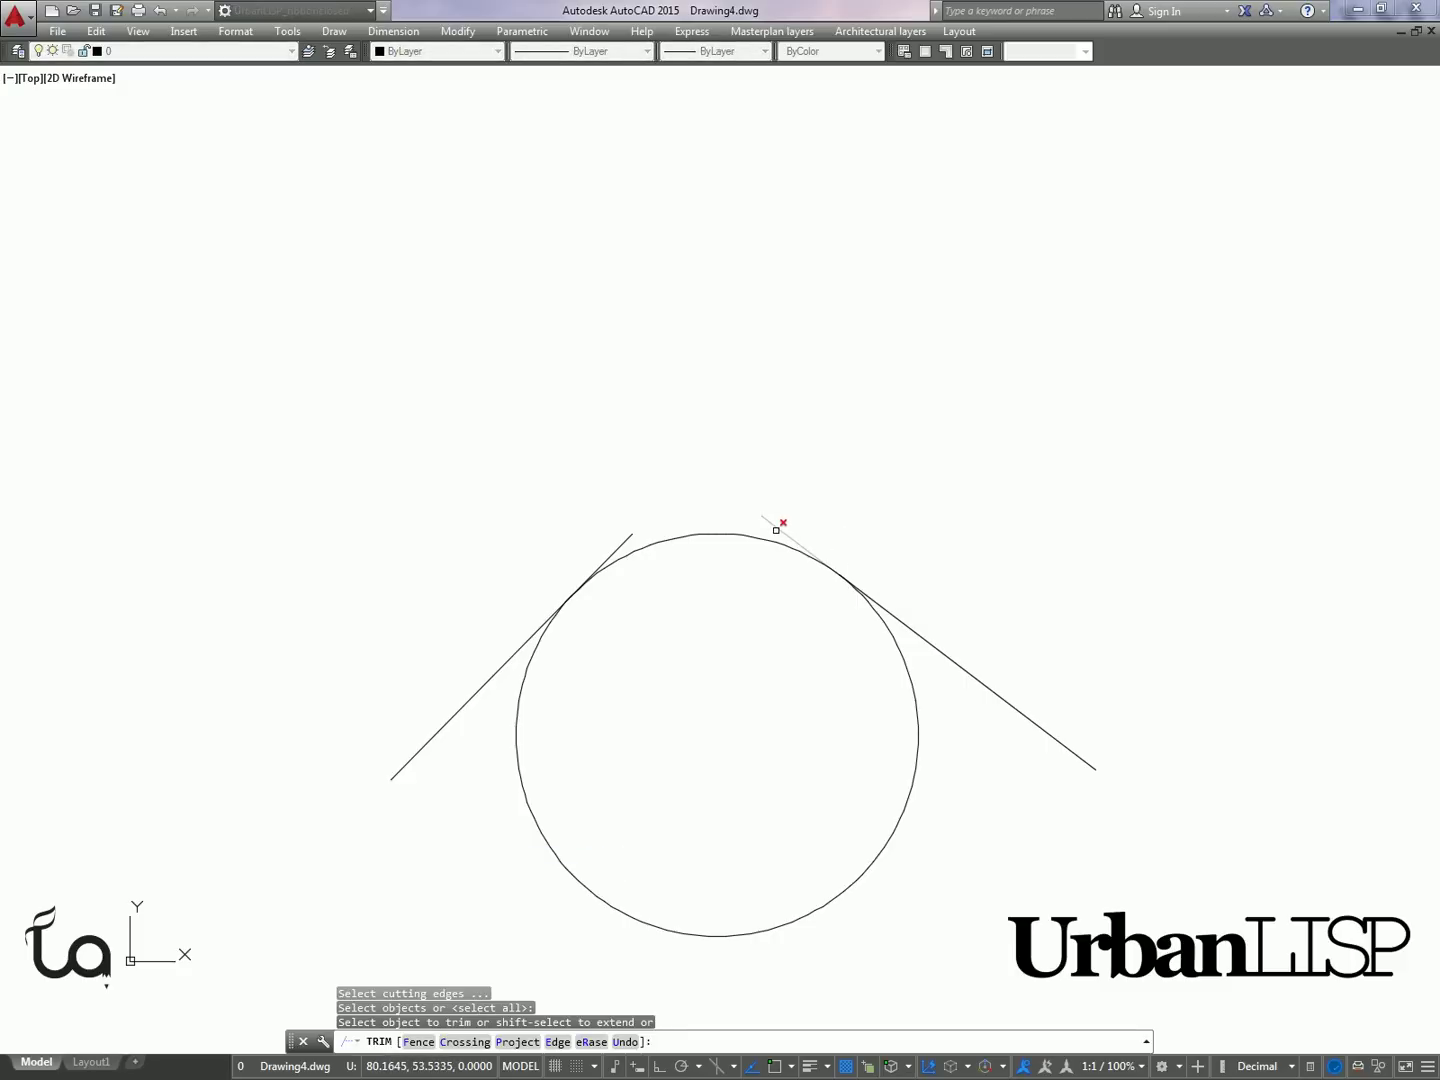
left_click(776, 530)
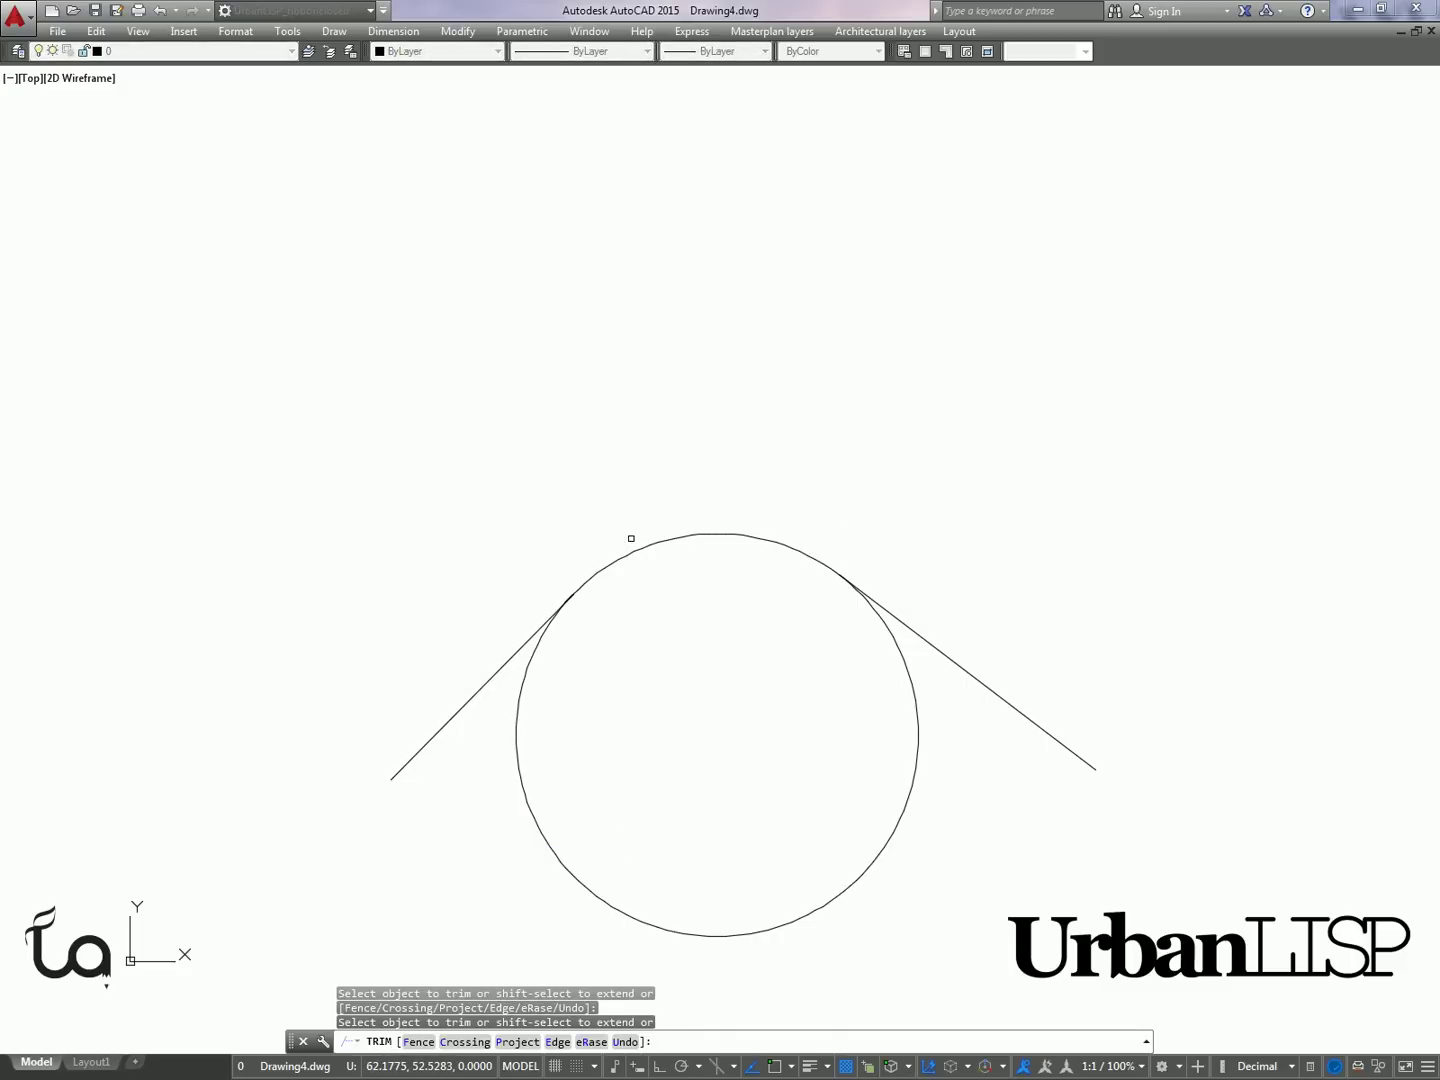
left_click(865, 605)
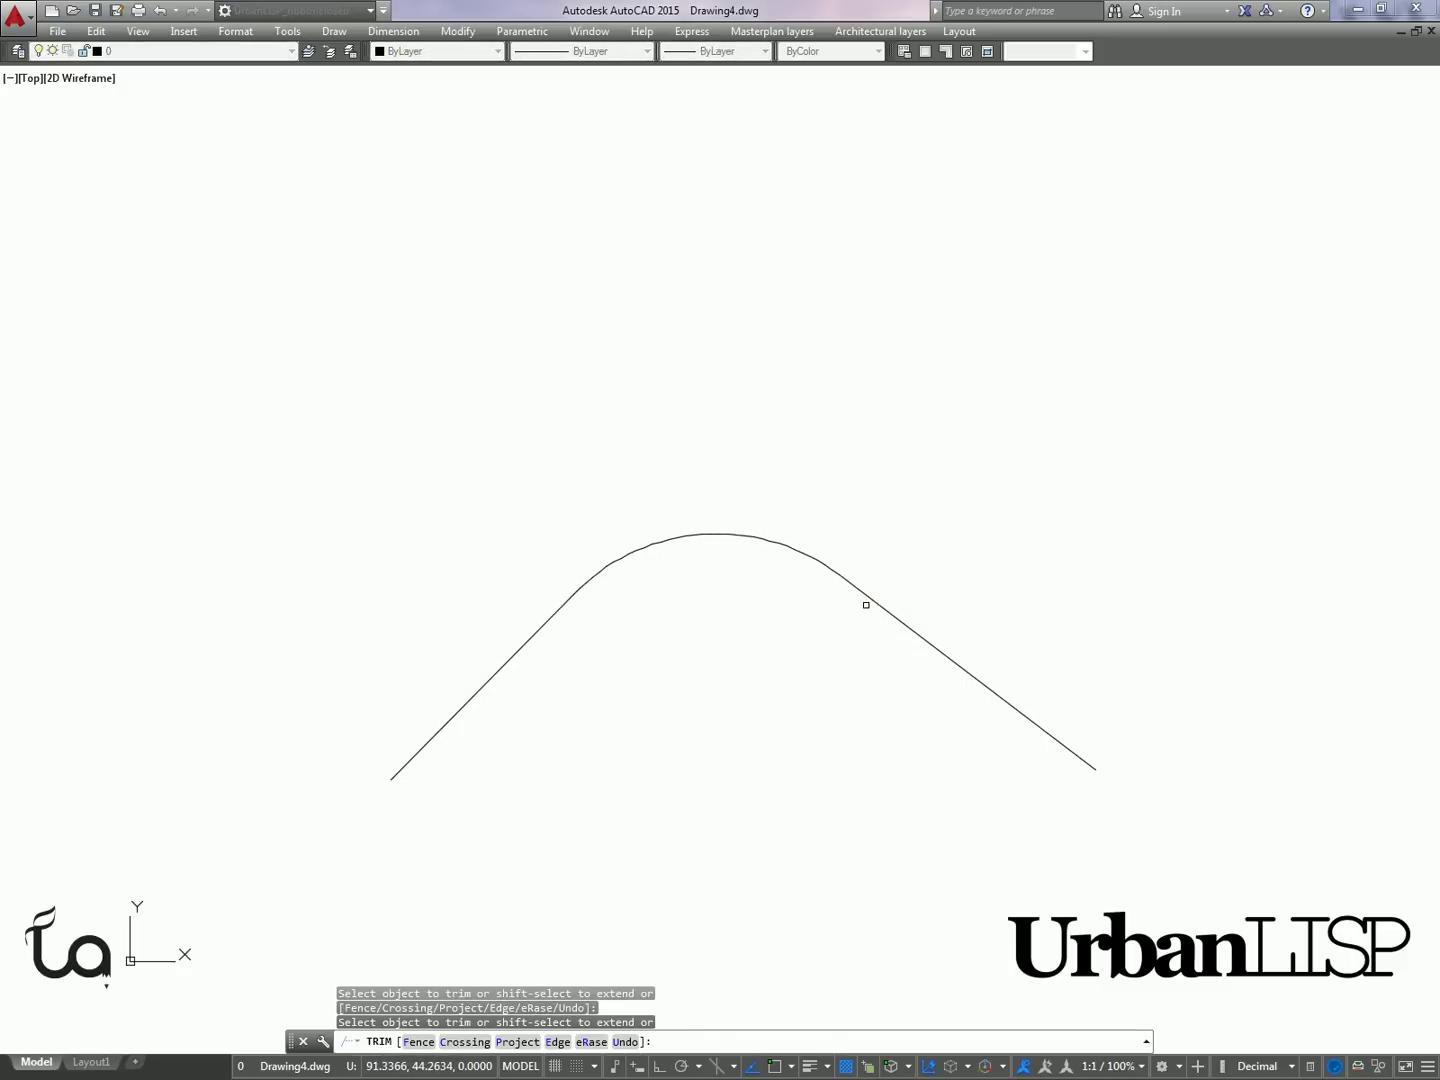
key("Return")
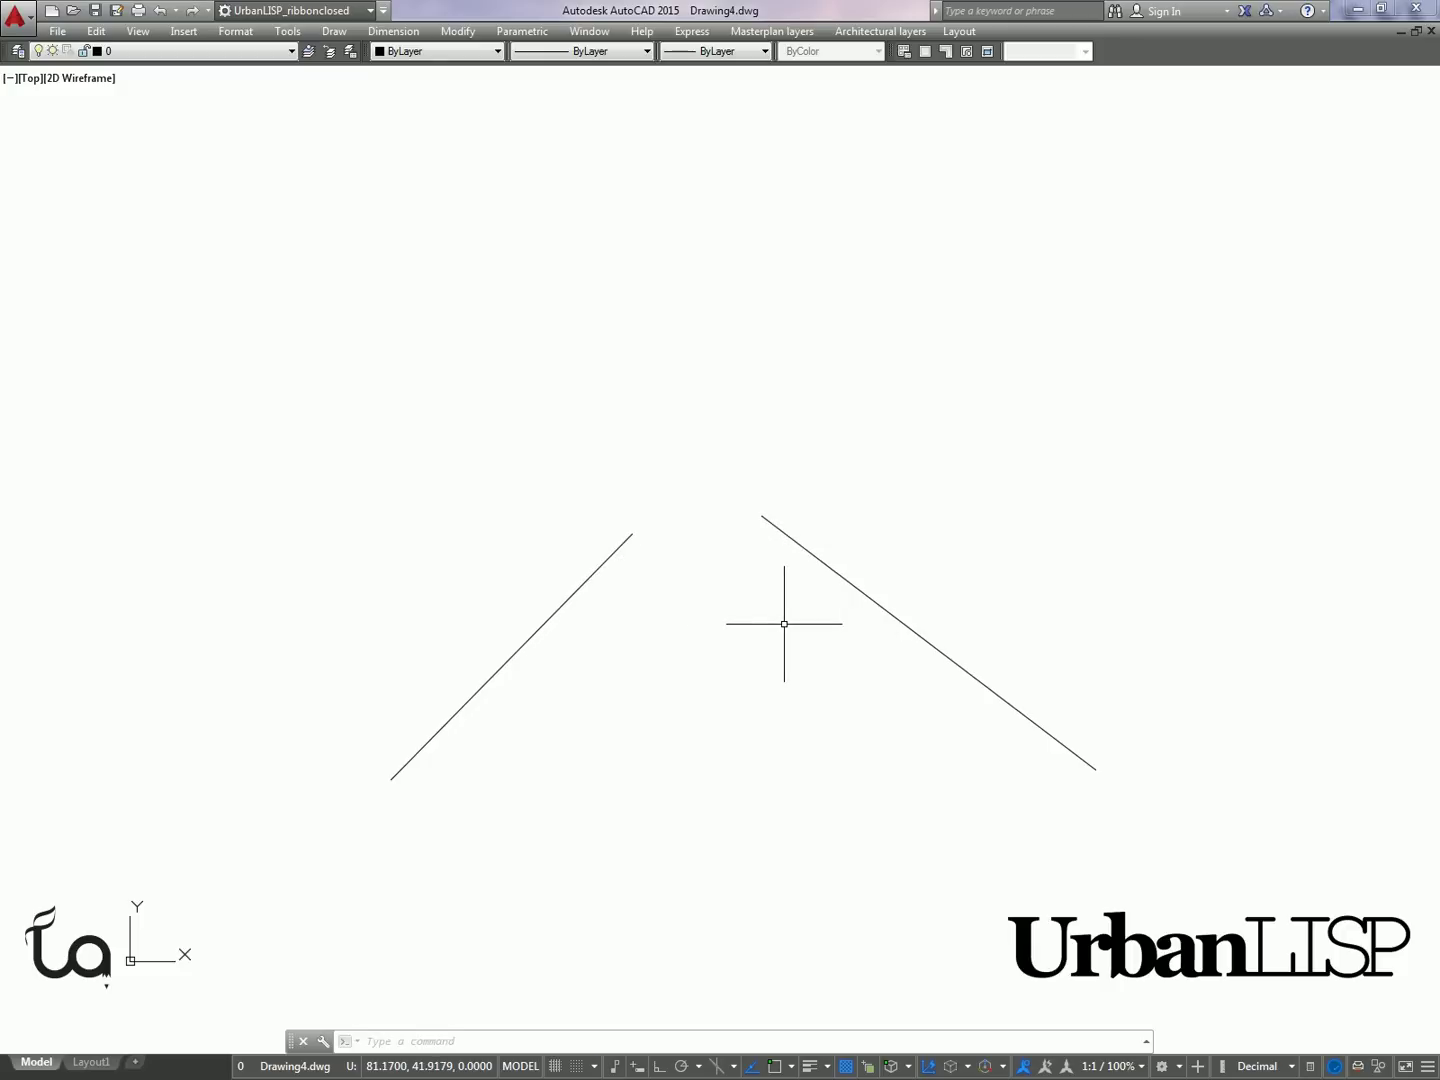
- Offset both lines 25 toward the inside of the corner
type("25")
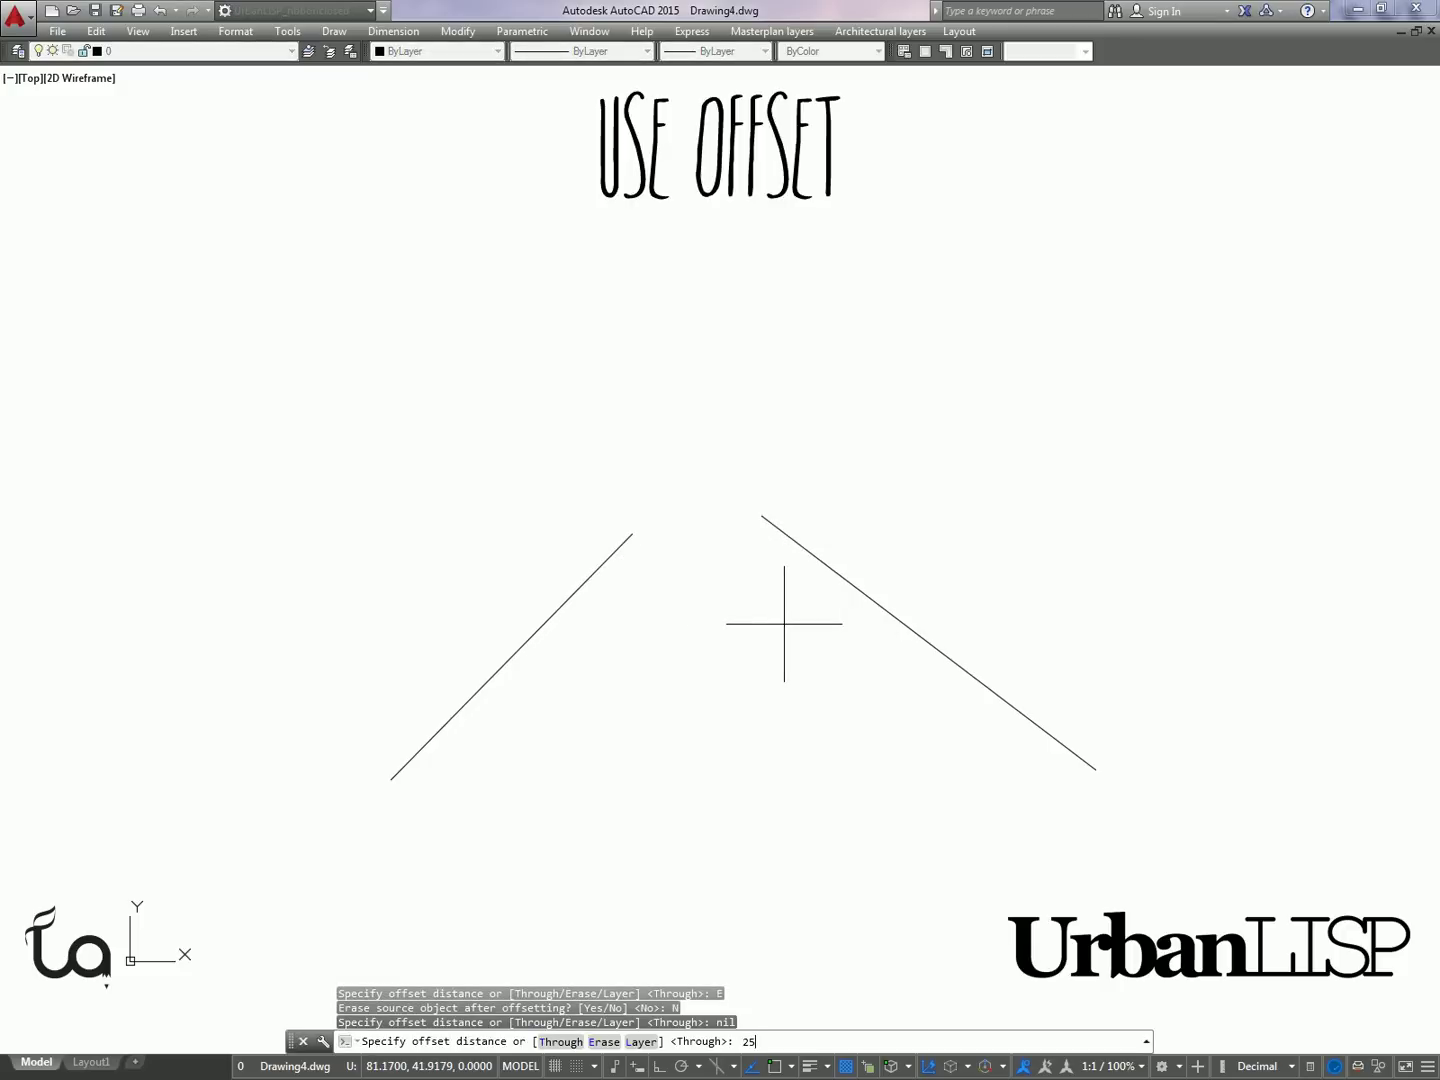
key("Return")
left_click(792, 548)
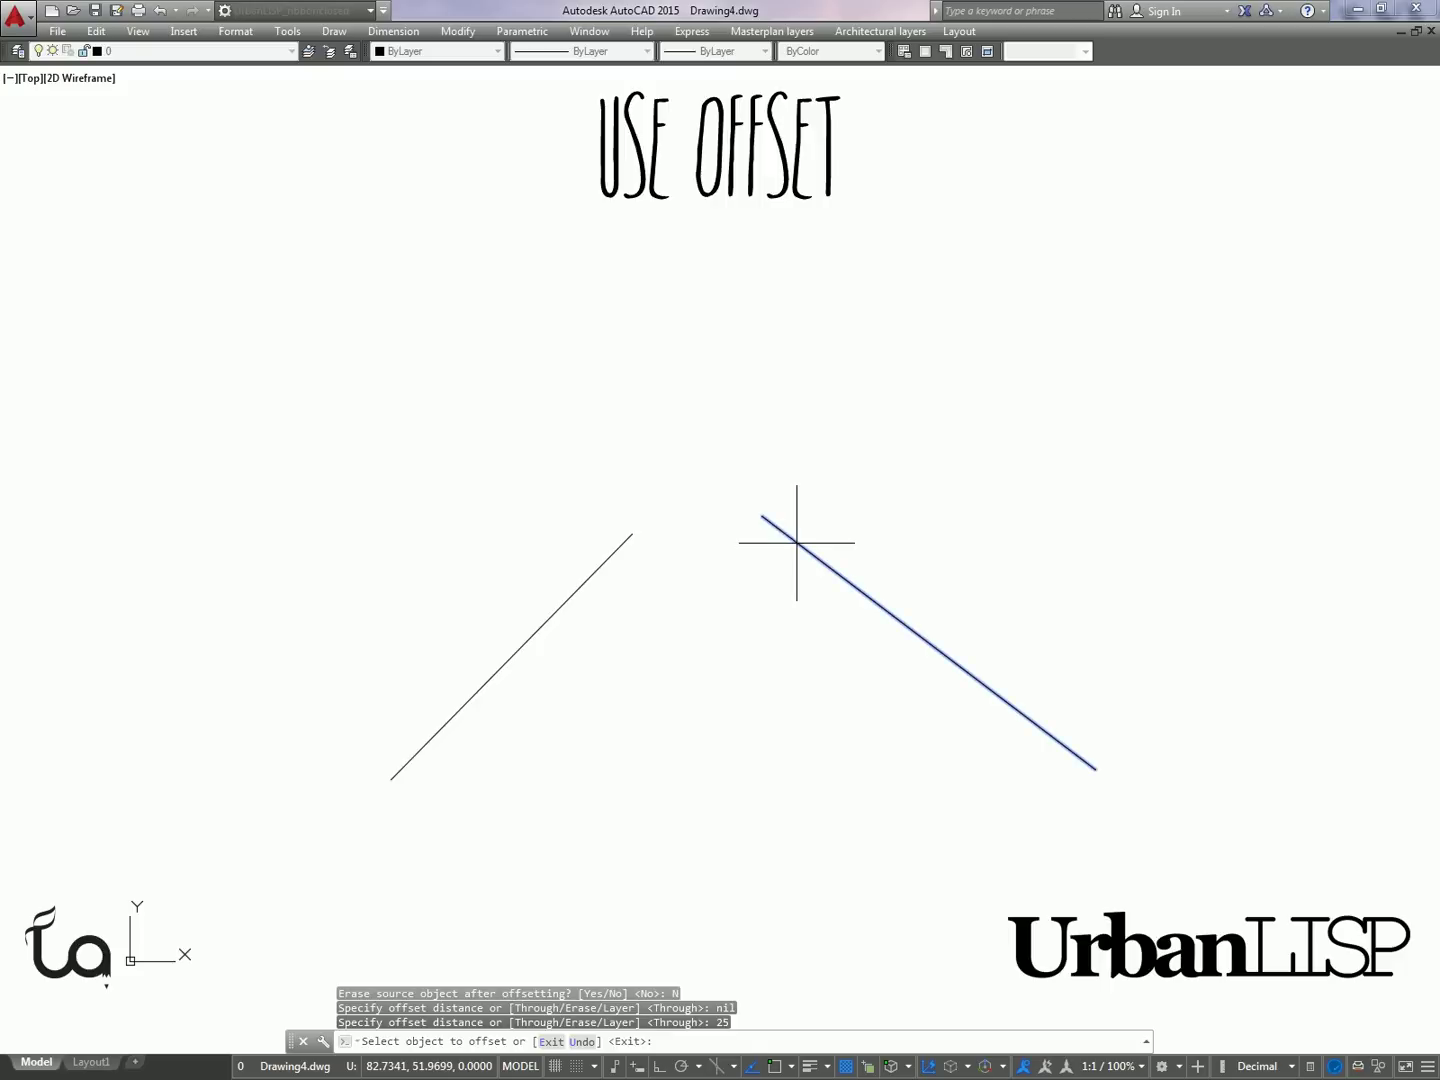
left_click(735, 597)
left_click(603, 563)
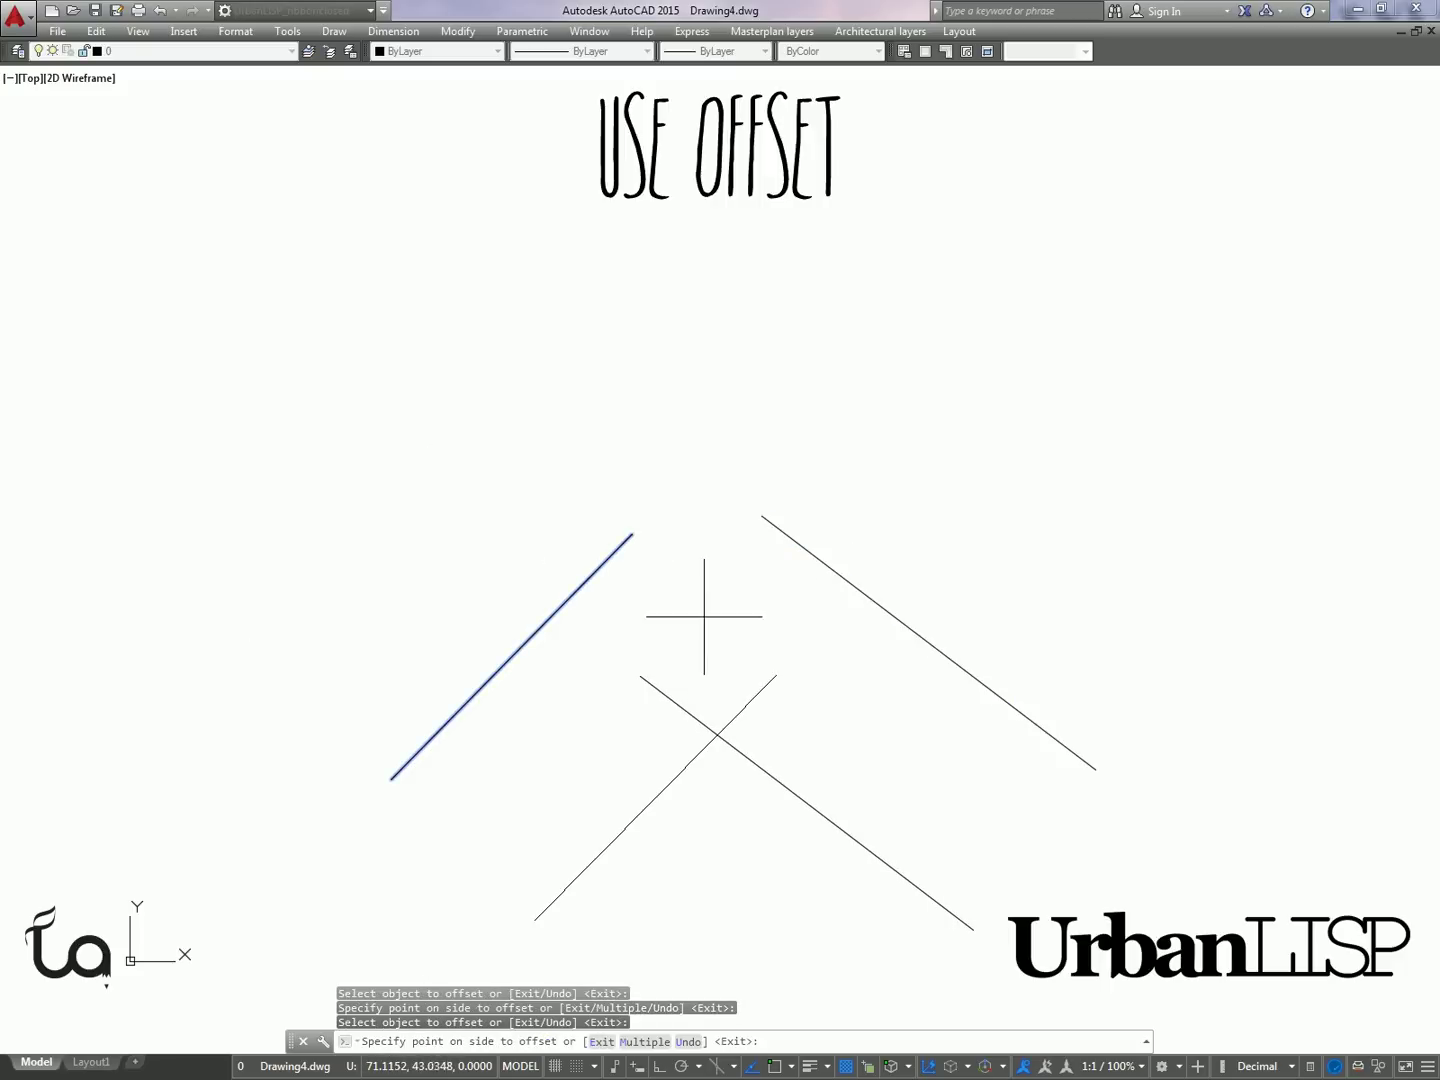
left_click(704, 616)
key("Escape")
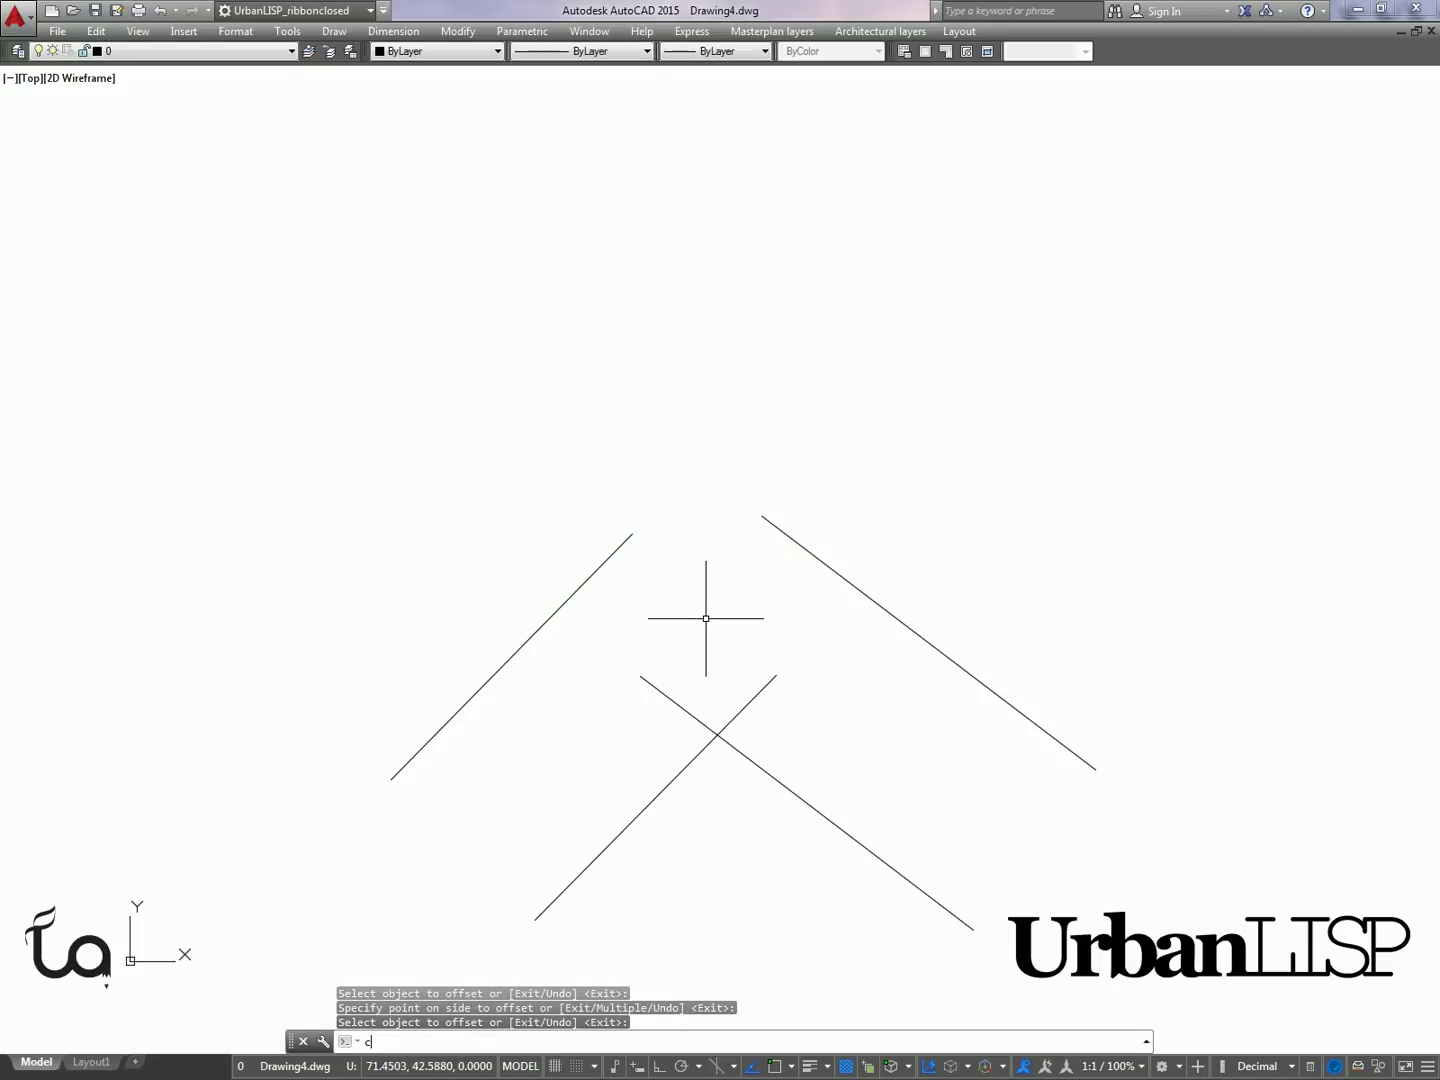
- Draw a radius-25 circle centred where the offset lines intersect
type("c")
key("Return")
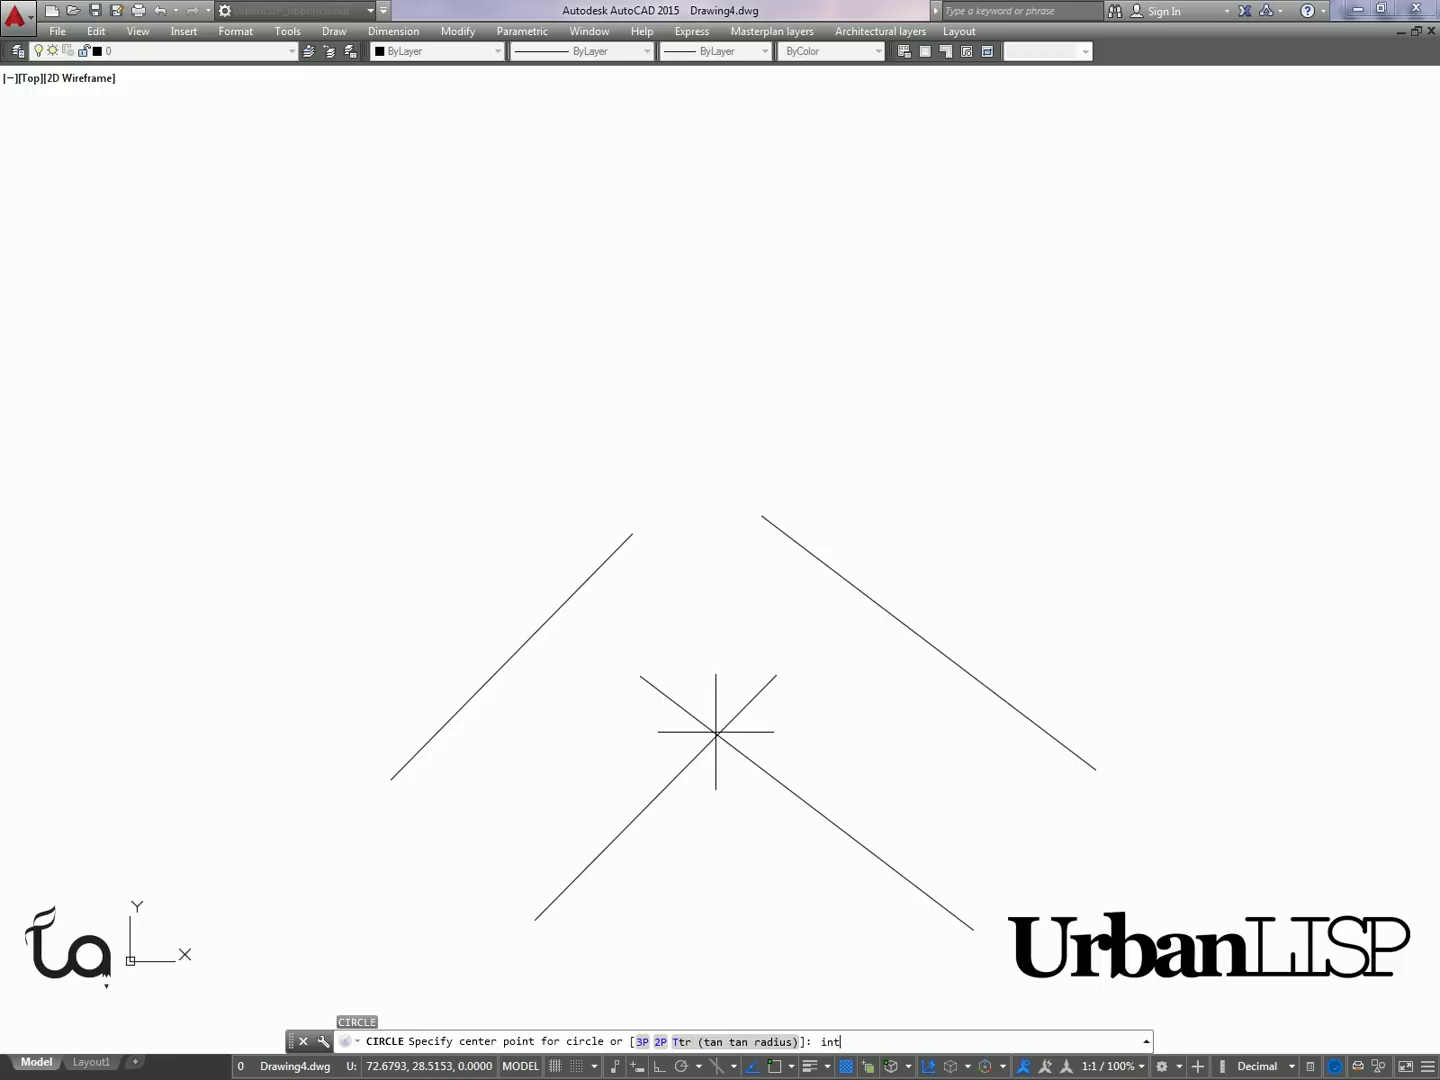
type("int")
key("Return")
left_click(715, 734)
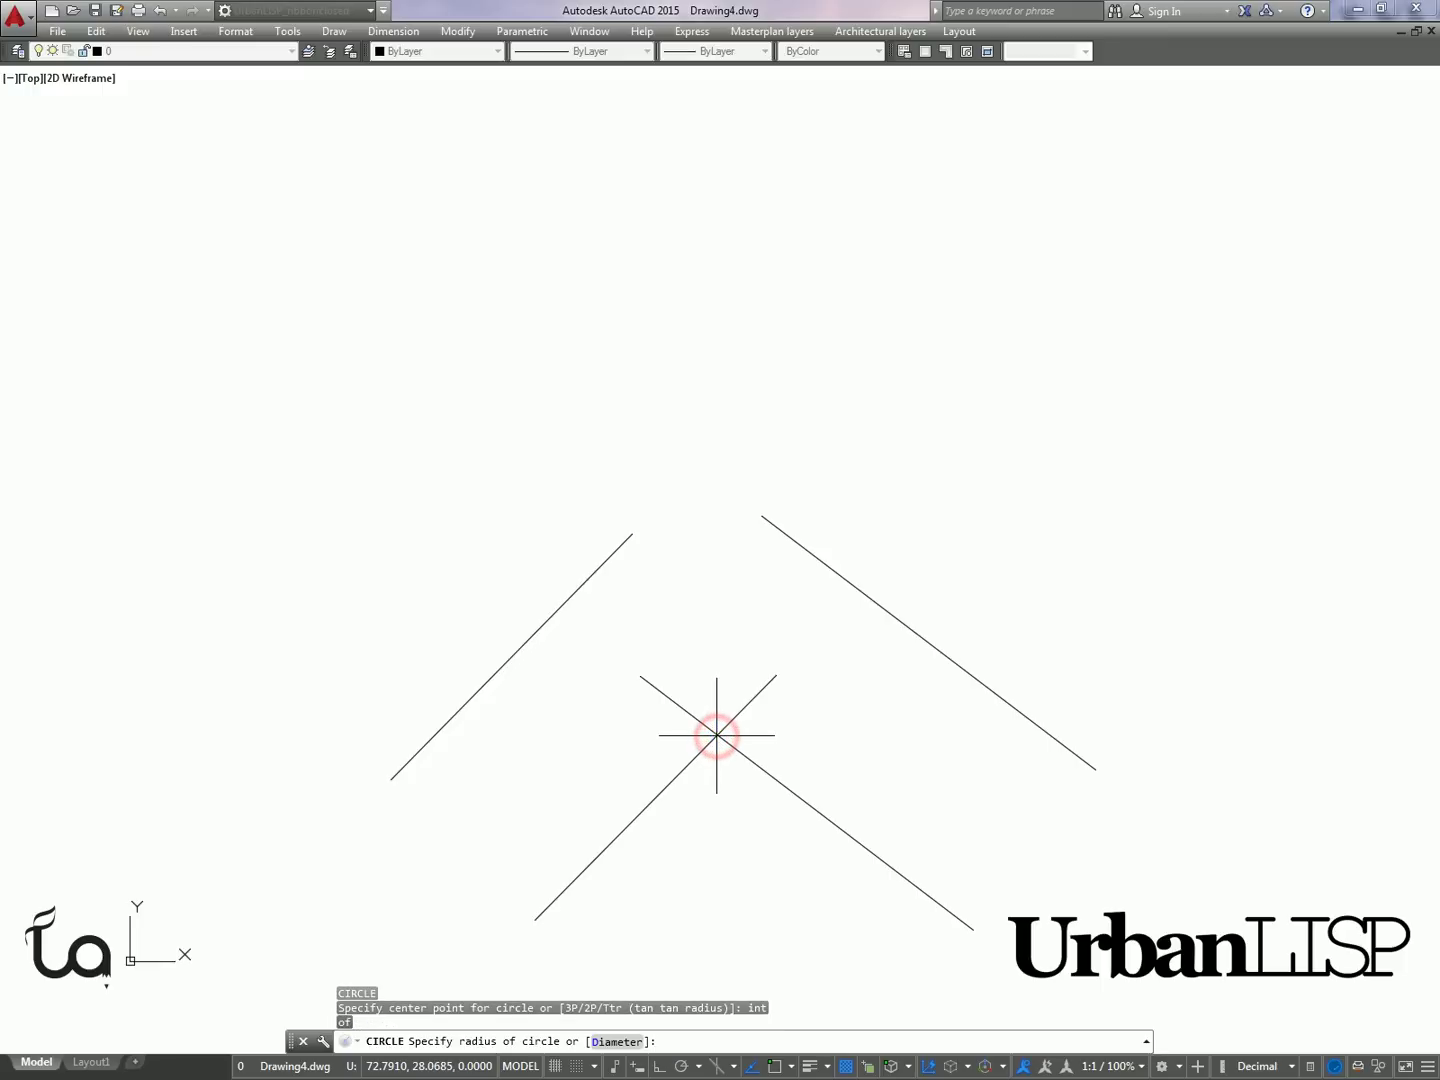
type("25")
key("Return")
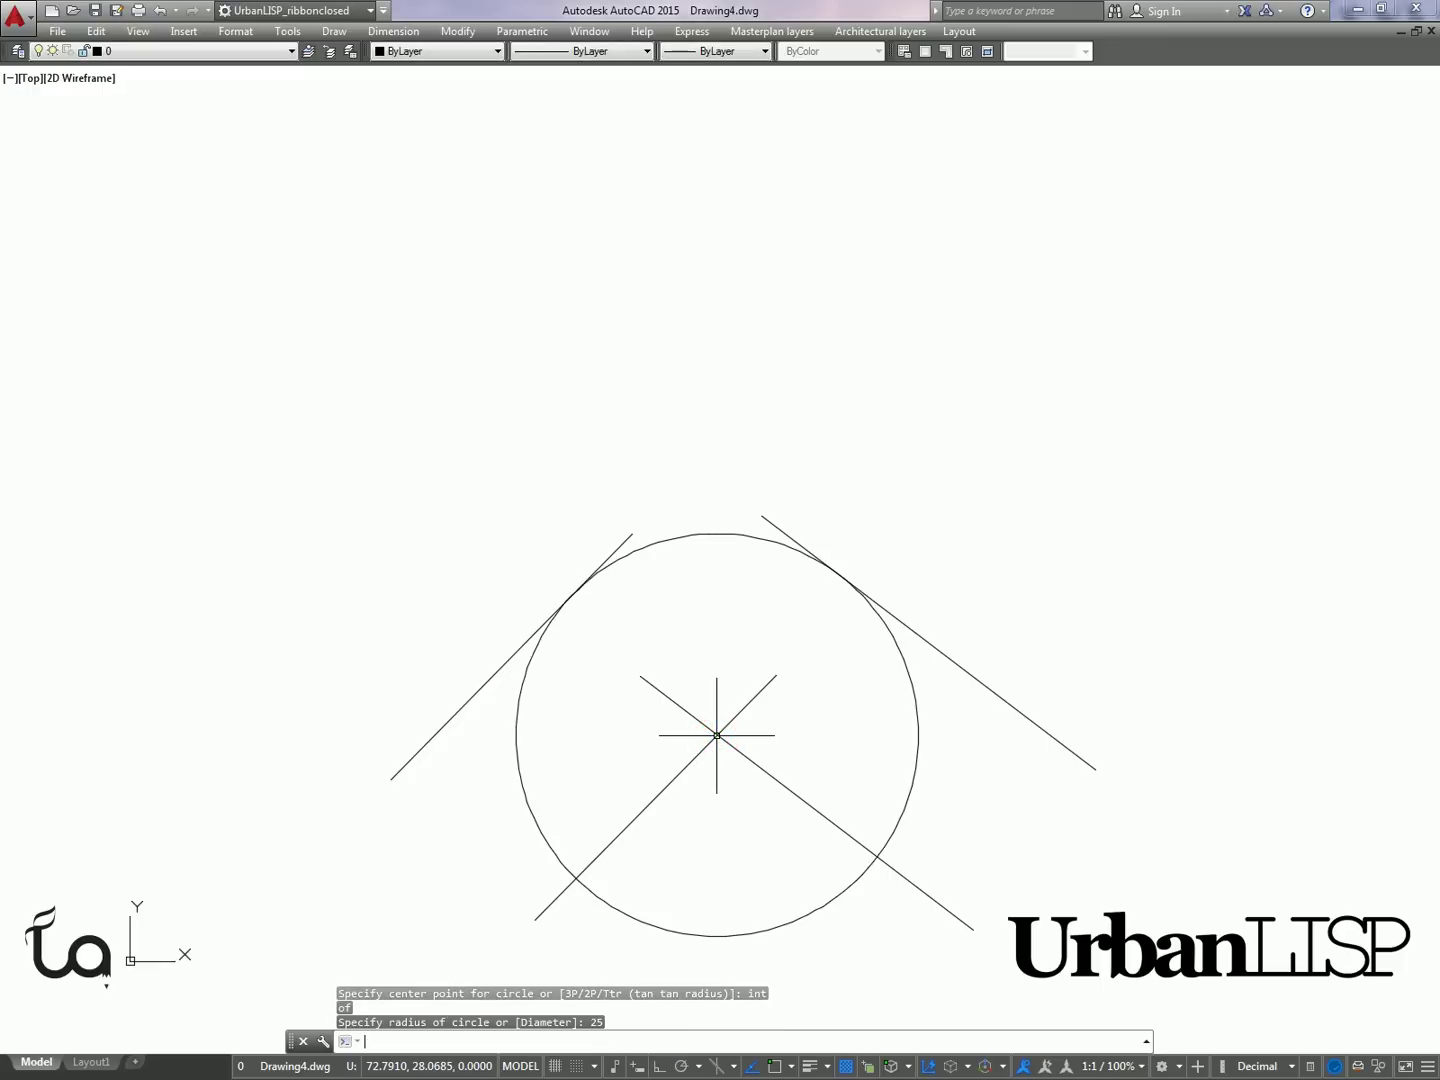
- Trim both line stubs and the circle's left and right arcs
type("tr")
key("Return")
key("Return")
left_click(630, 534)
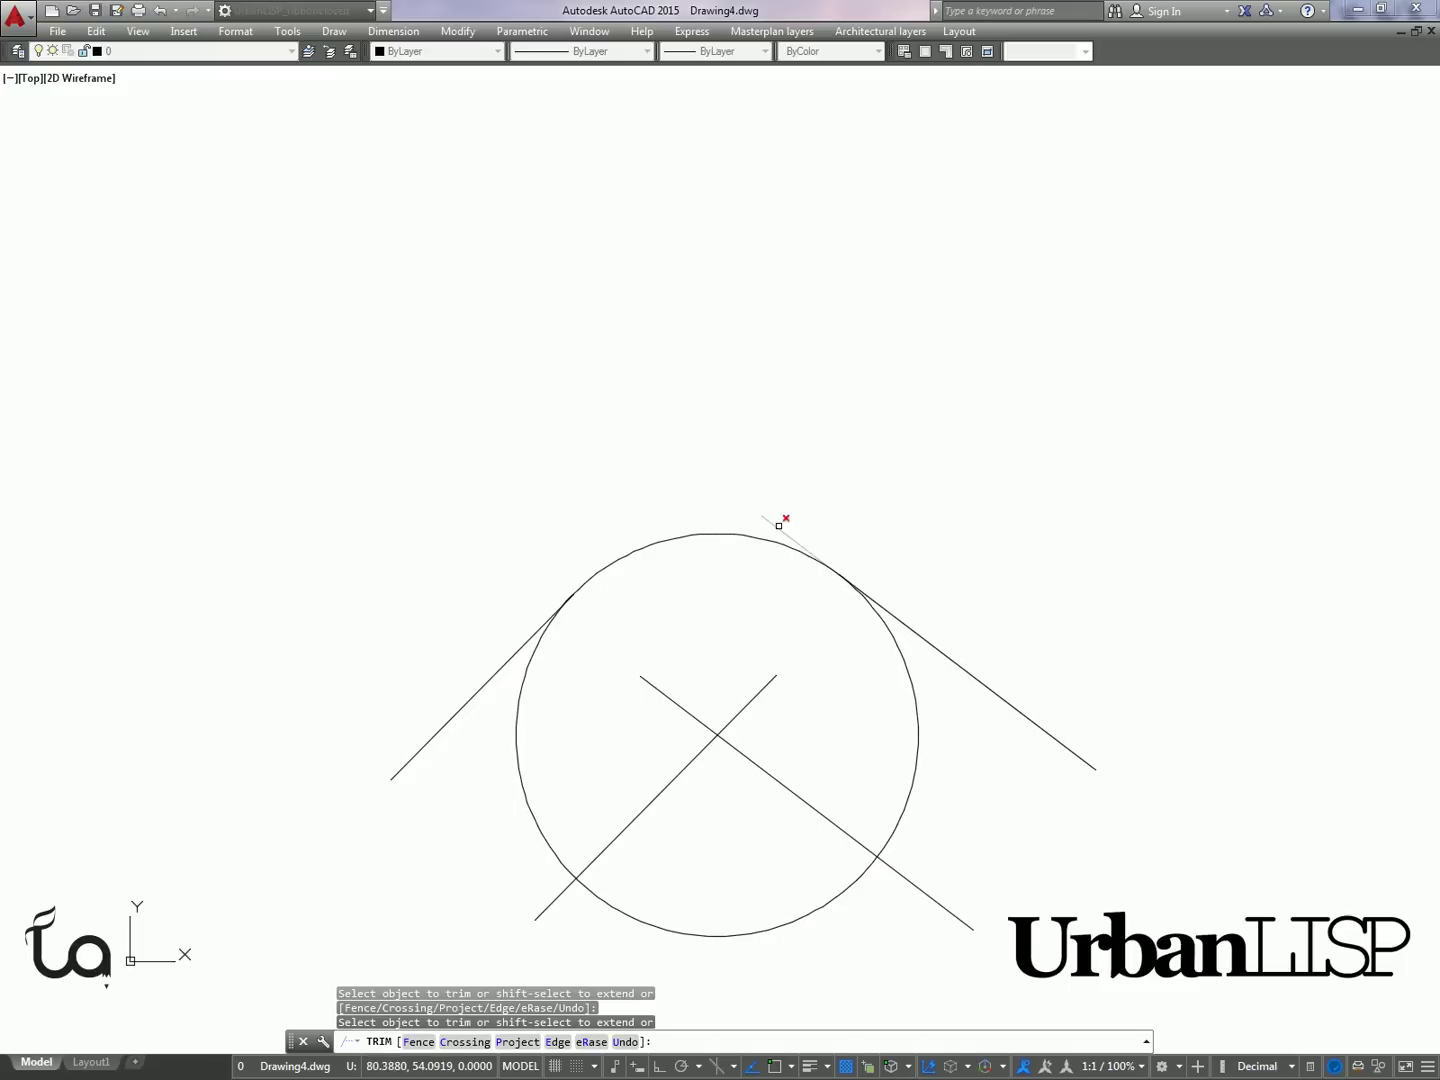
left_click(779, 525)
left_click(915, 728)
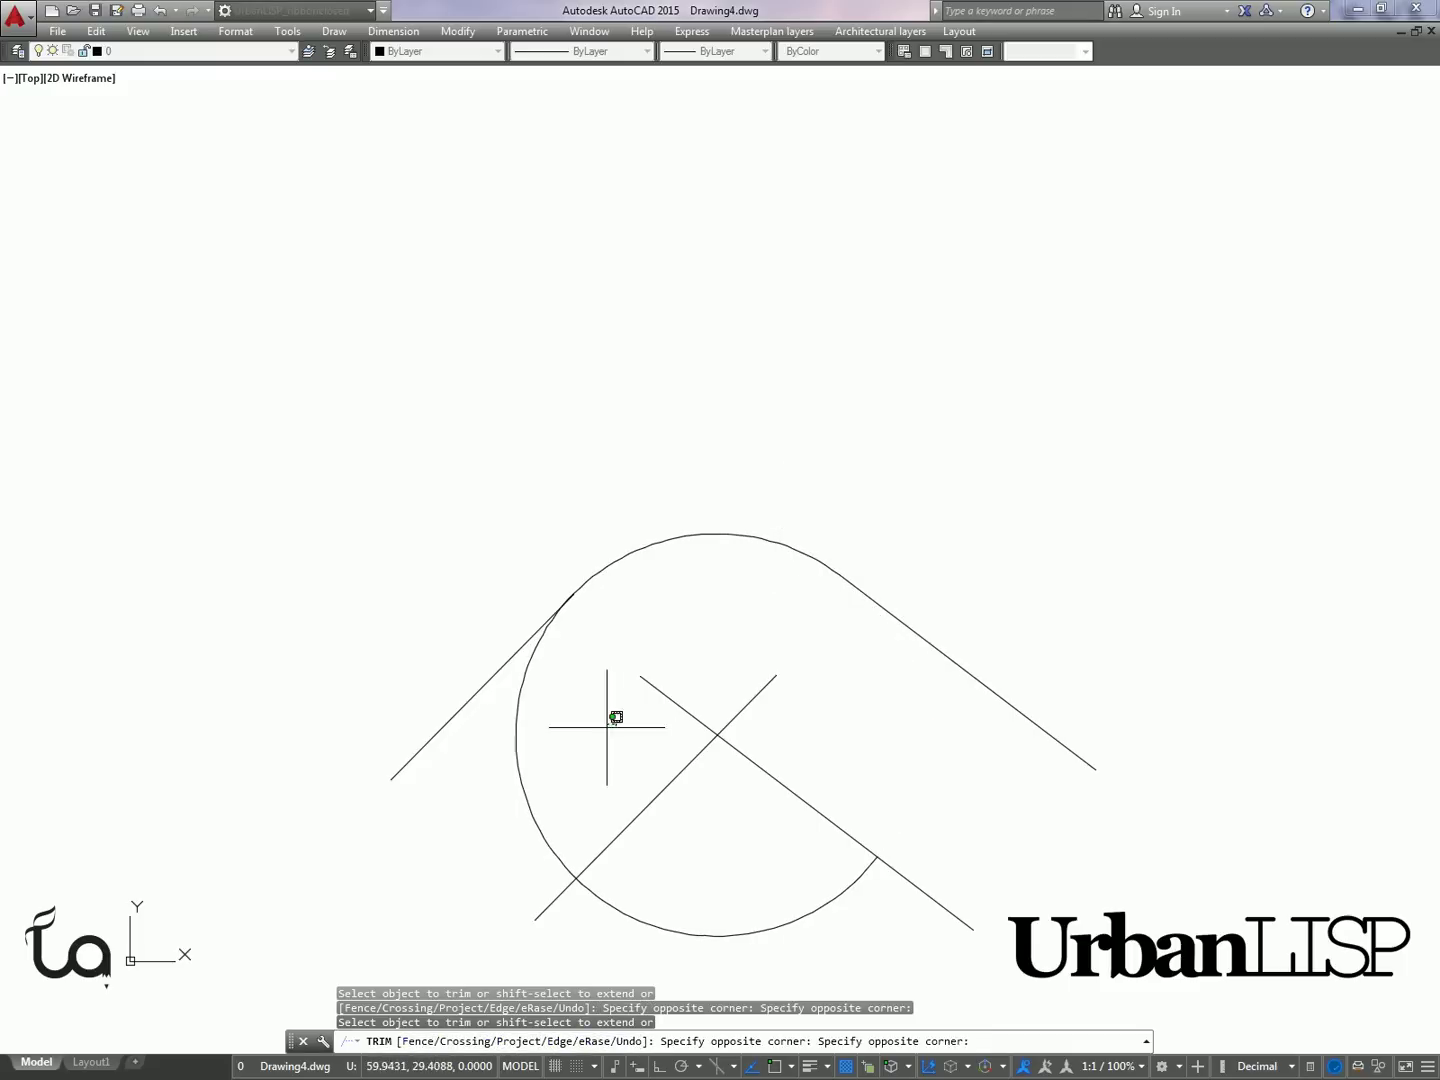
left_click(519, 720)
key("Return")
- Erase the offset construction lines and the leftover arc
left_click(787, 717)
left_click(647, 933)
key("Delete")
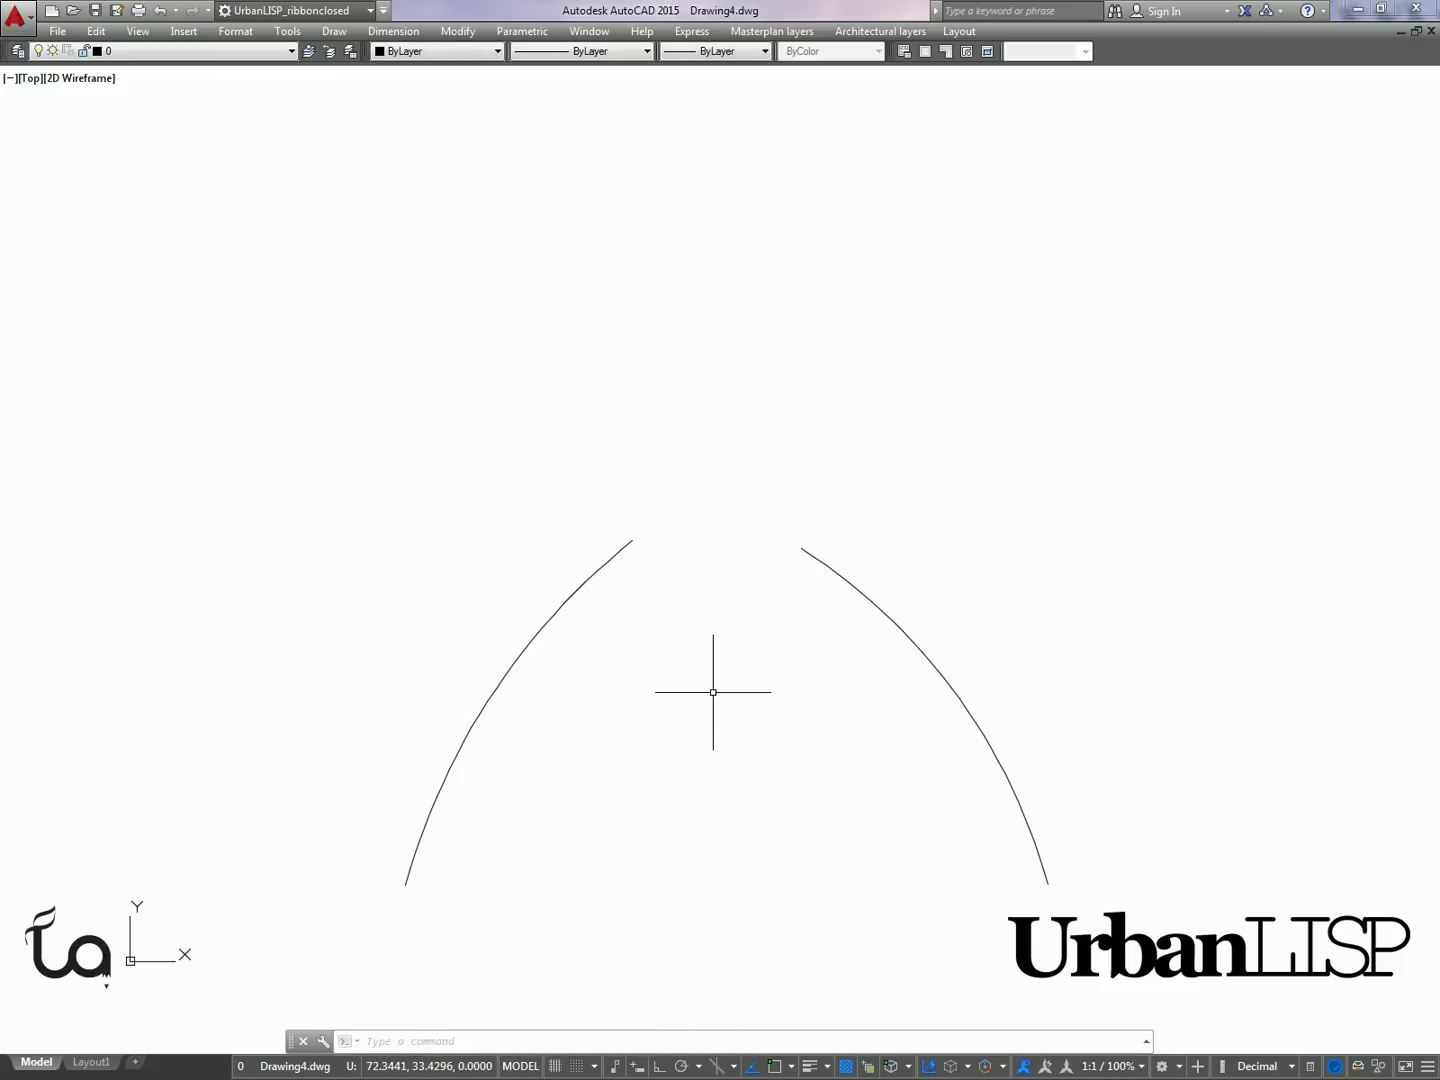
- Fillet the left and right curved arcs with radius 25
type("f")
key("Return")
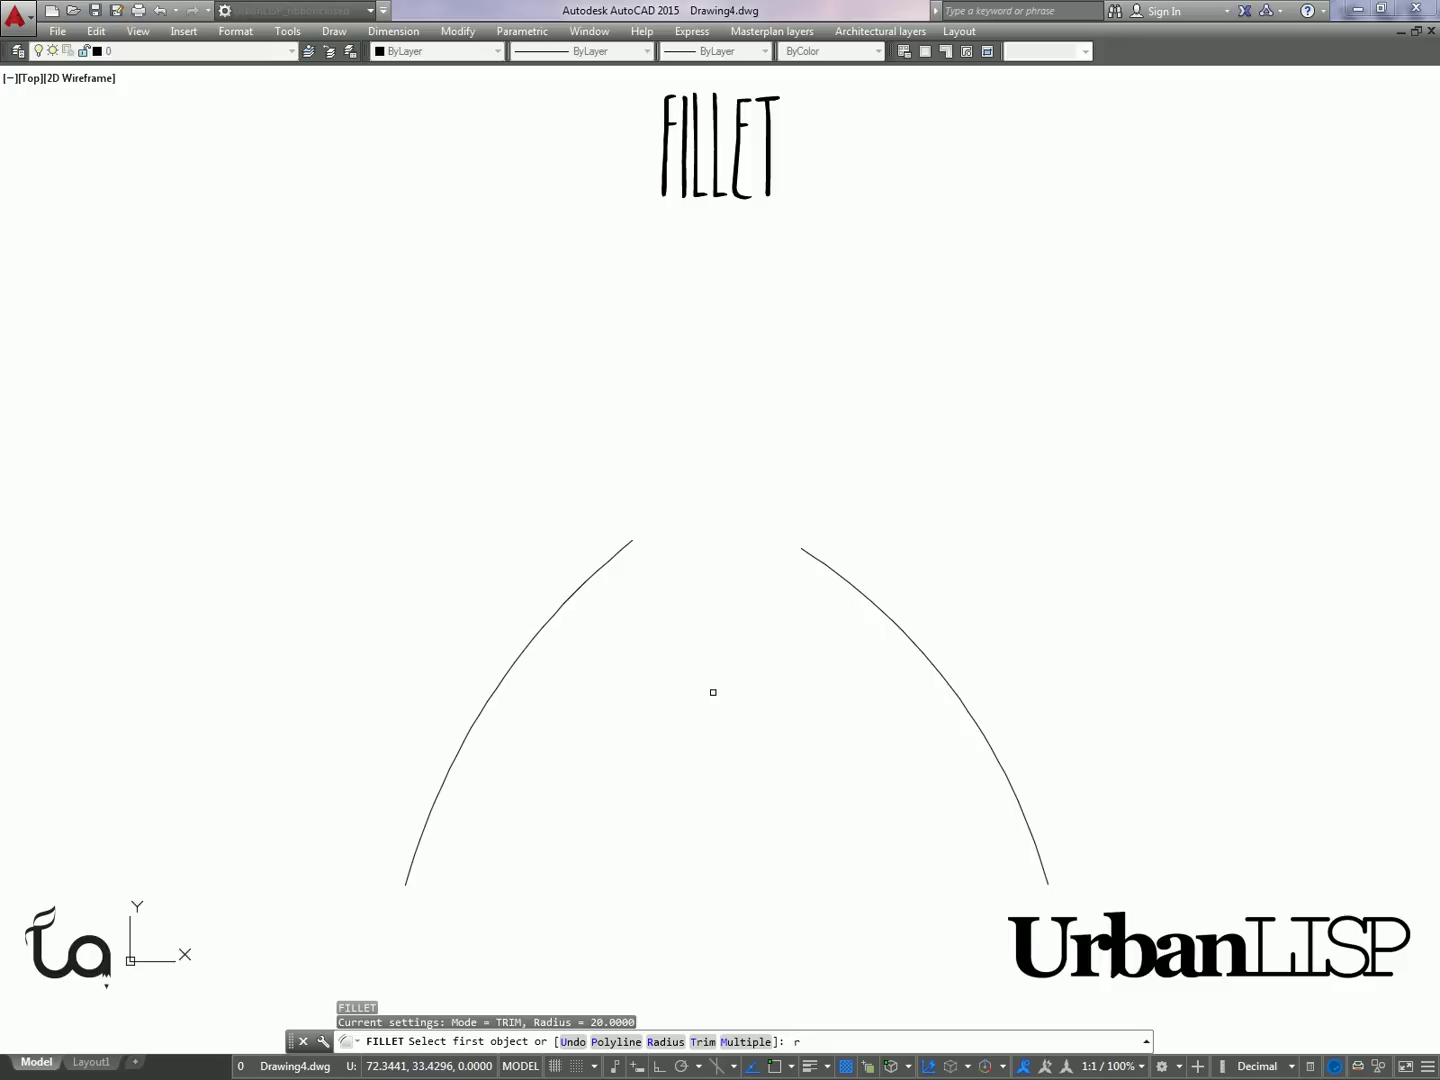
type("r")
key("Return")
type("25")
key("Return")
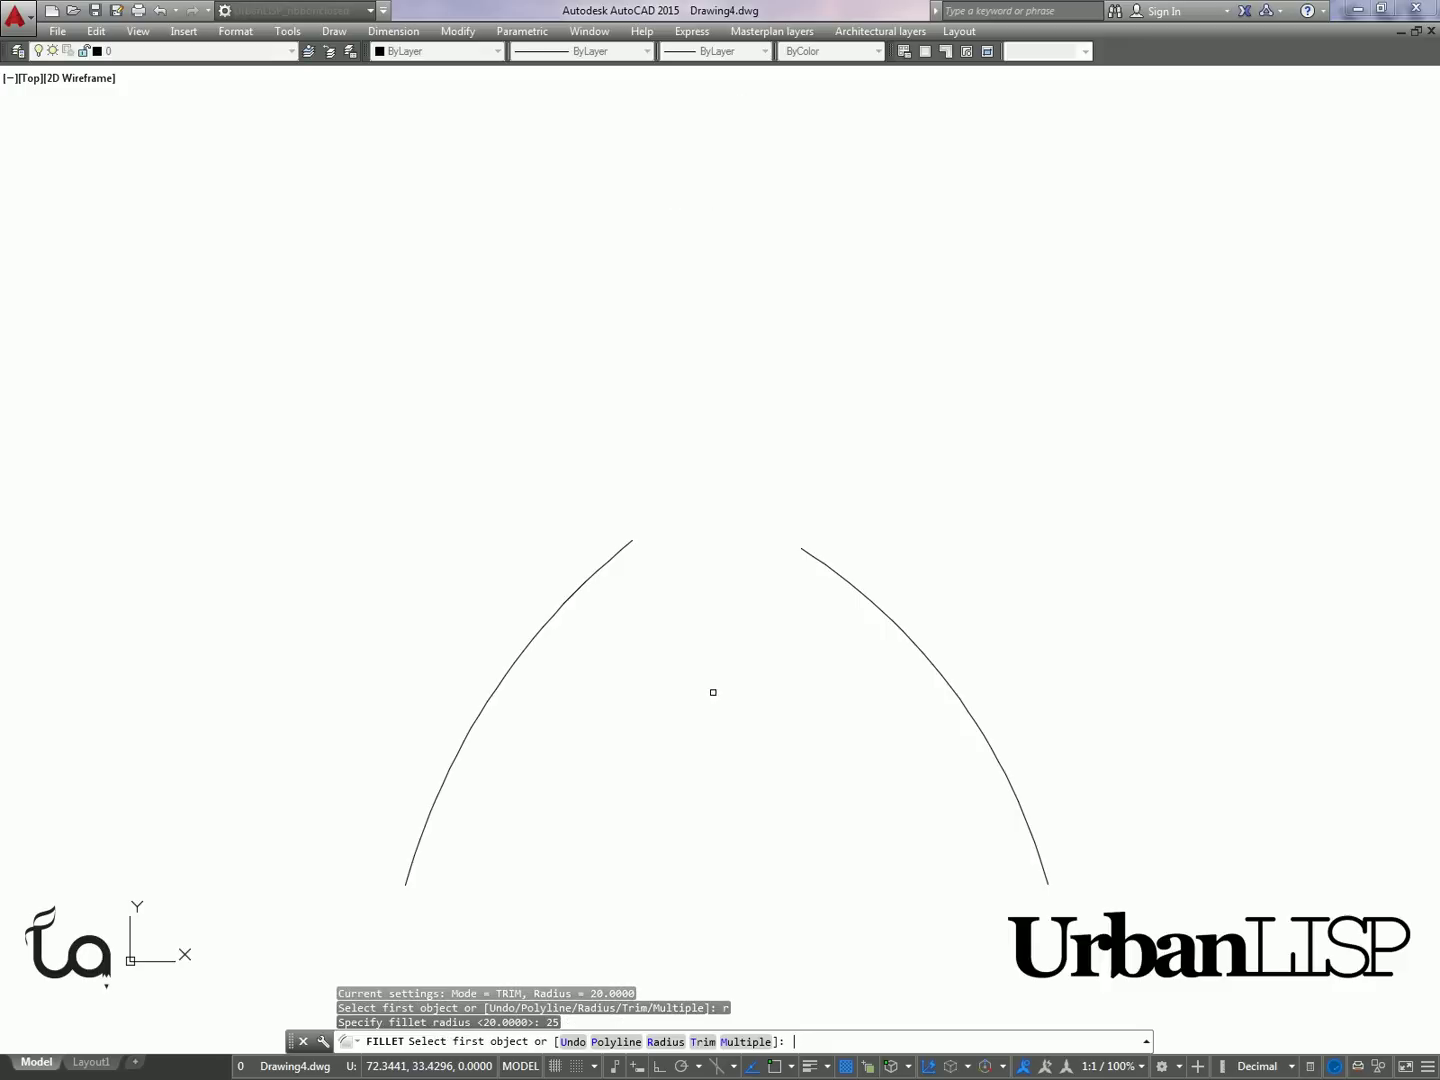
left_click(546, 629)
left_click(877, 625)
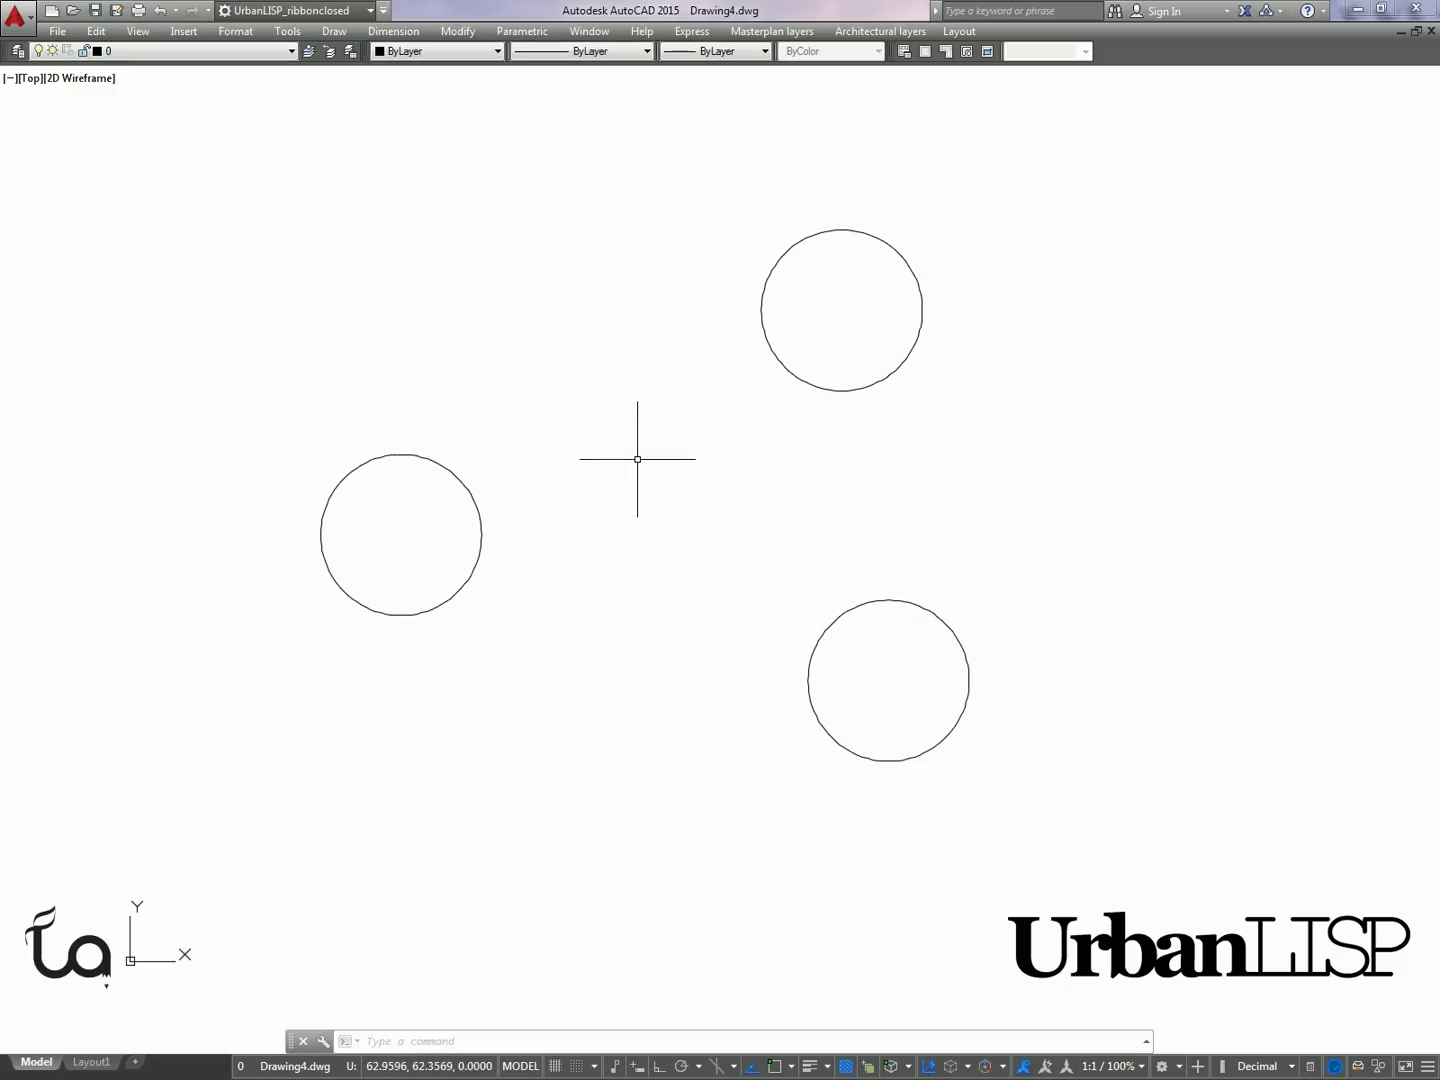
- Draw tangent lines from the left circle to the upper circle, and from the upper to the lower circle
type("l")
key("Return")
type("ta")
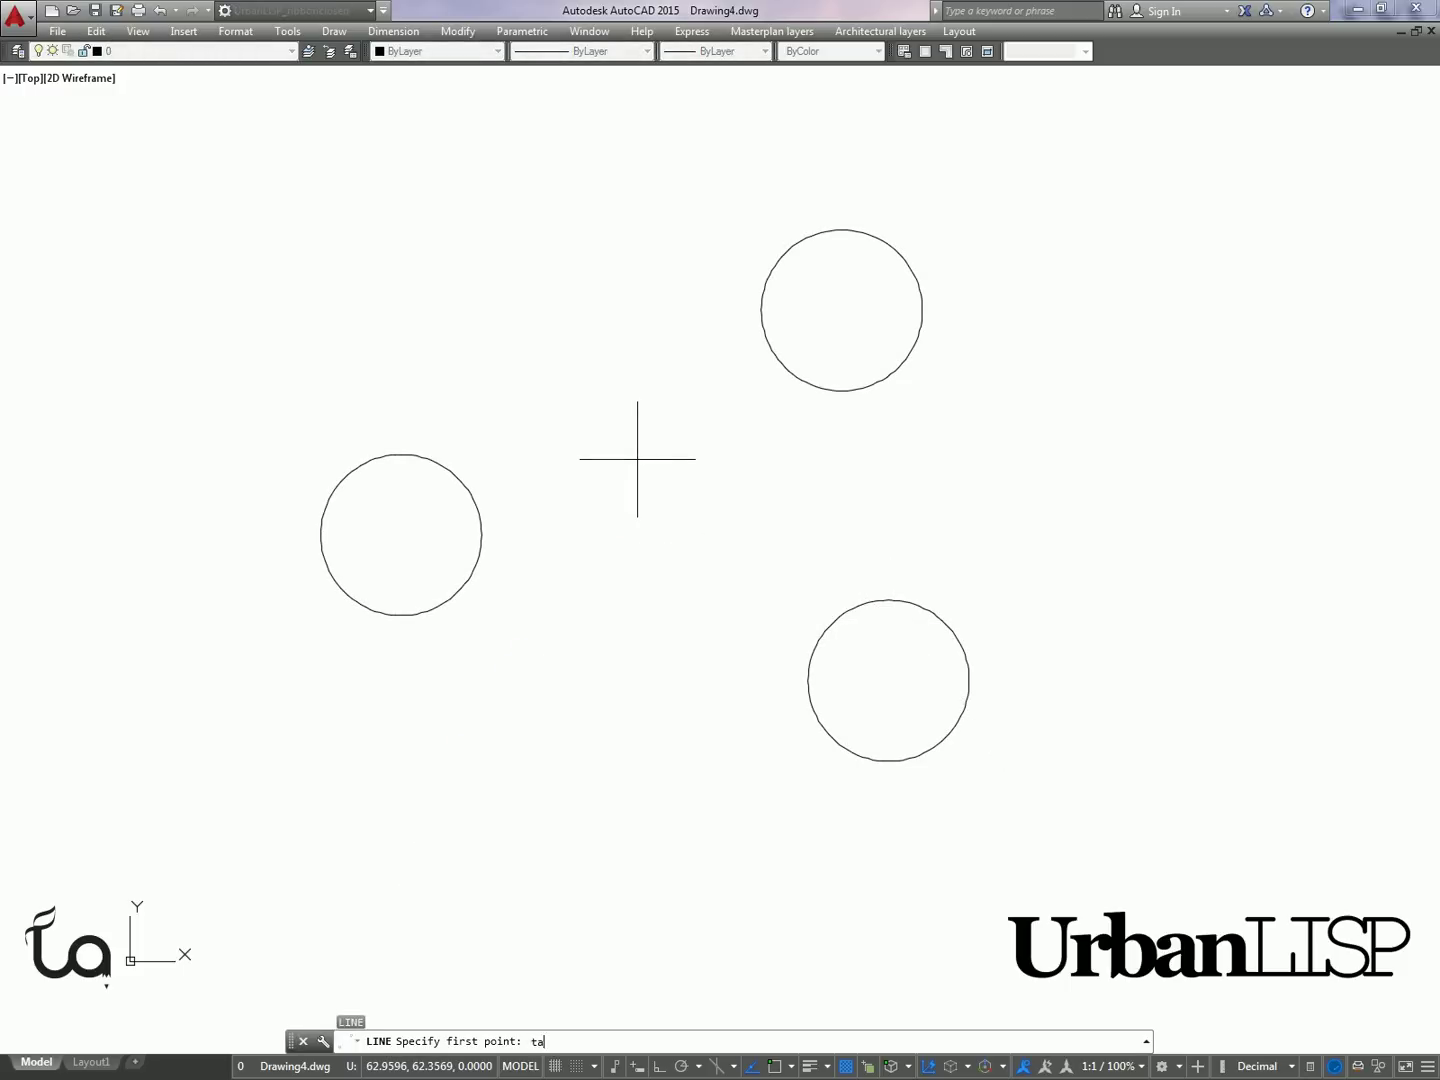
type("n")
key("Return")
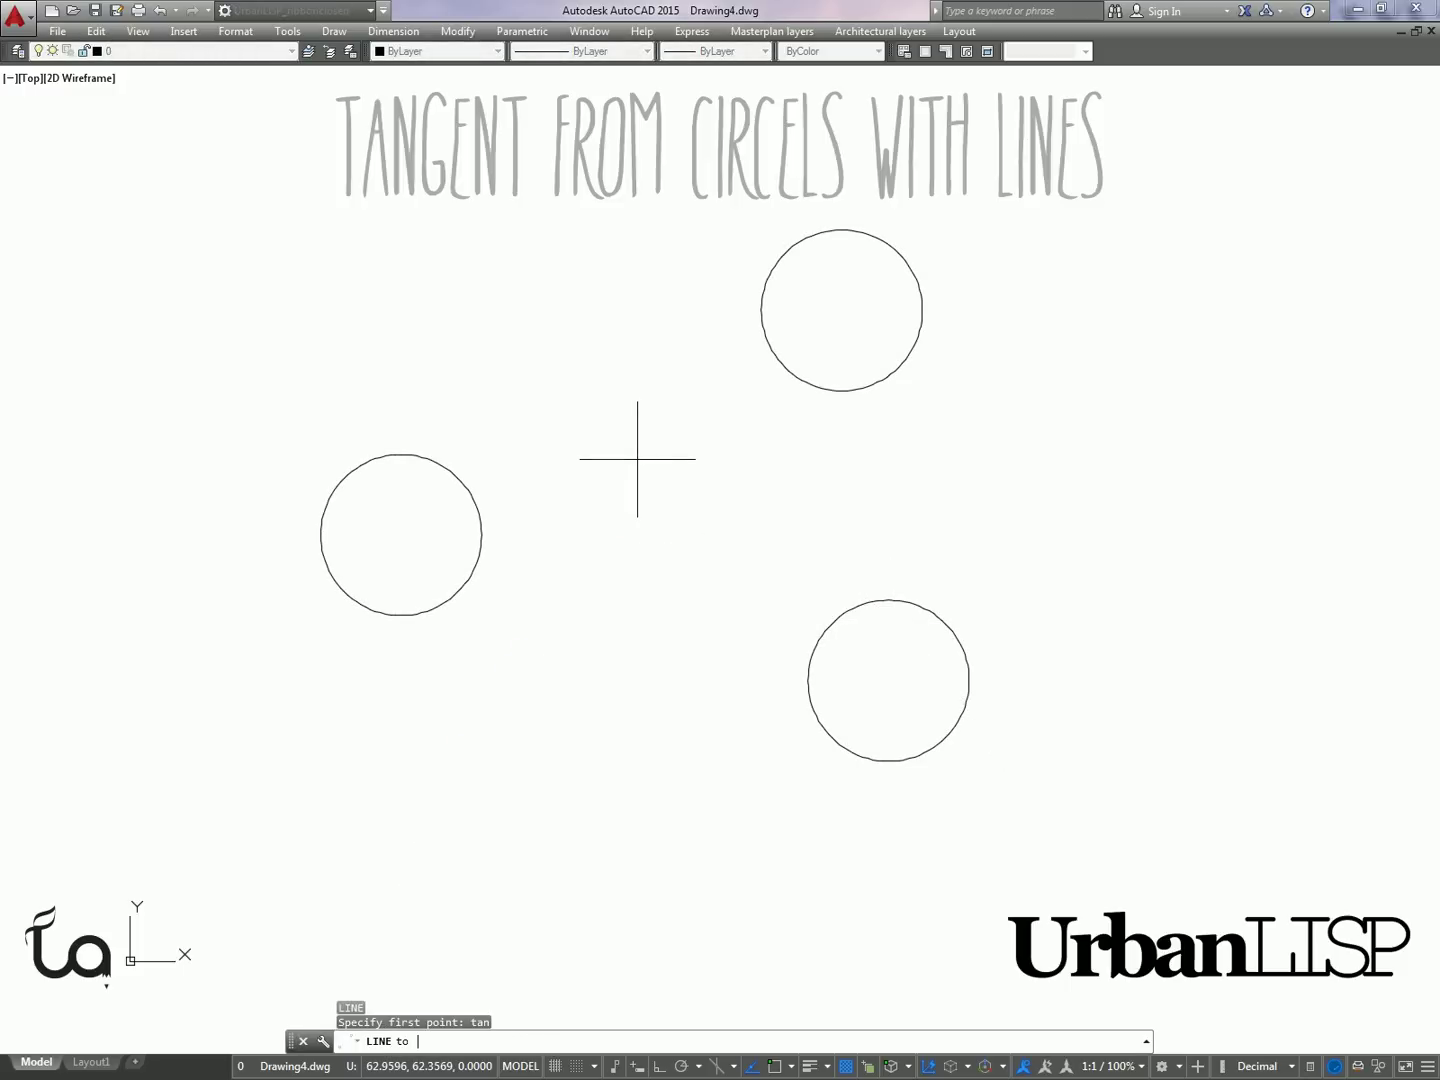
left_click(370, 464)
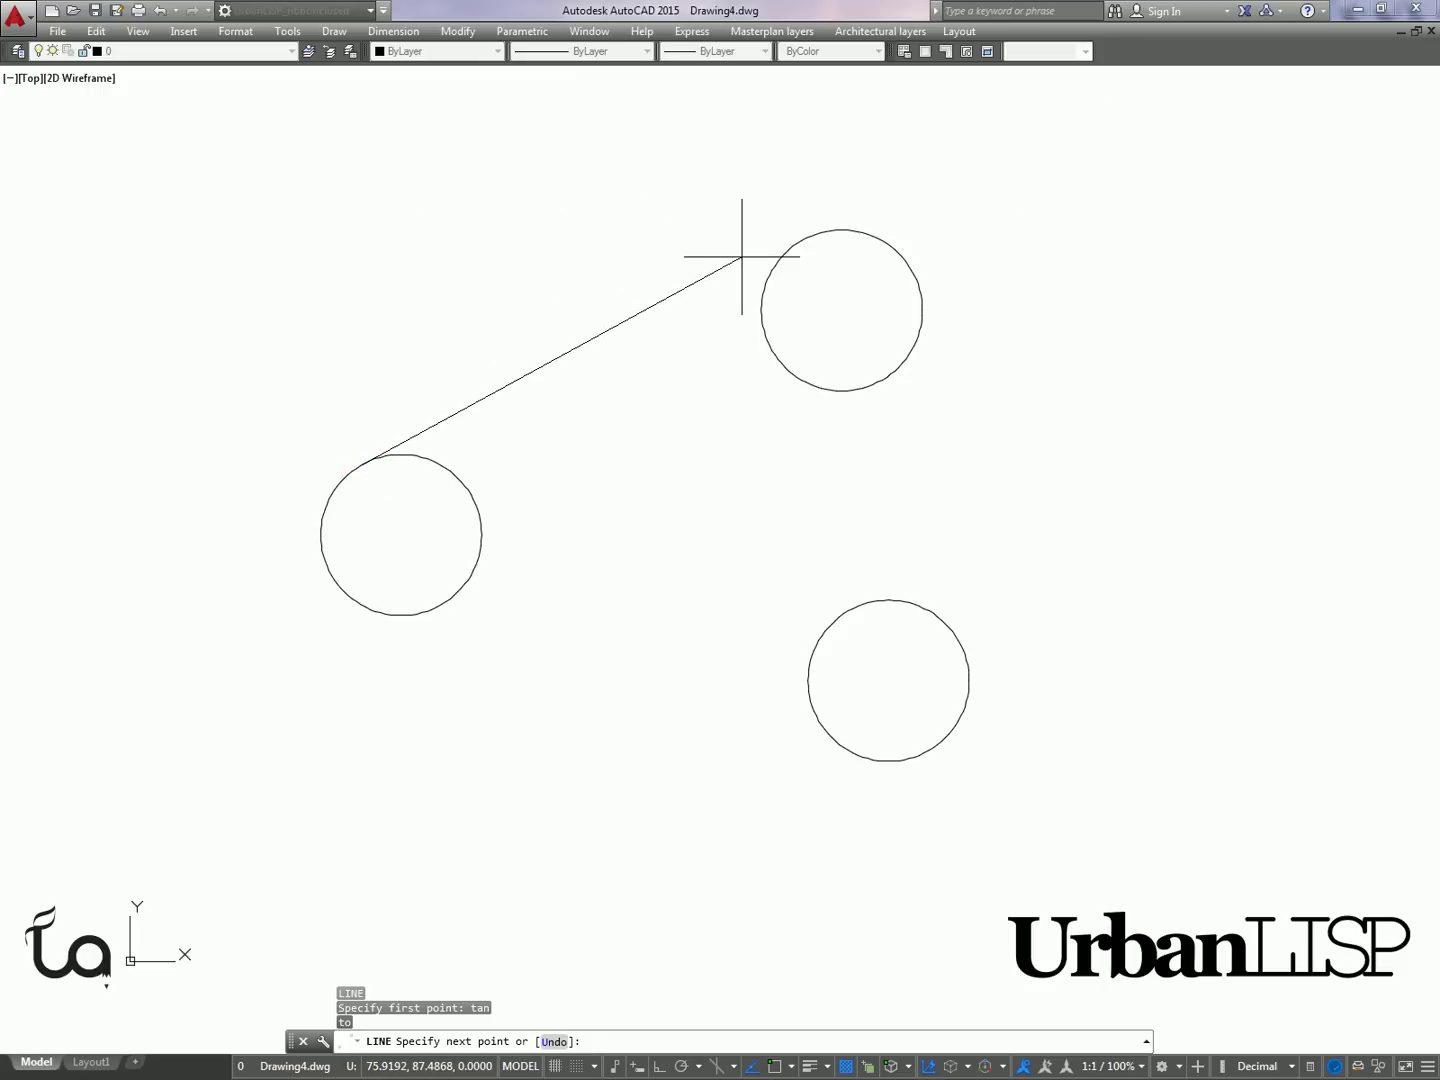
type("tan")
key("Return")
left_click(790, 241)
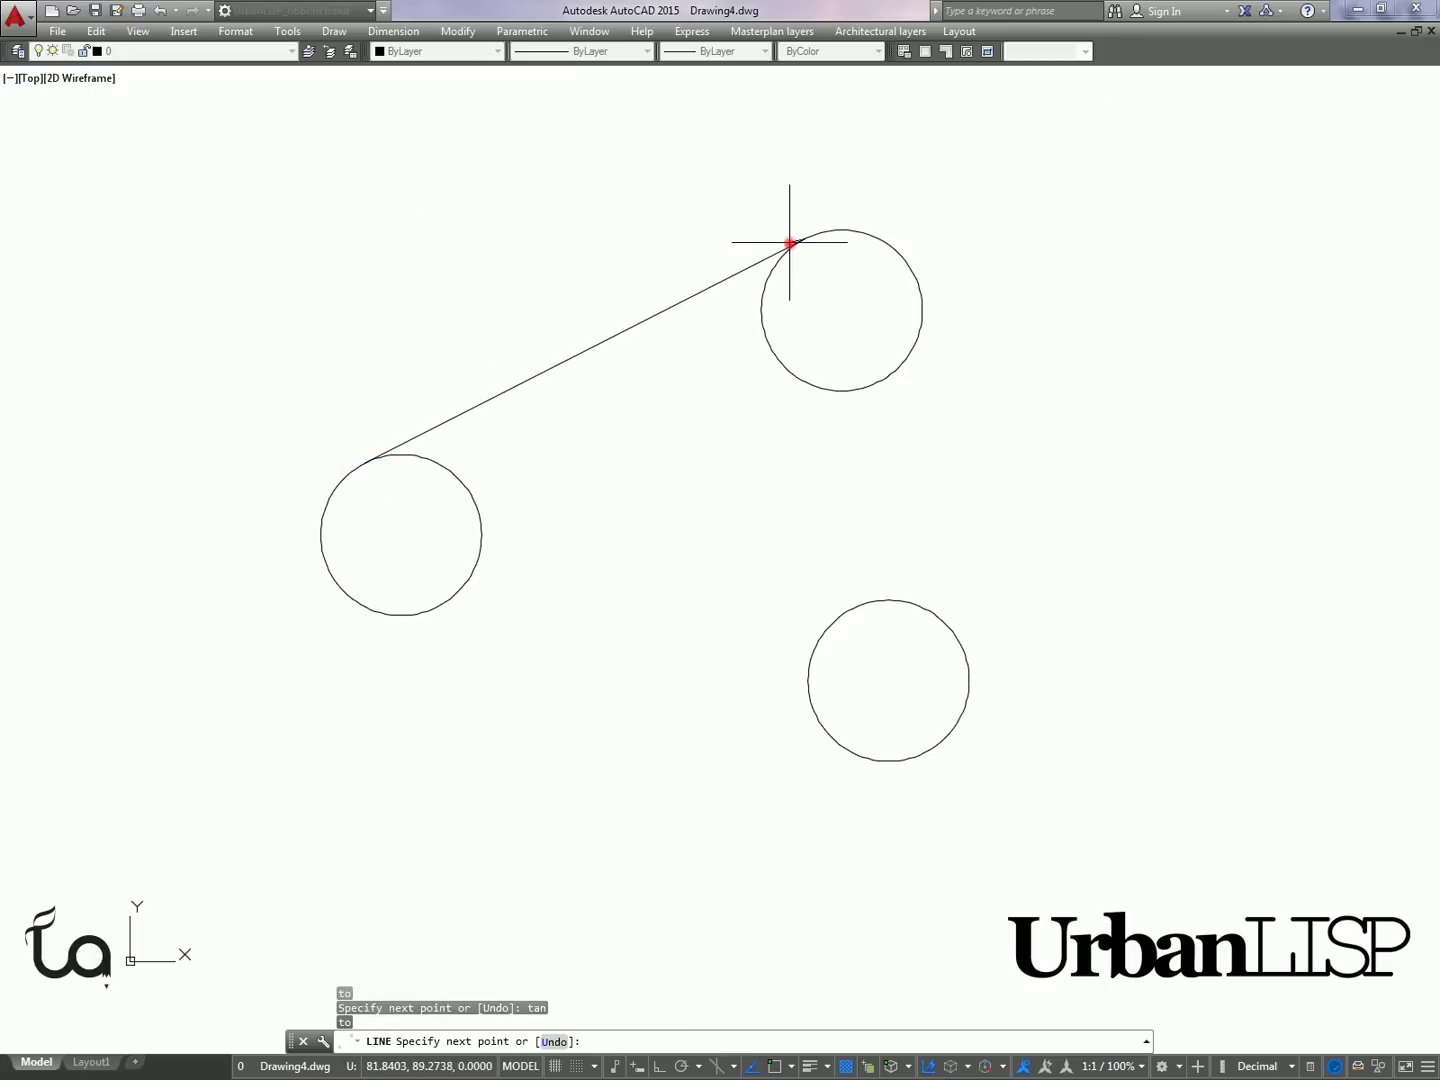
key("Return")
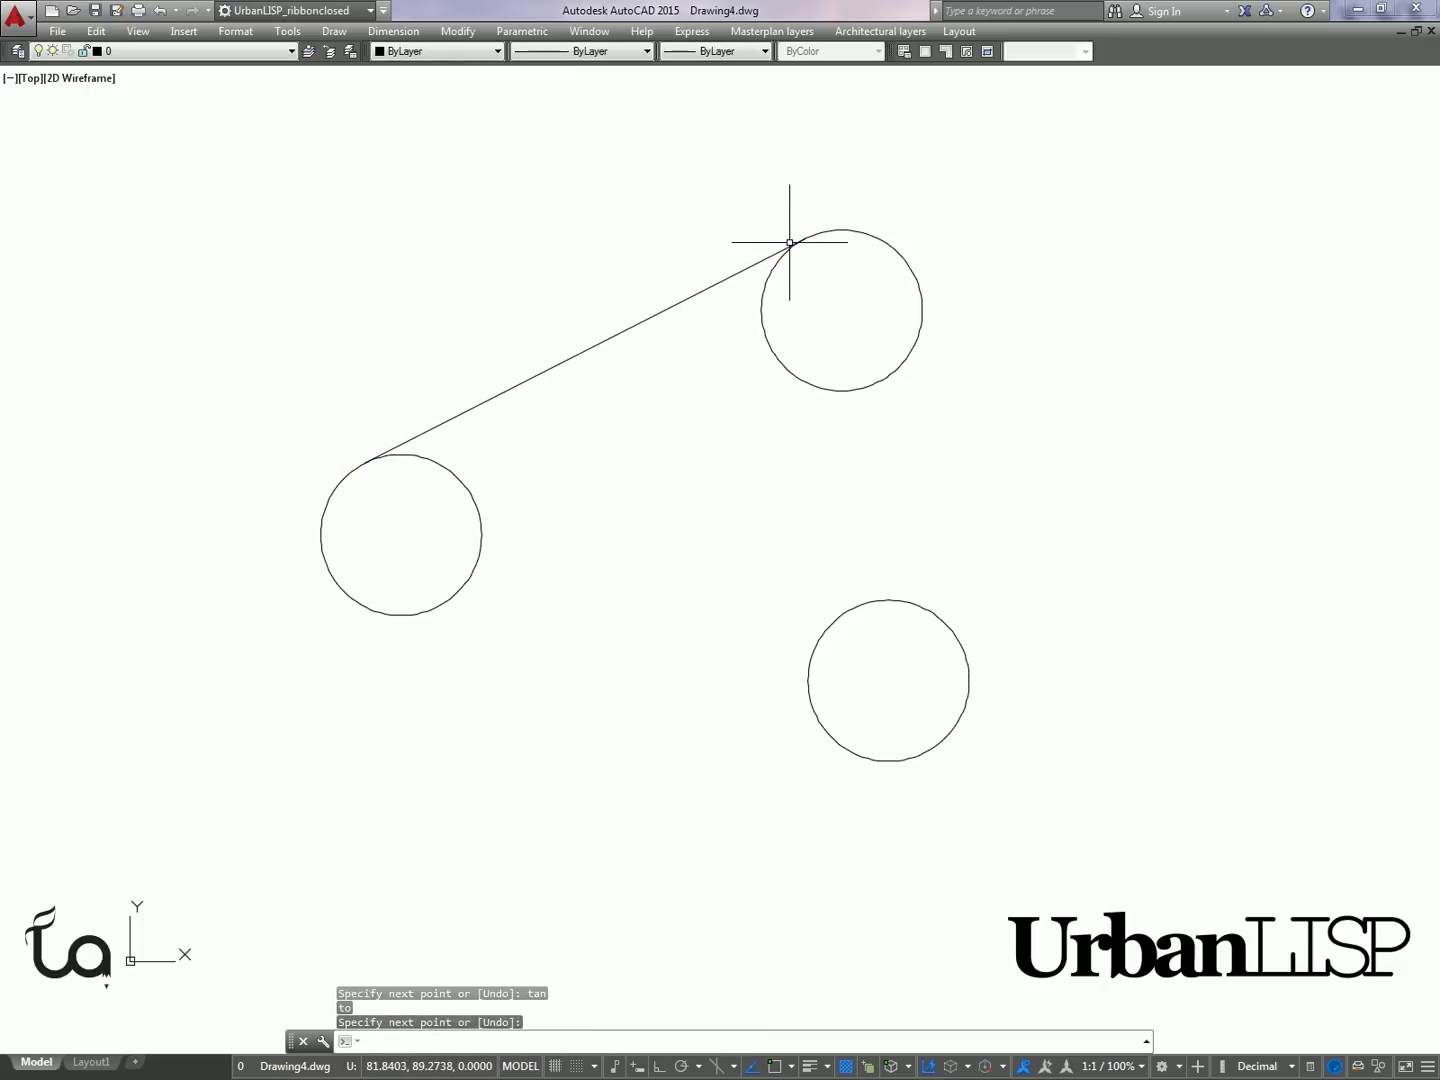
type("l")
key("Return")
type("tan")
key("Return")
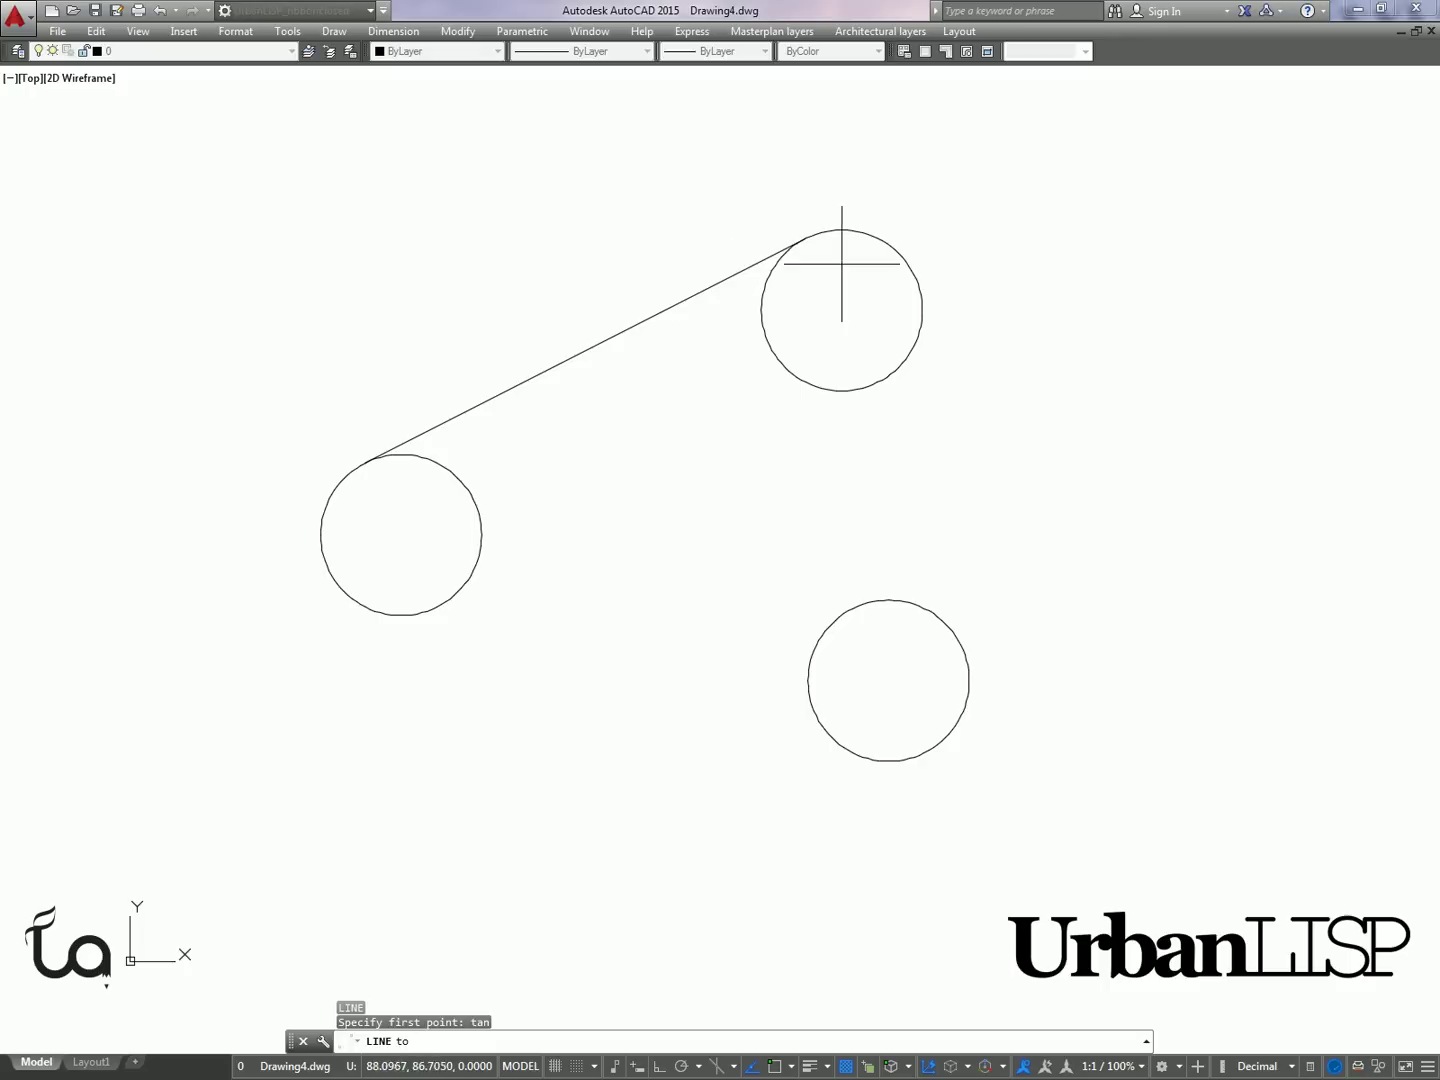
left_click(919, 305)
type("tan")
key("Return")
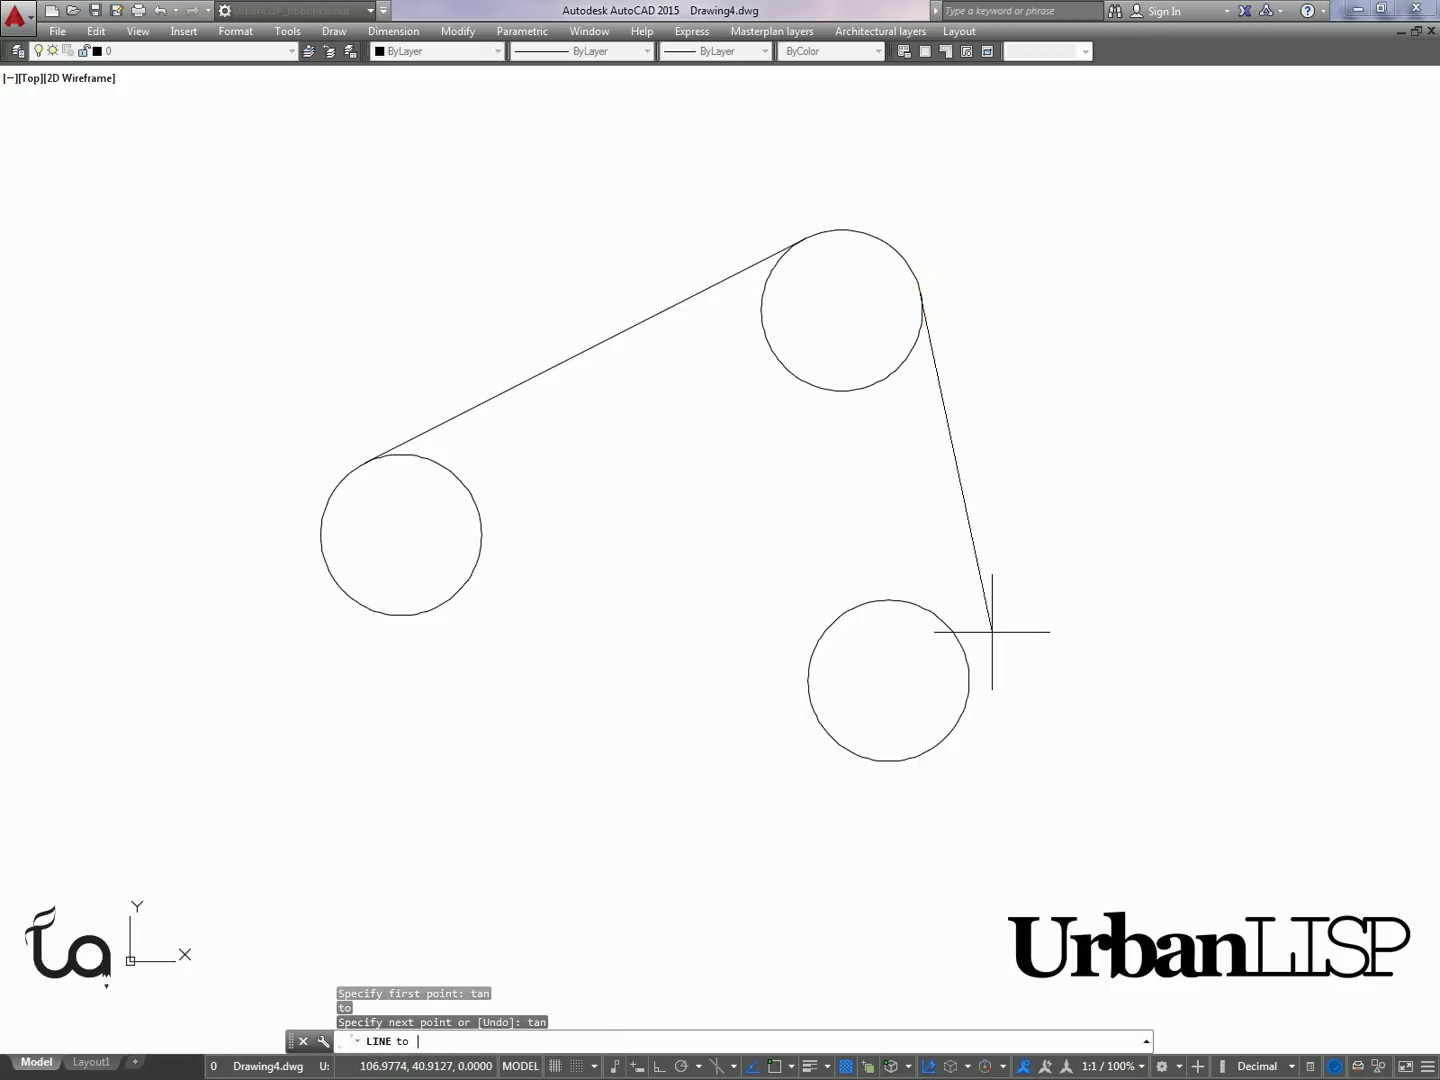
left_click(974, 675)
- Draw a third tangent line from the lower circle to the left circle
key("Return")
key("Return")
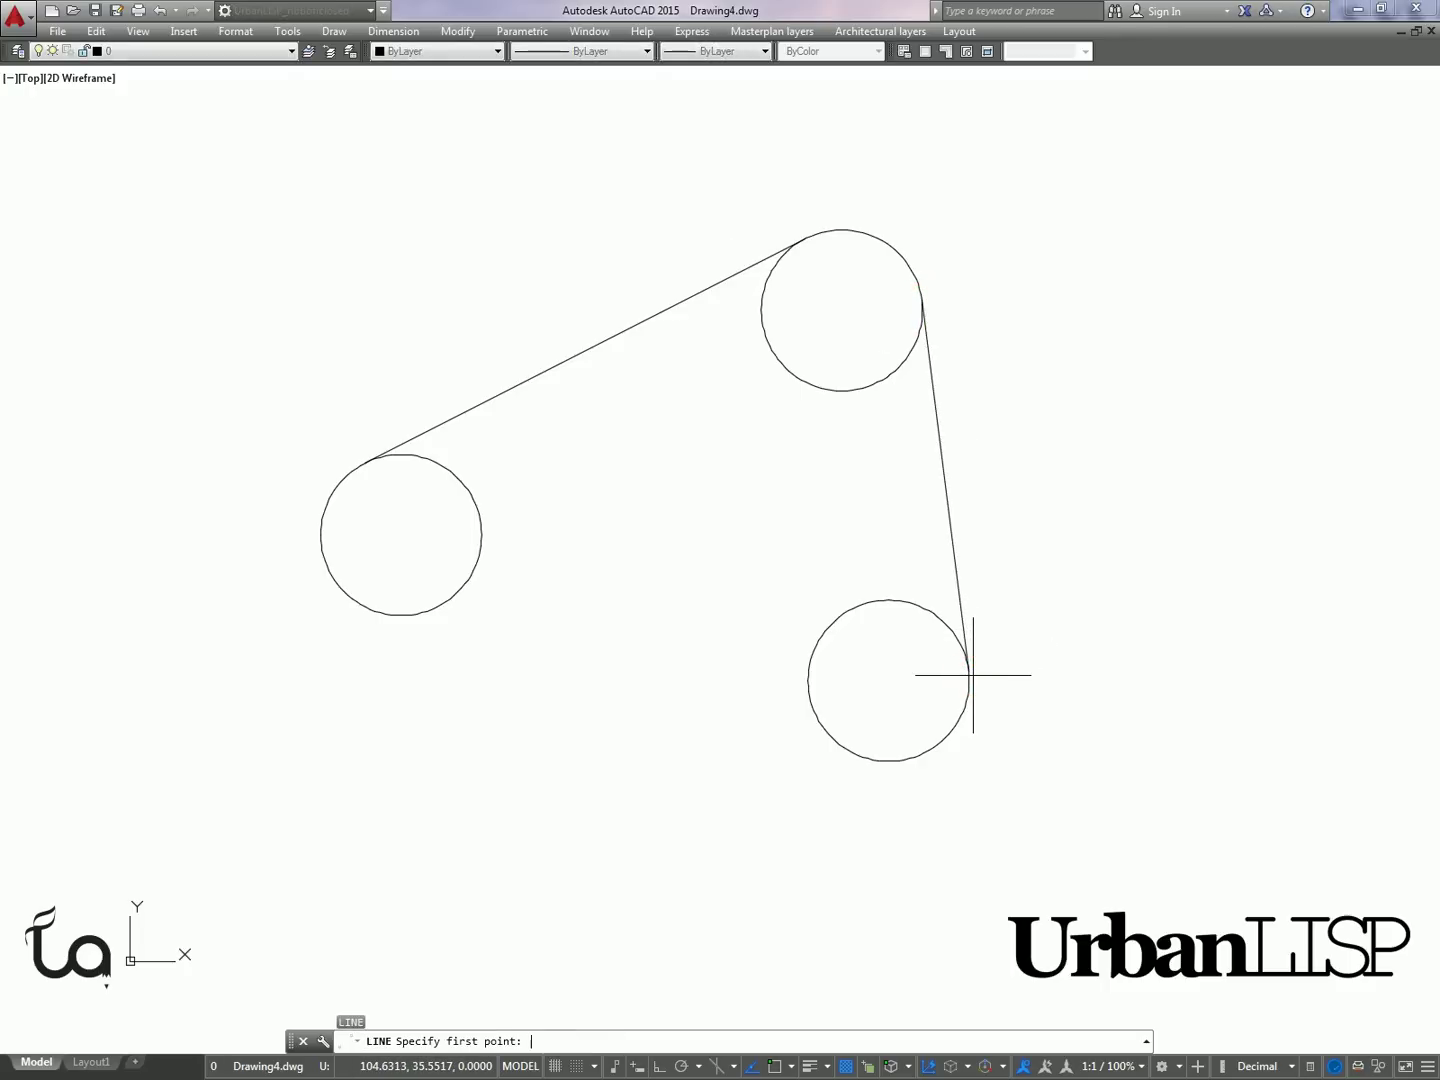
type("tan")
key("Return")
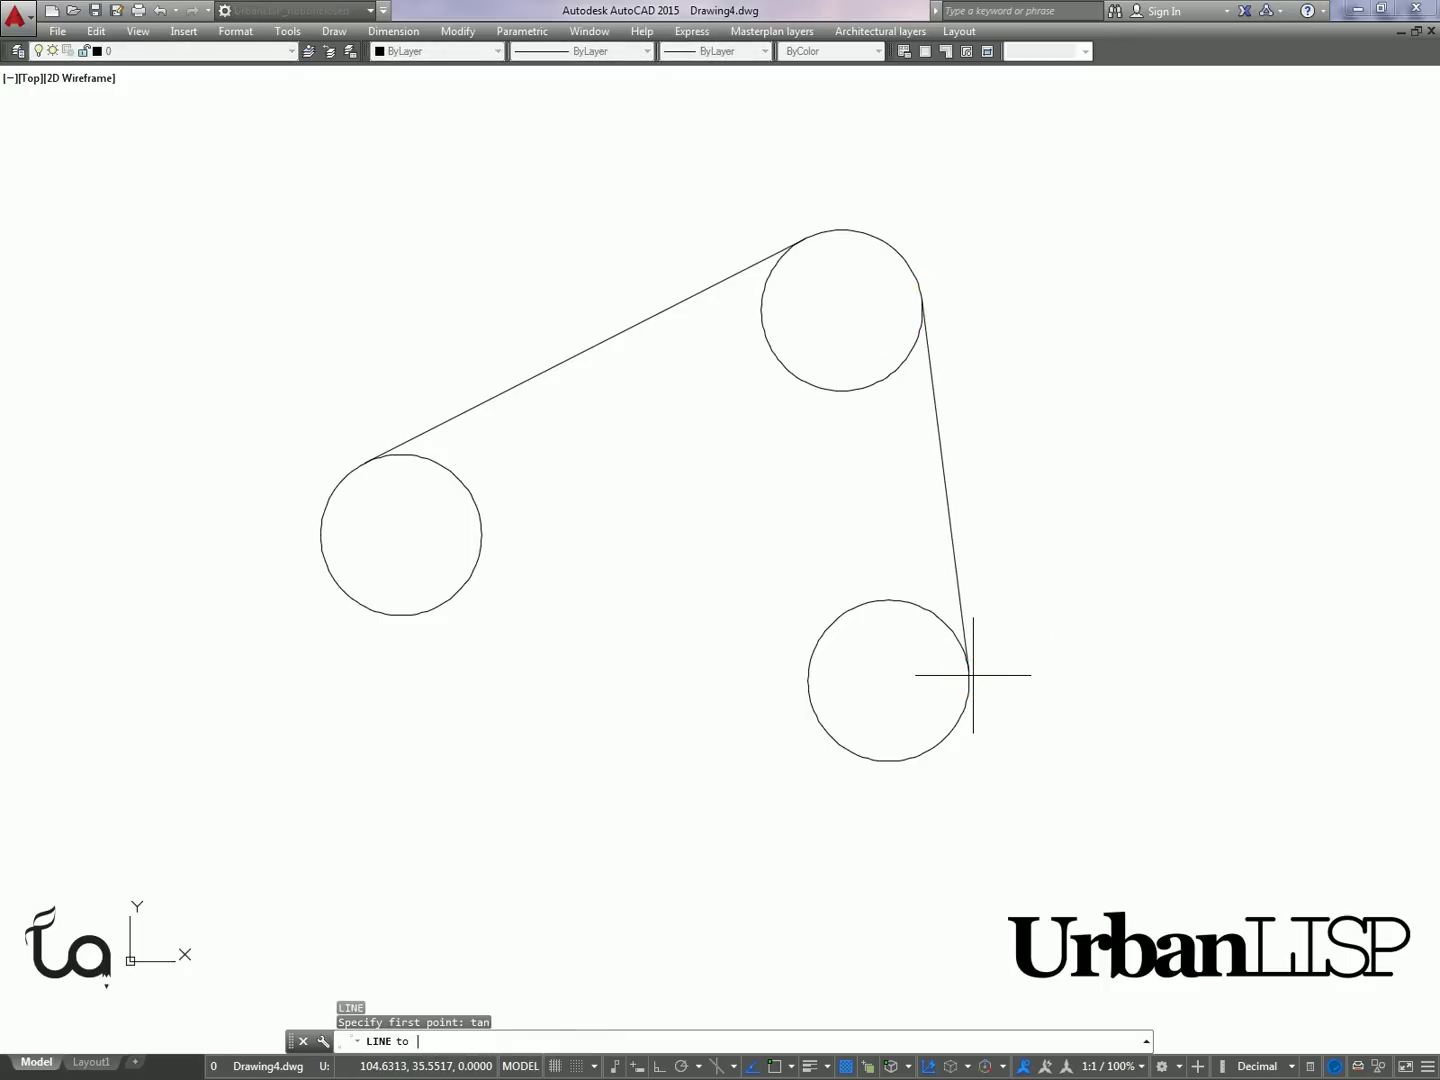
left_click(863, 747)
type("ta")
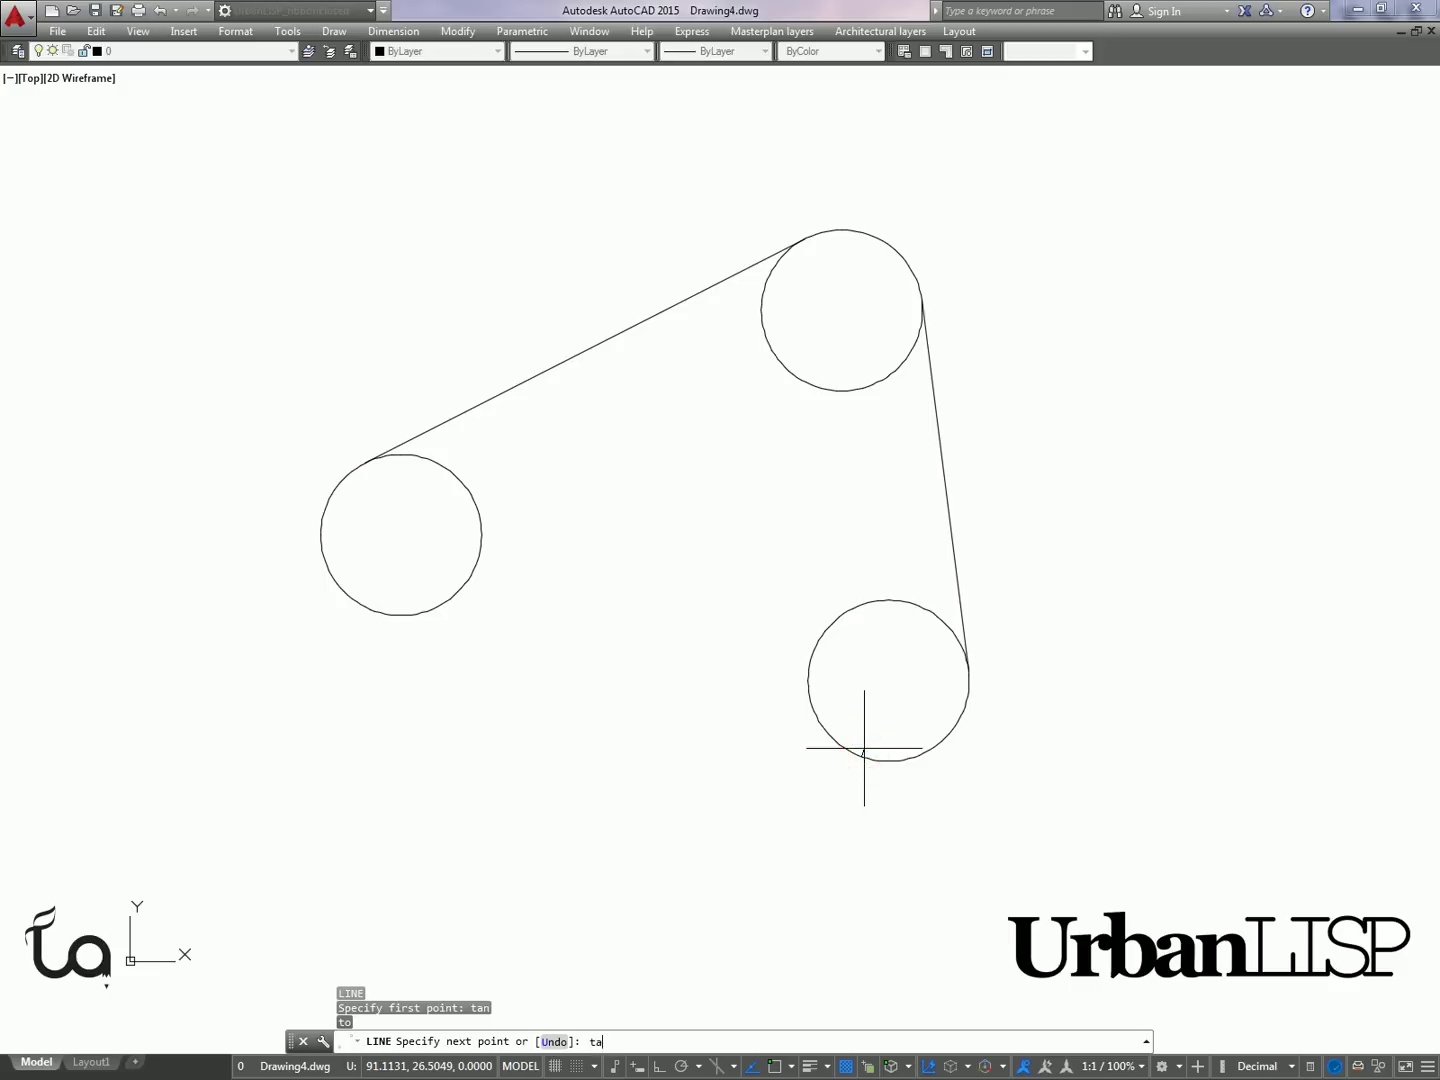
type("n")
key("Return")
left_click(420, 619)
key("Return")
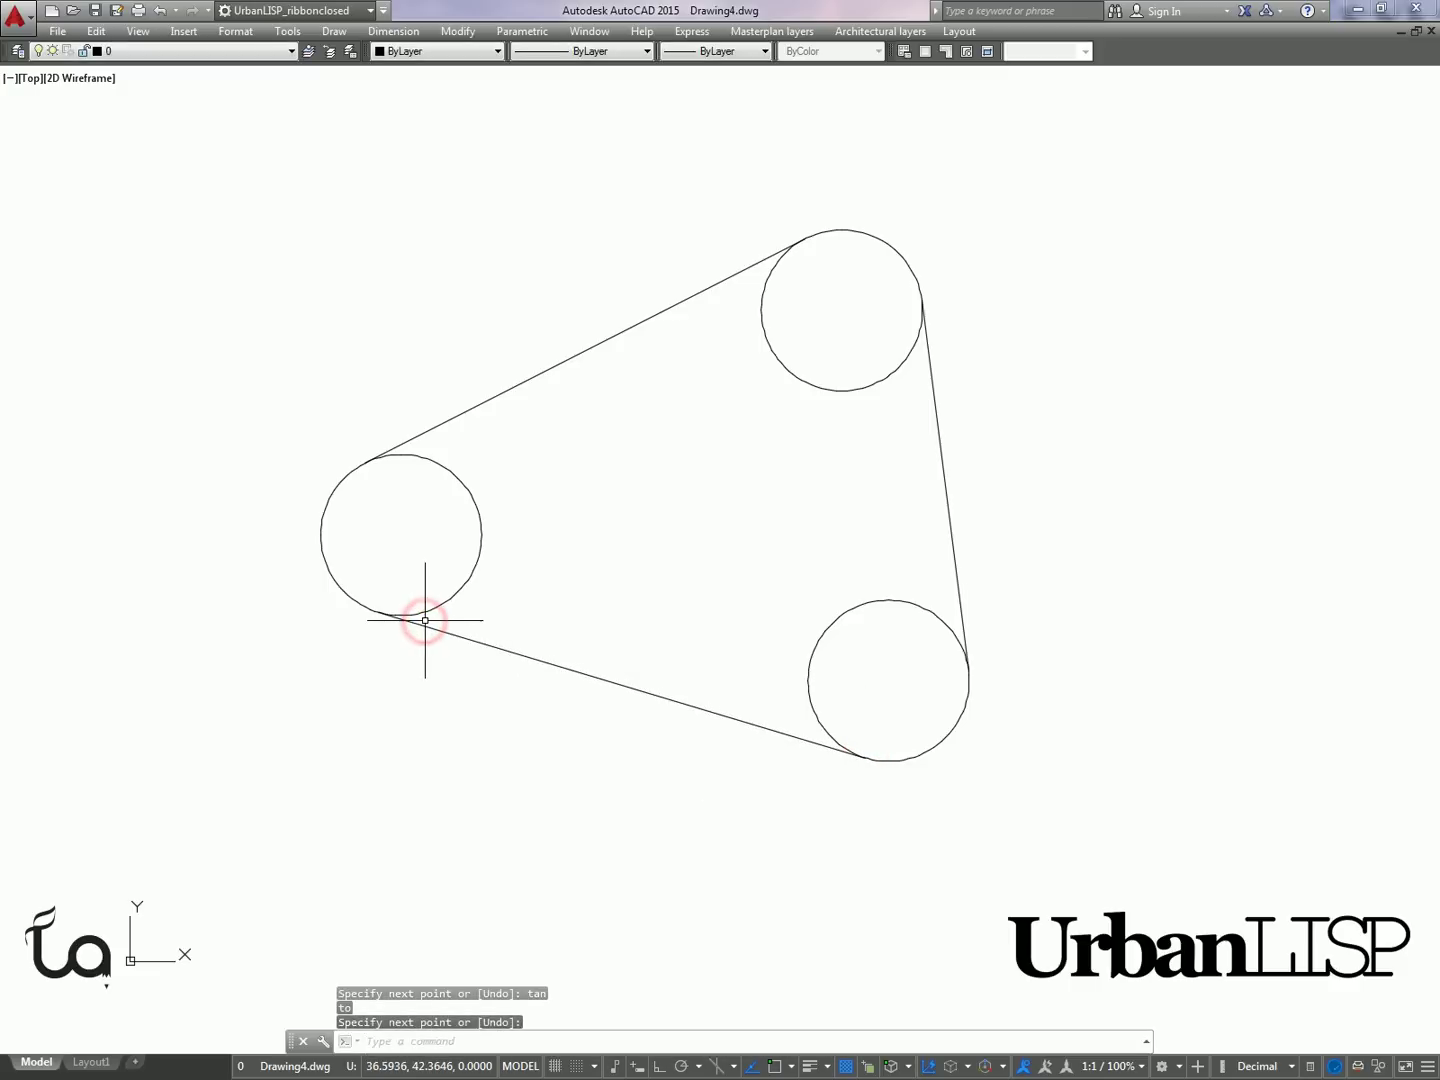
- Trim away the inner arcs of the left, lower and upper circles
type("tr")
key("Return")
key("Return")
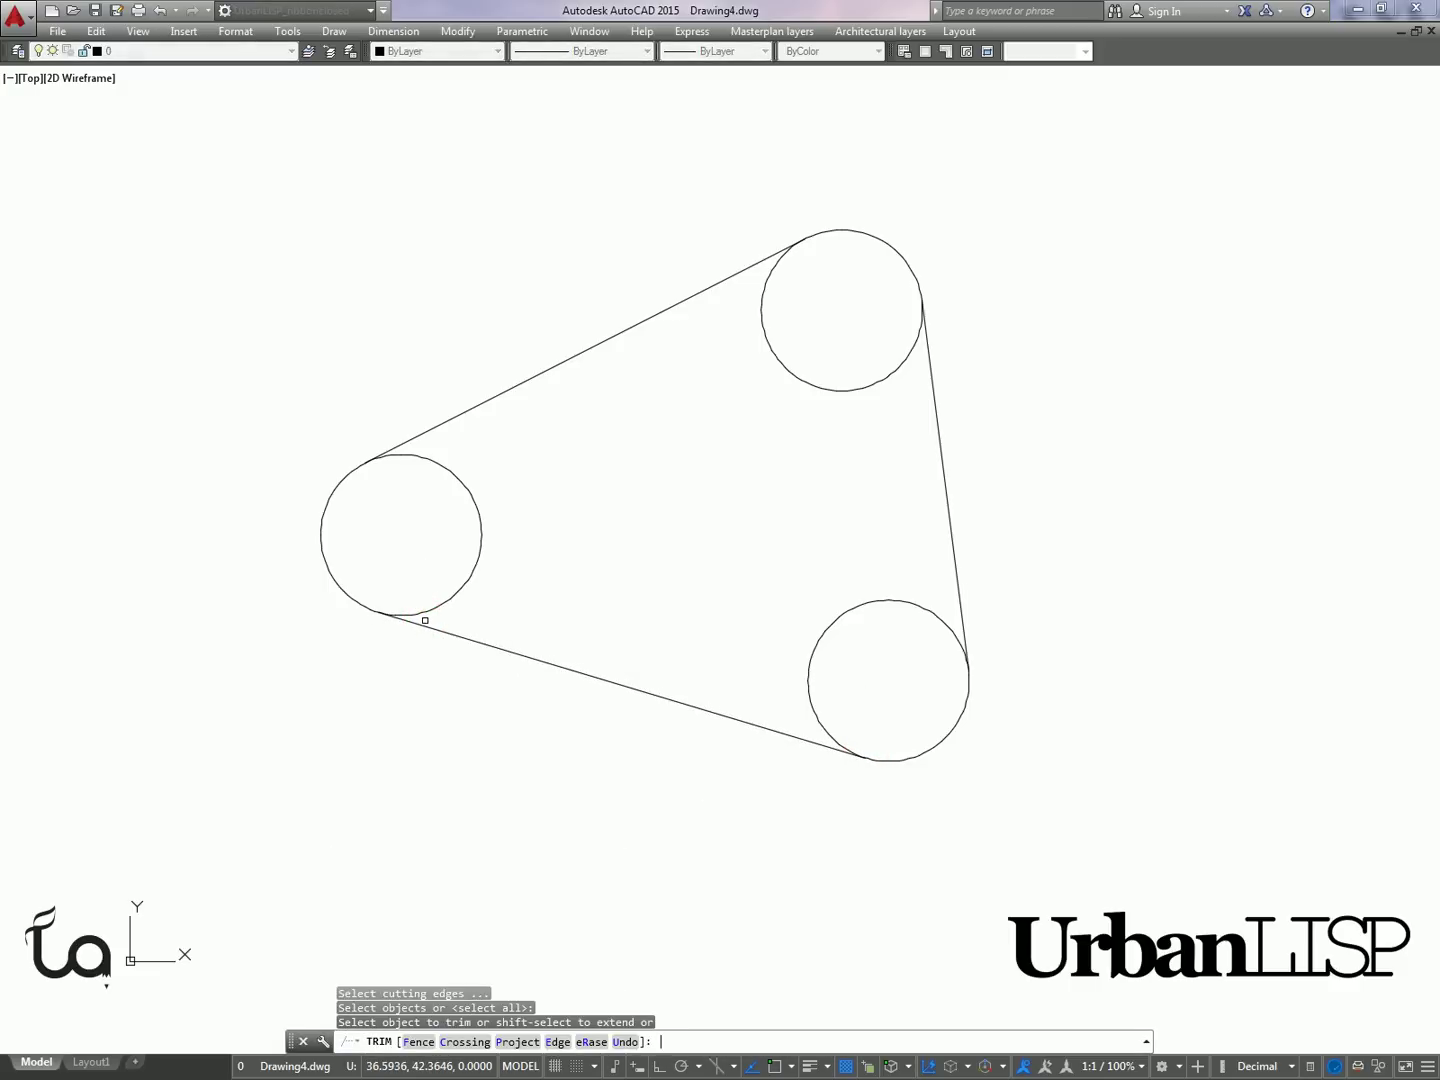
left_click(436, 610)
left_click(834, 616)
left_click(839, 392)
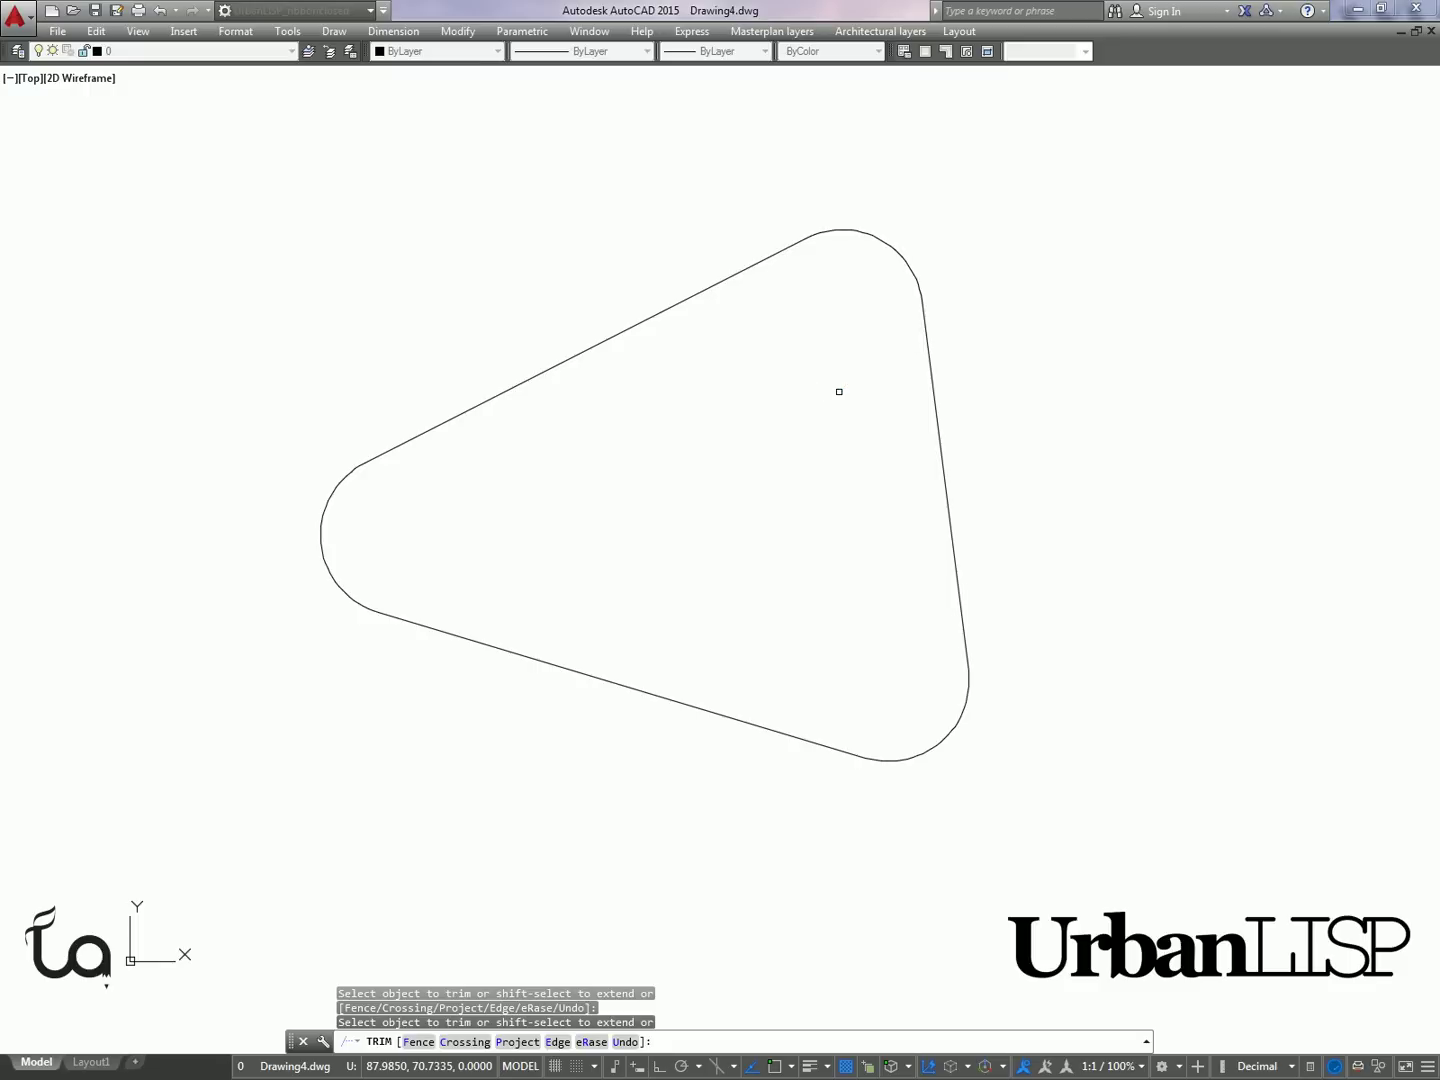
key("Return")
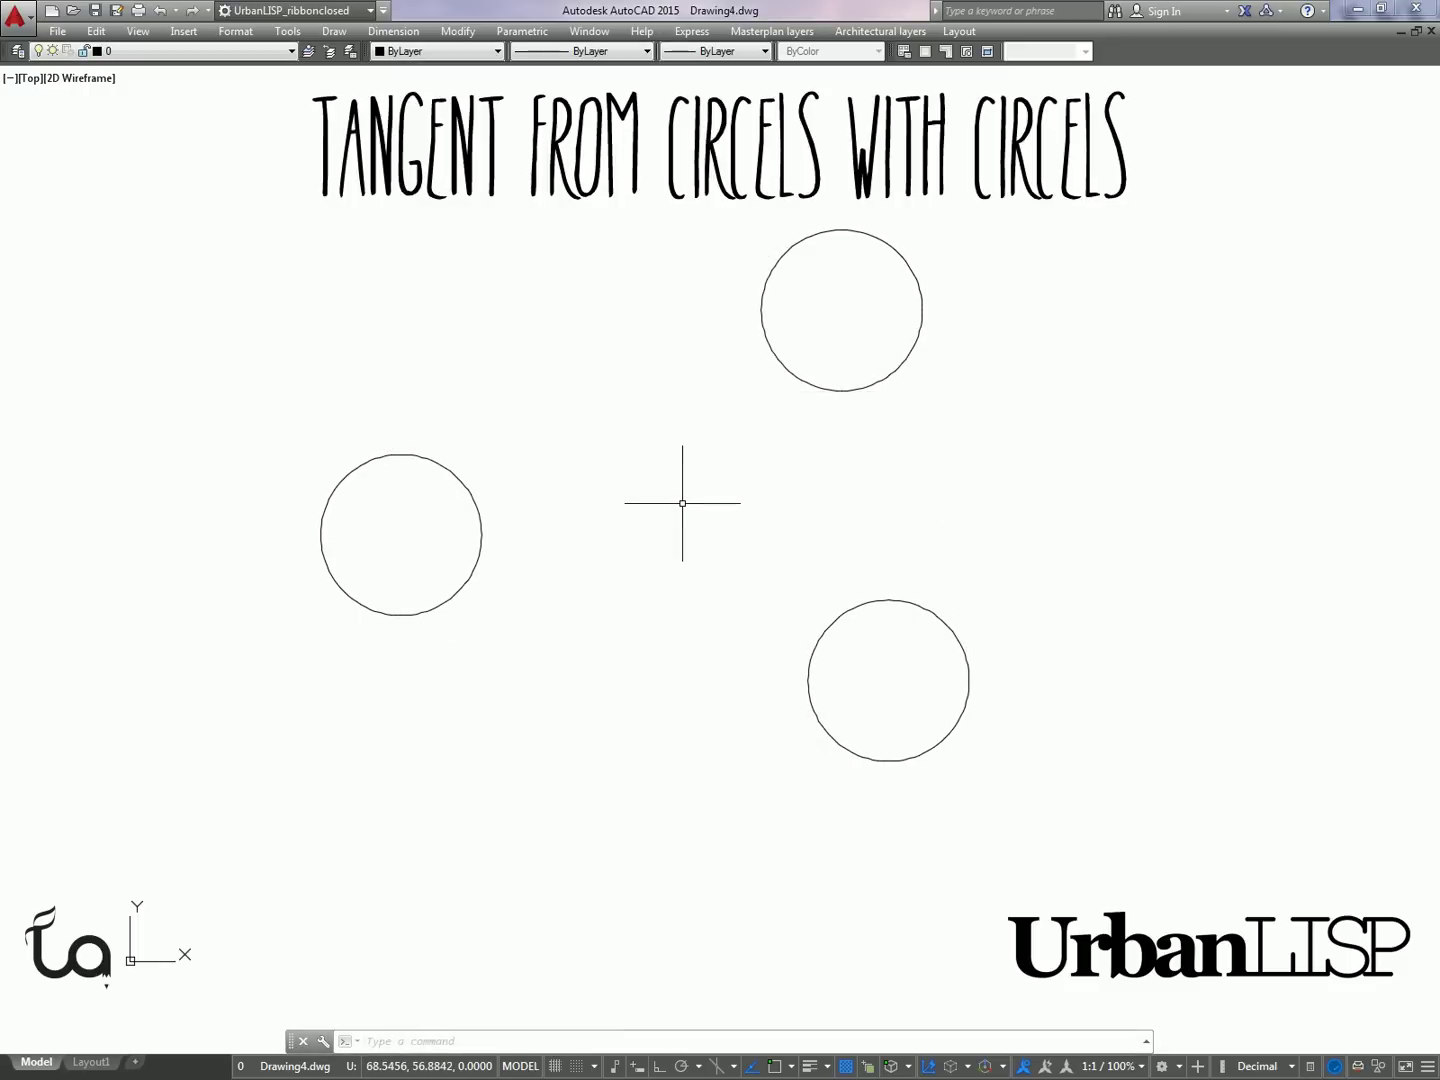
- Draw a radius-150 circle tangent to the left and upper circles
type("ci")
key("Return")
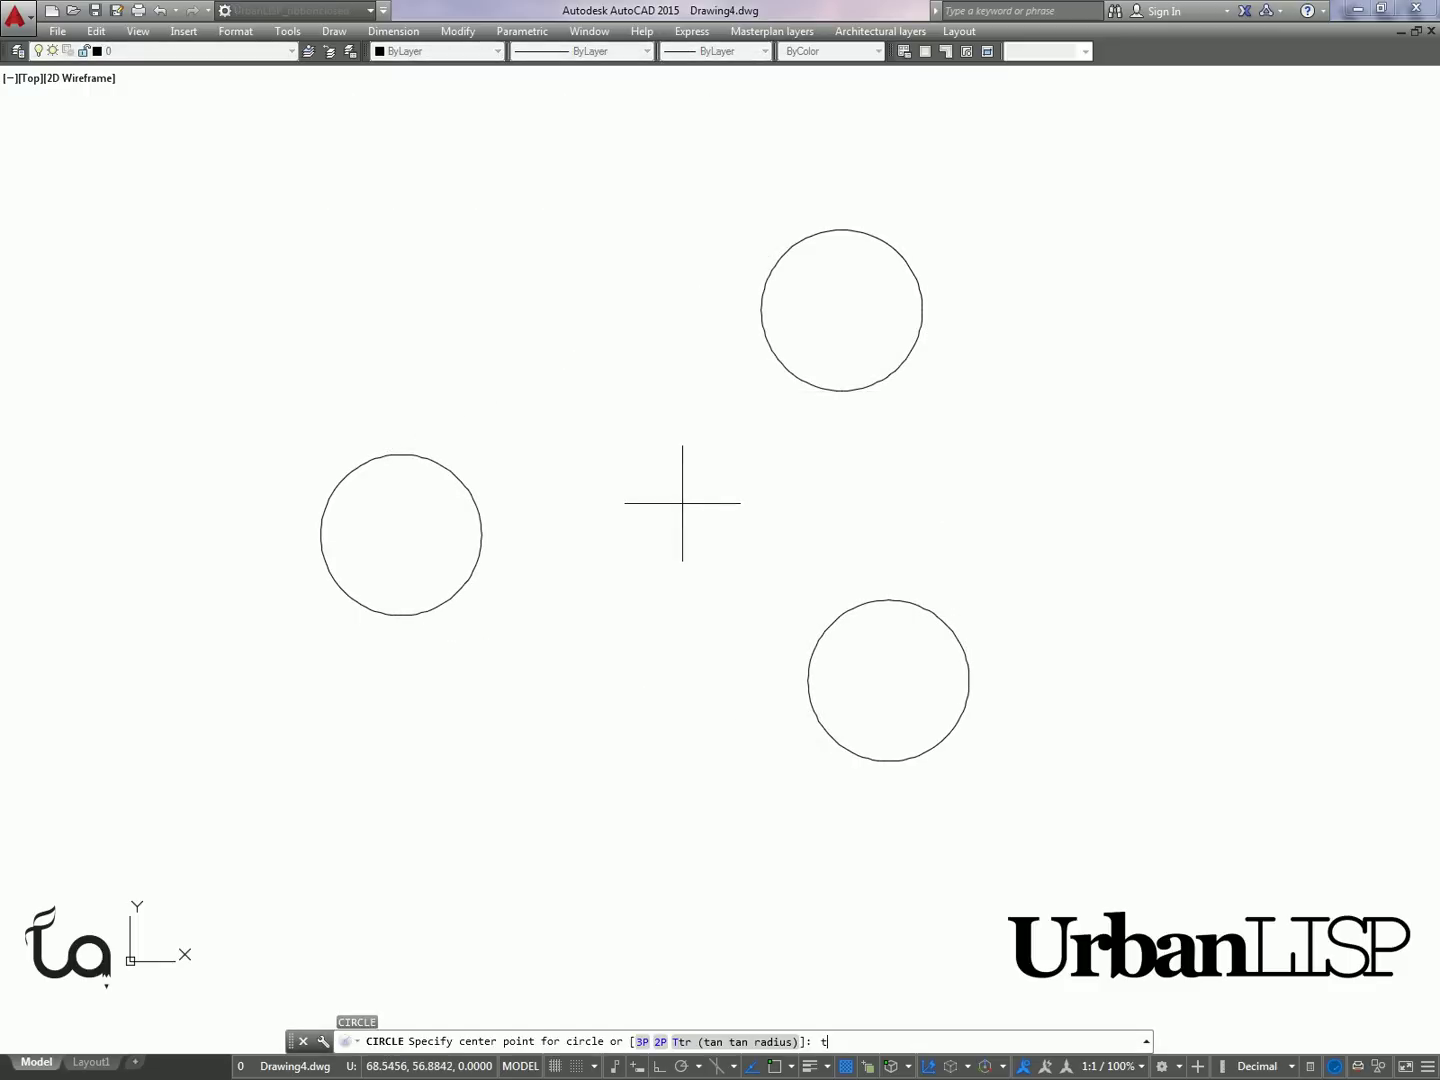
type("t")
key("Return")
left_click(369, 463)
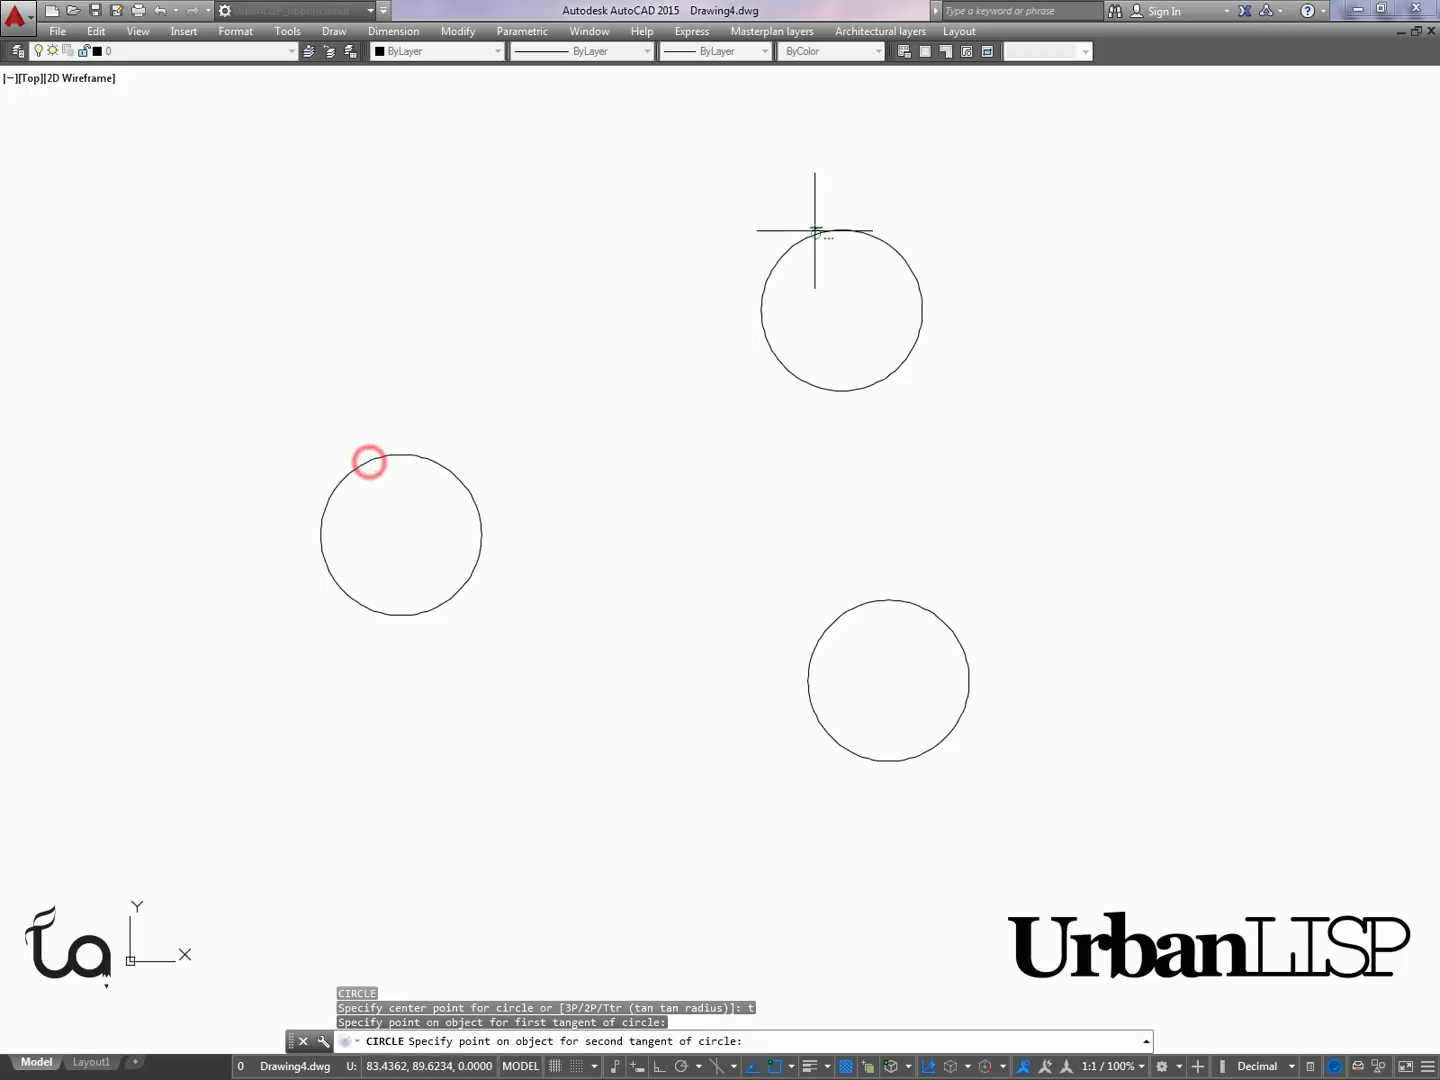
left_click(832, 222)
type("150")
key("Return")
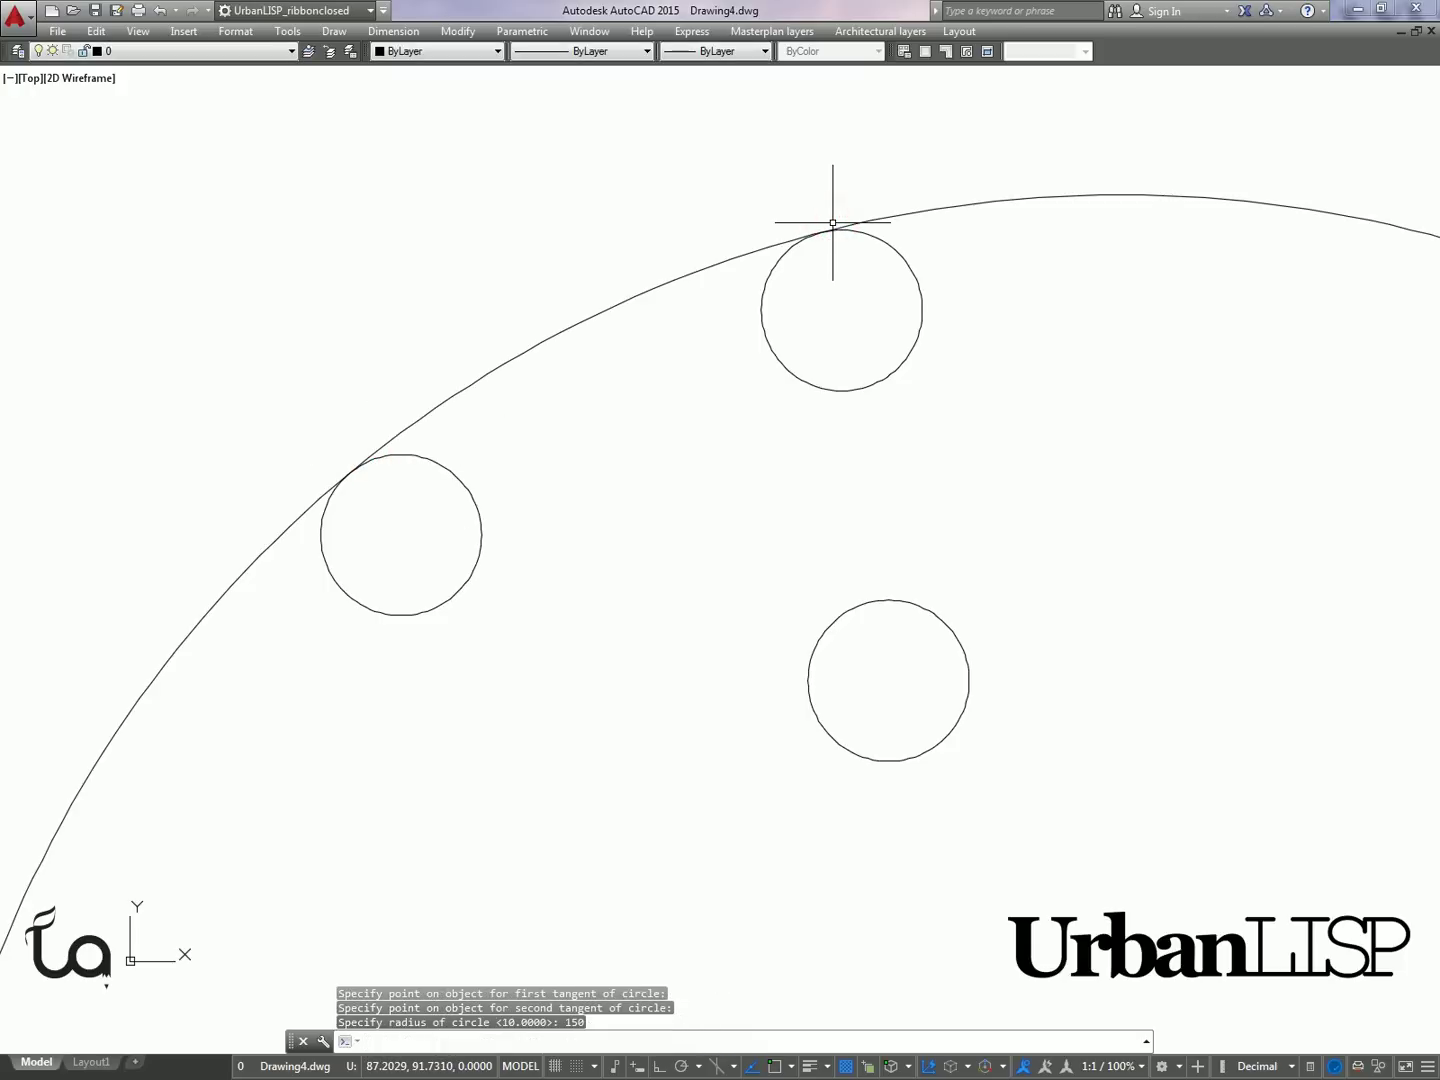
- Draw a radius-150 circle tangent to the upper and lower circles
type("ci")
key("Return")
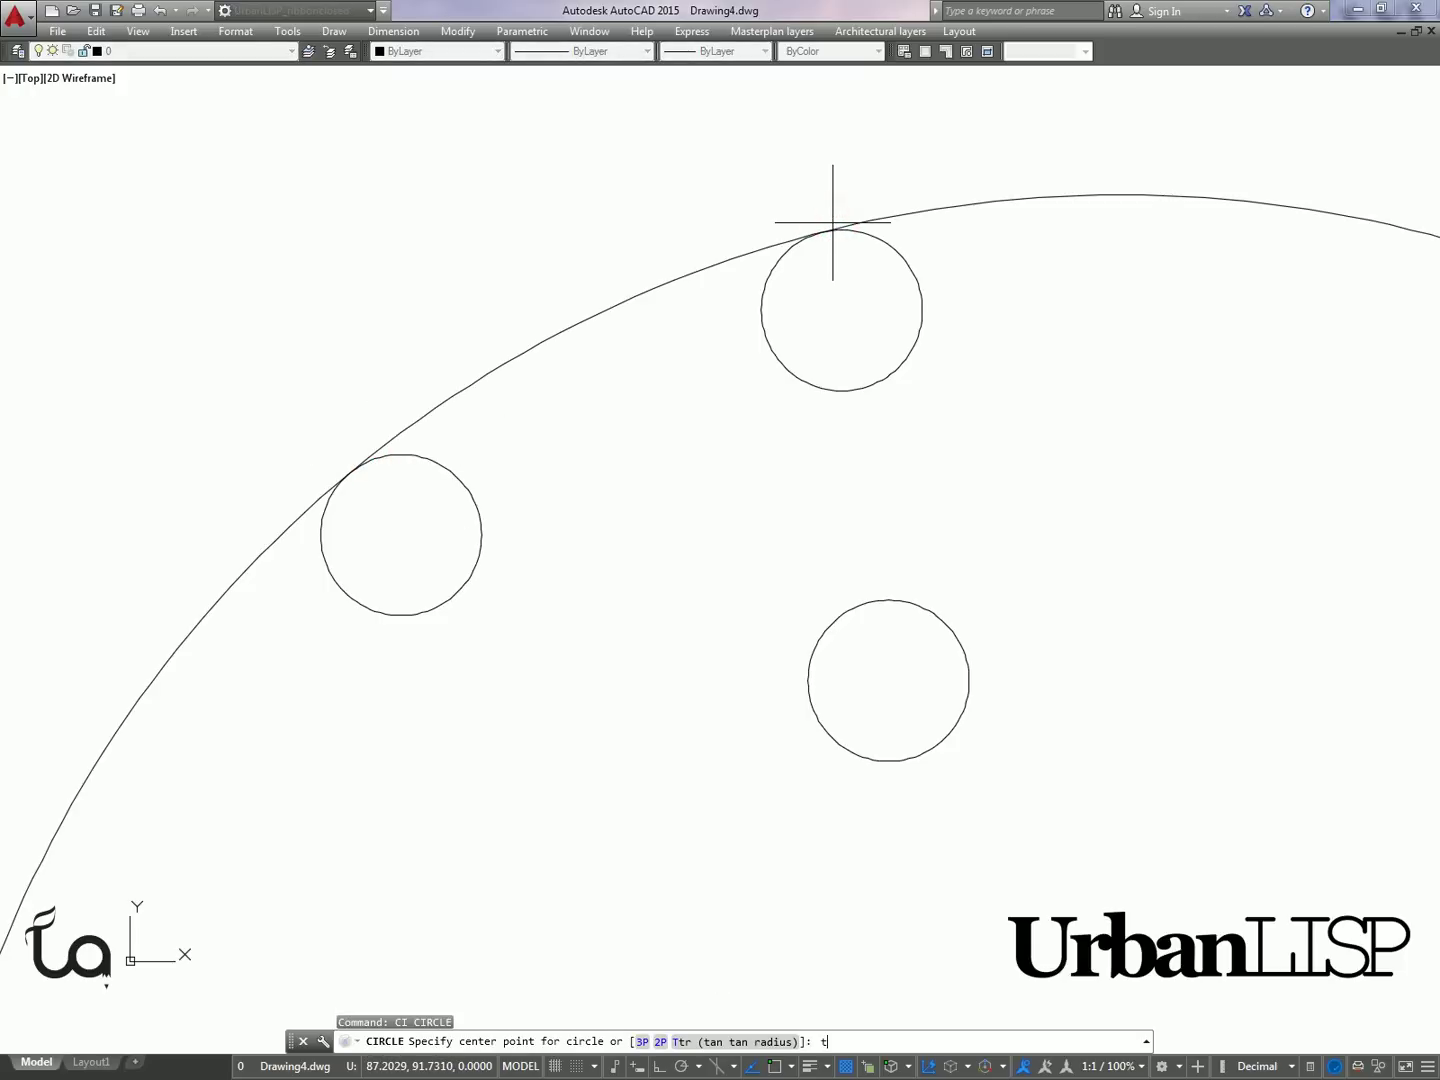
type("t")
key("Return")
left_click(907, 286)
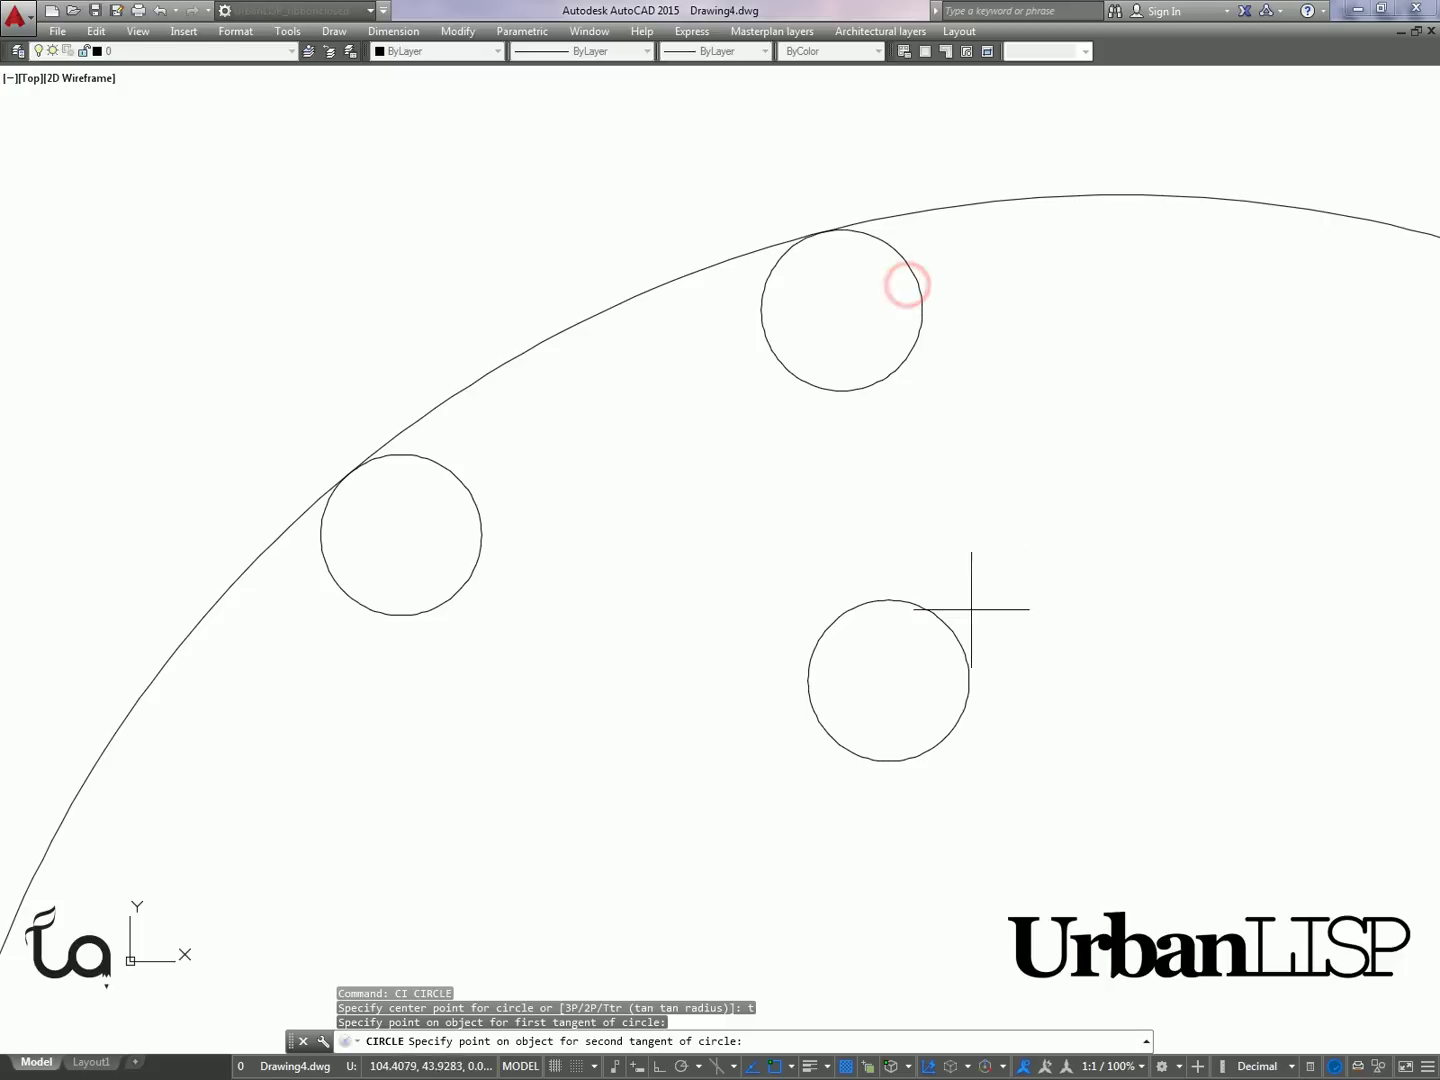
left_click(970, 644)
type("150")
key("Return")
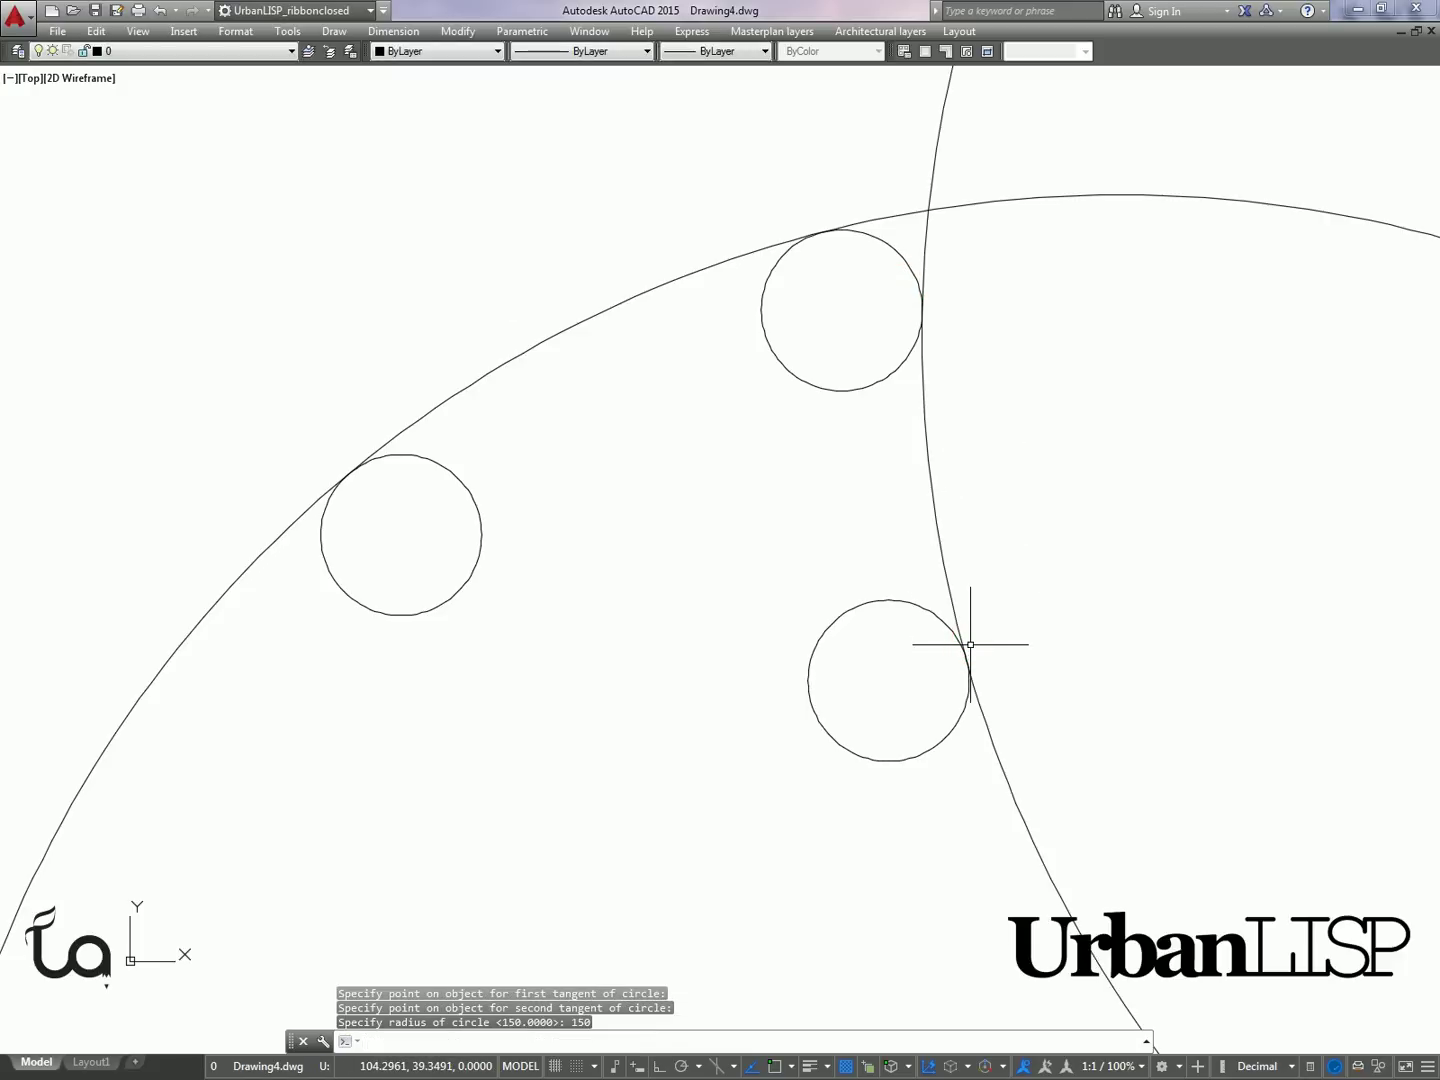
- Draw a radius-150 circle tangent to the lower and left circles
type("i")
key("Return")
type("t")
key("Return")
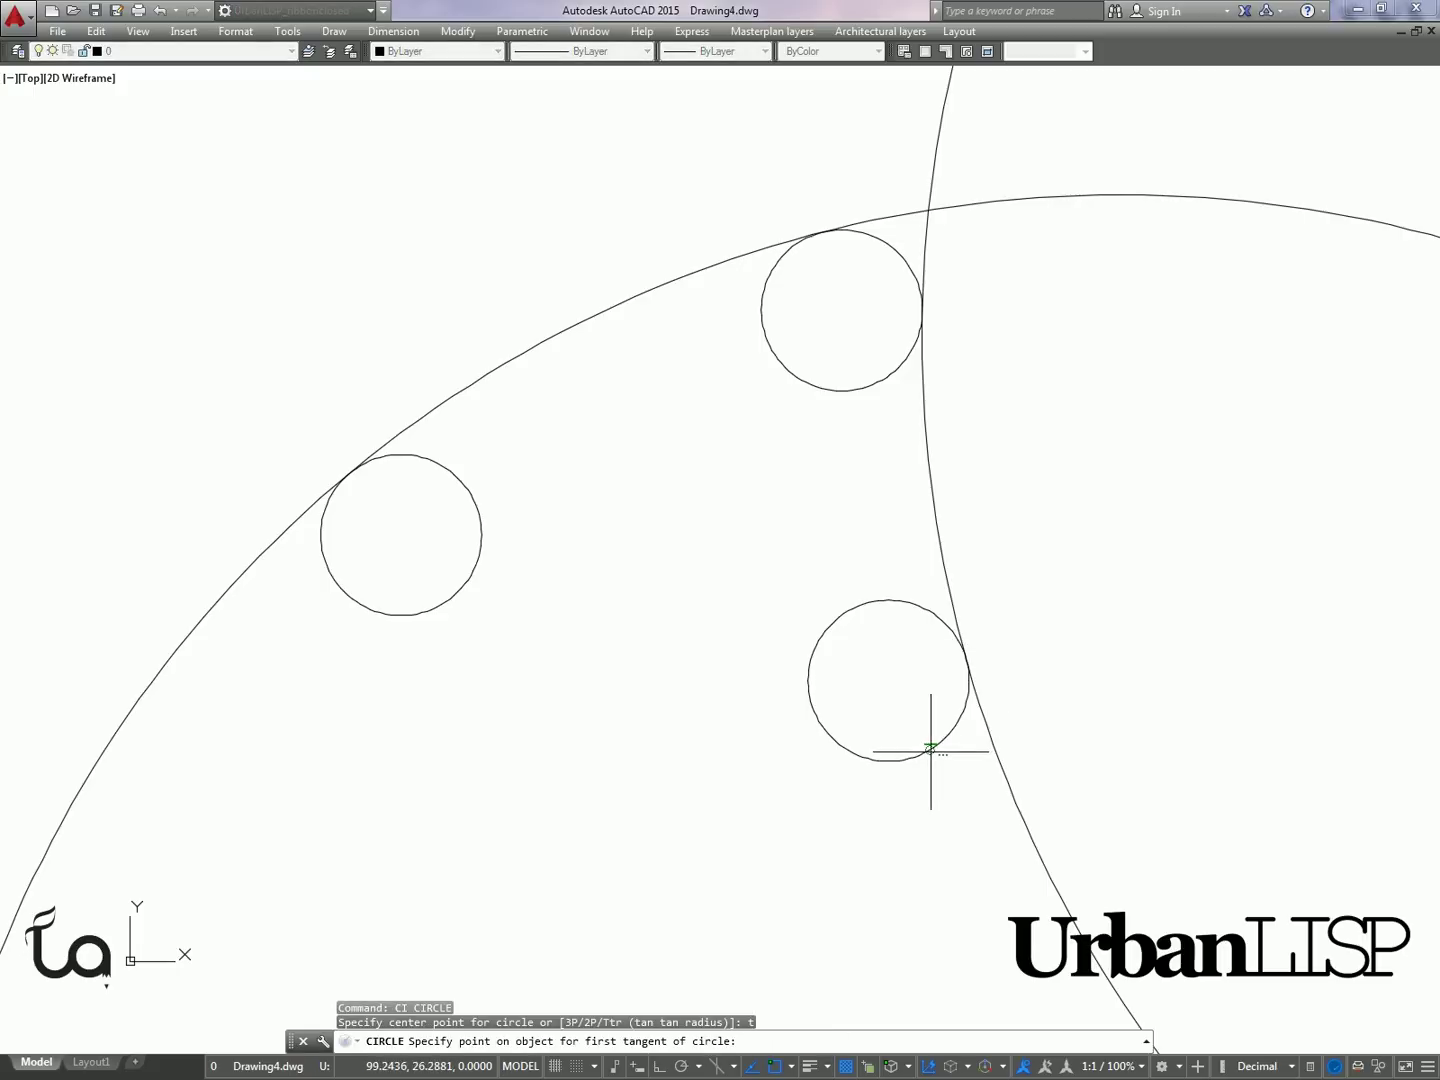
left_click(929, 749)
left_click(332, 563)
type("150")
key("Return")
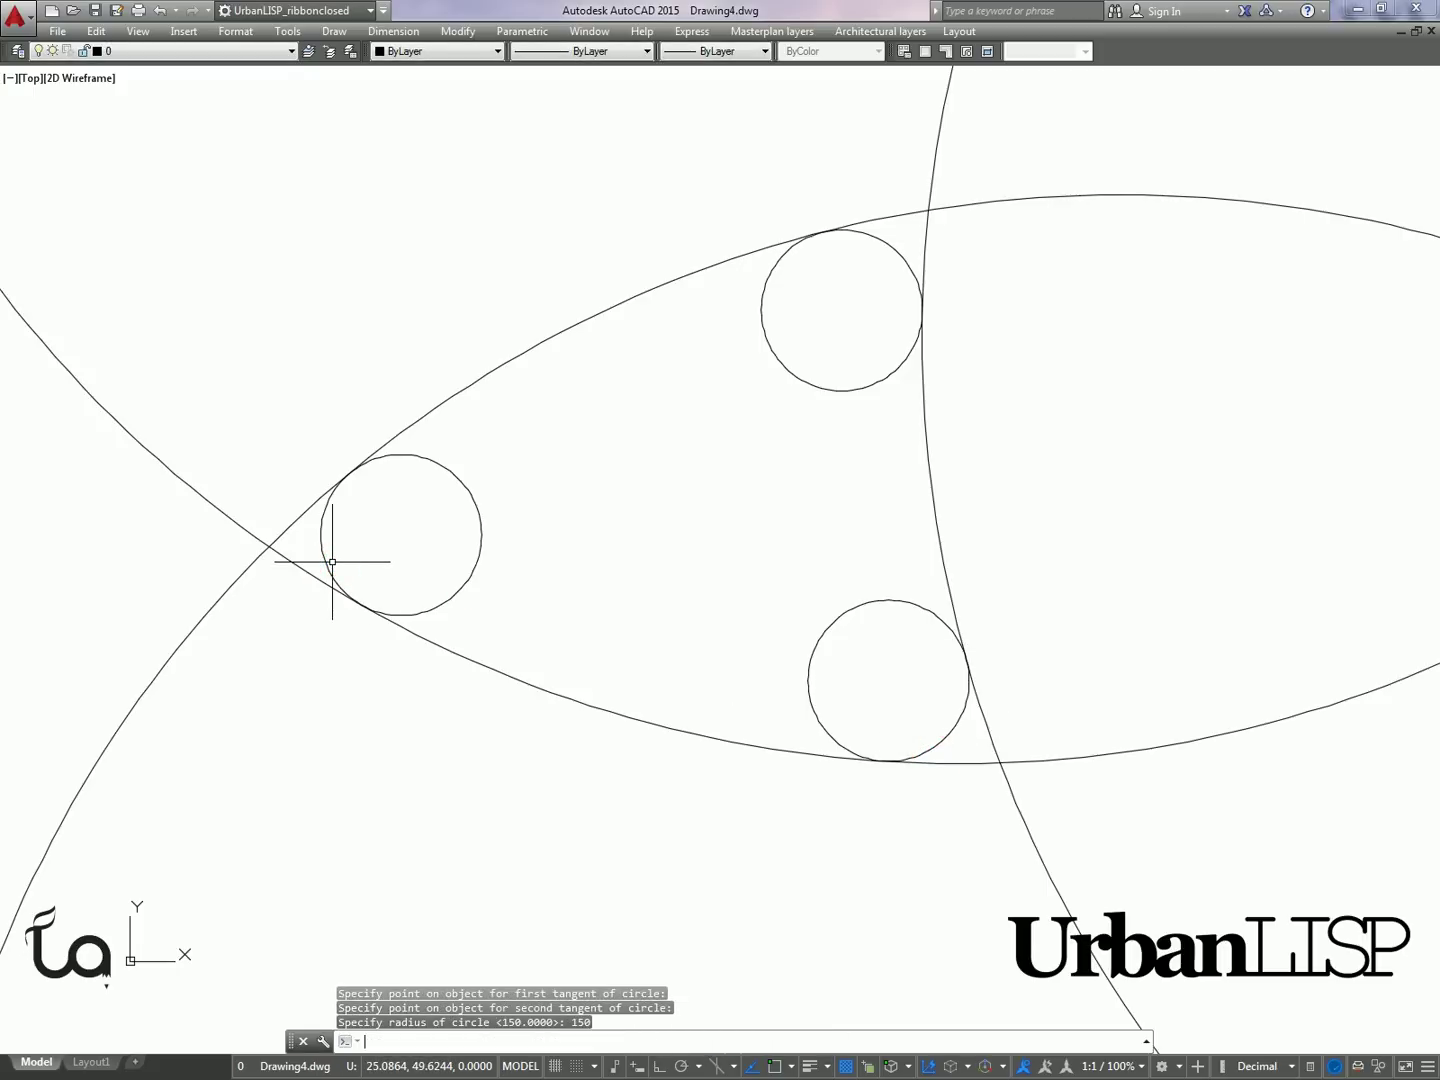
- Using the small circles as cutting edges, trim away the large circles' outer arcs
type("tr")
key("Return")
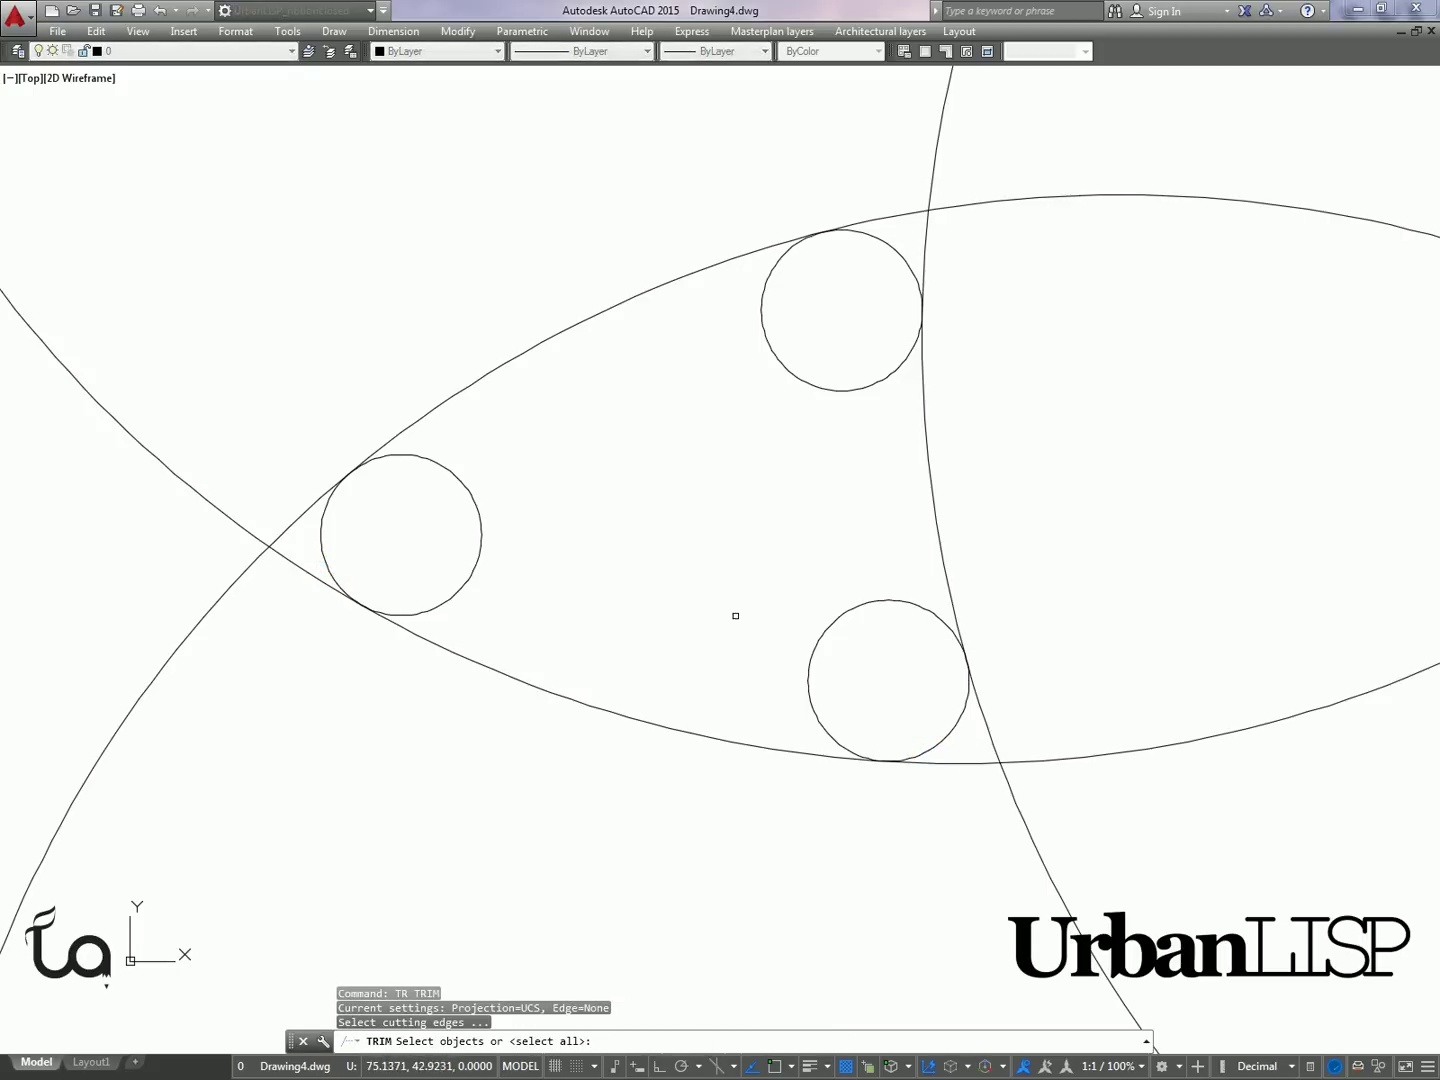
left_click(858, 679)
left_click(745, 331)
left_click(569, 466)
left_click(478, 515)
key("Return")
left_click(1070, 376)
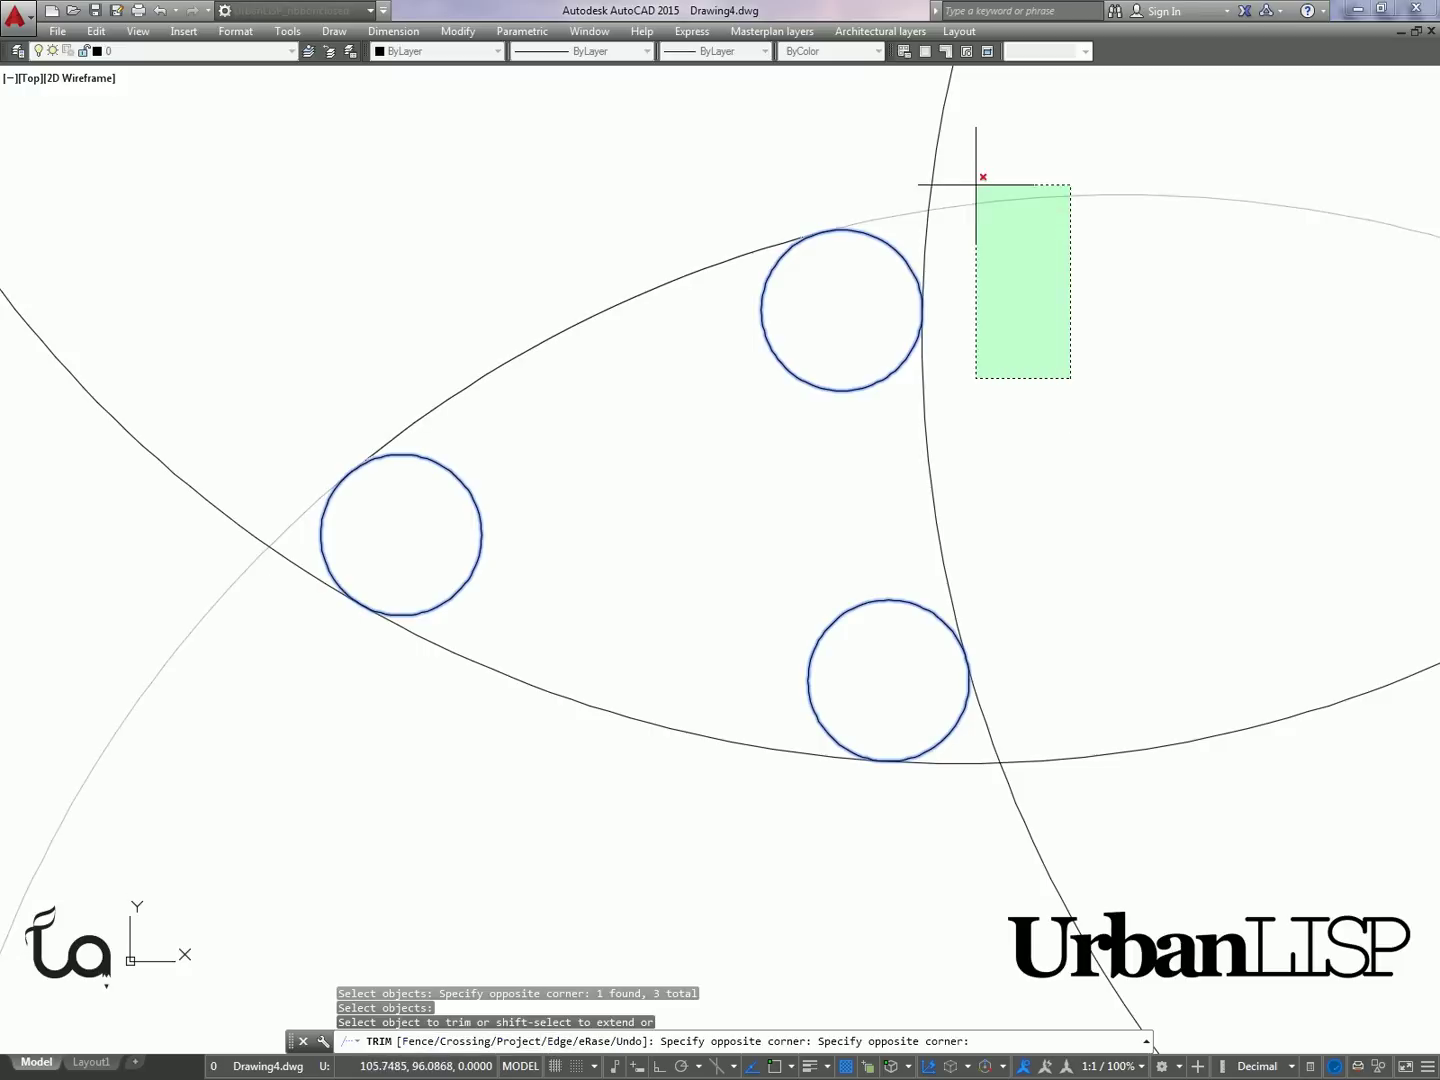
left_click(947, 185)
left_click(939, 160)
left_click(1153, 615)
left_click(1071, 806)
left_click(520, 383)
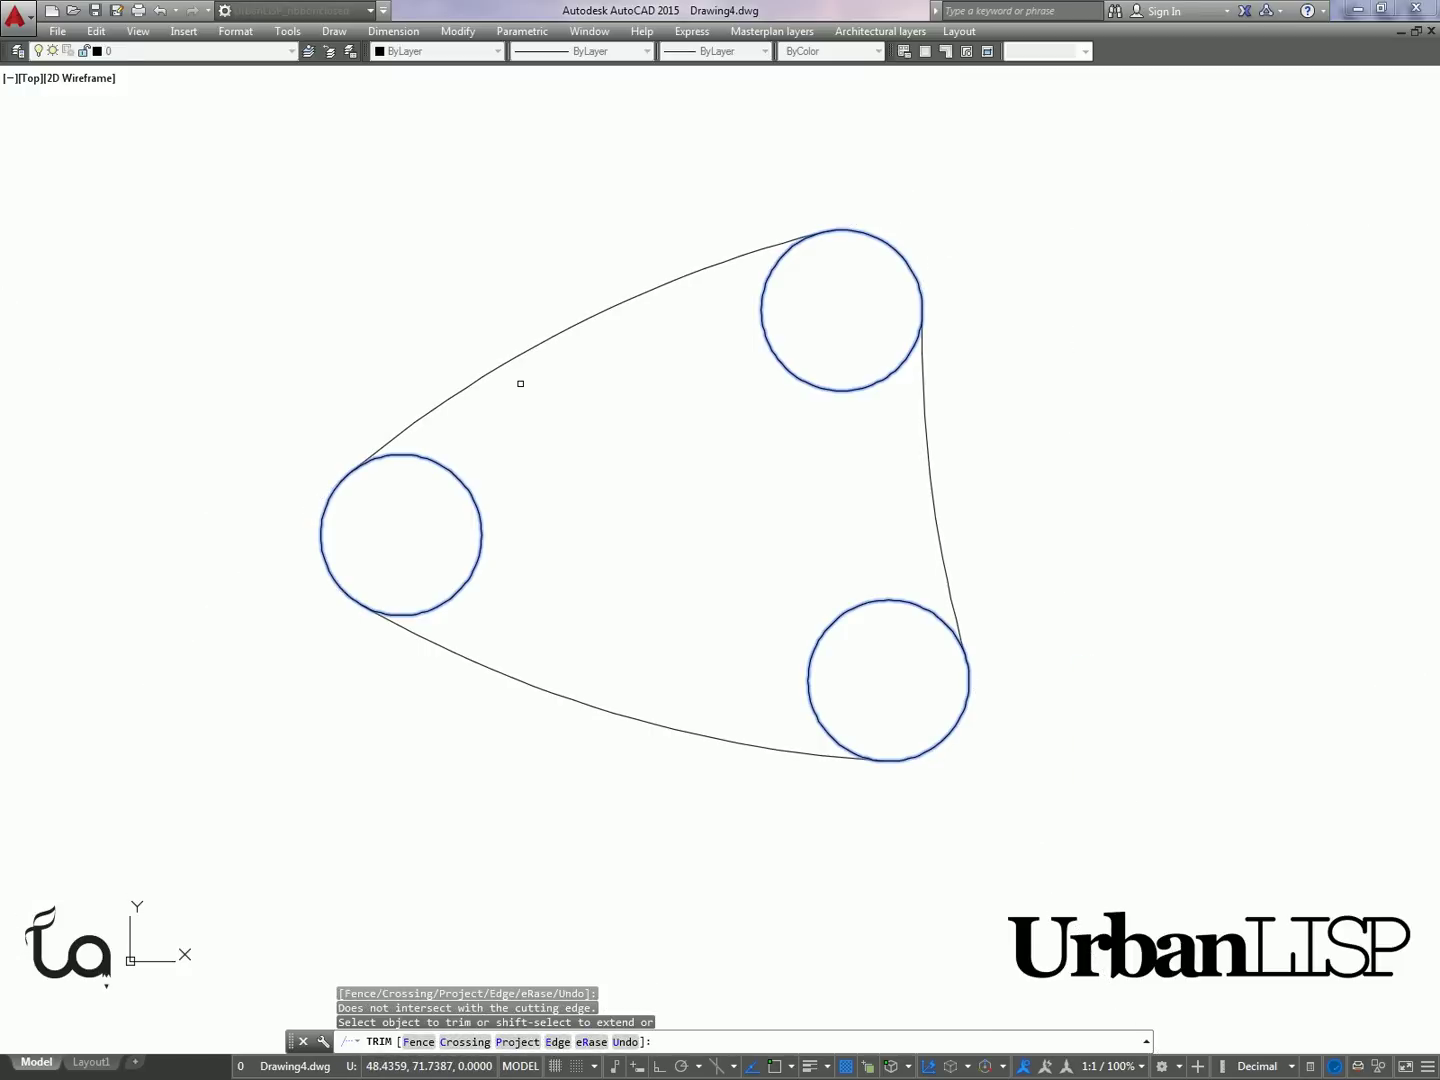
key("Return")
key("Return")
key("Return")
- Trim away the small circles' inner arcs
left_click(829, 338)
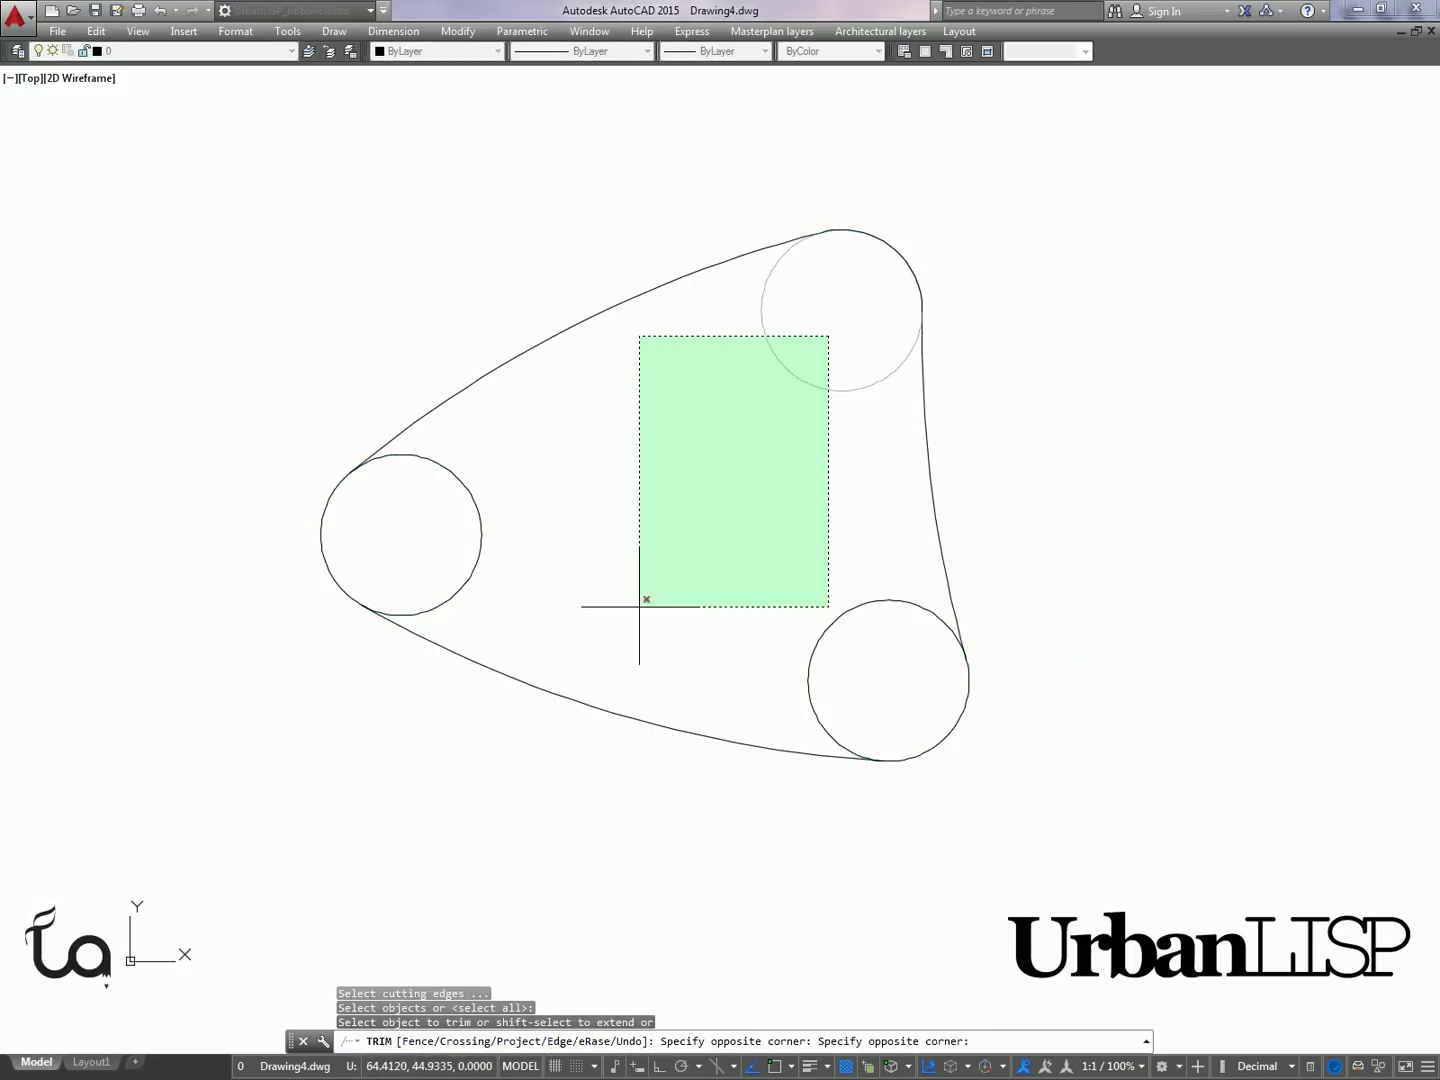
left_click(585, 643)
left_click(540, 609)
left_click(477, 552)
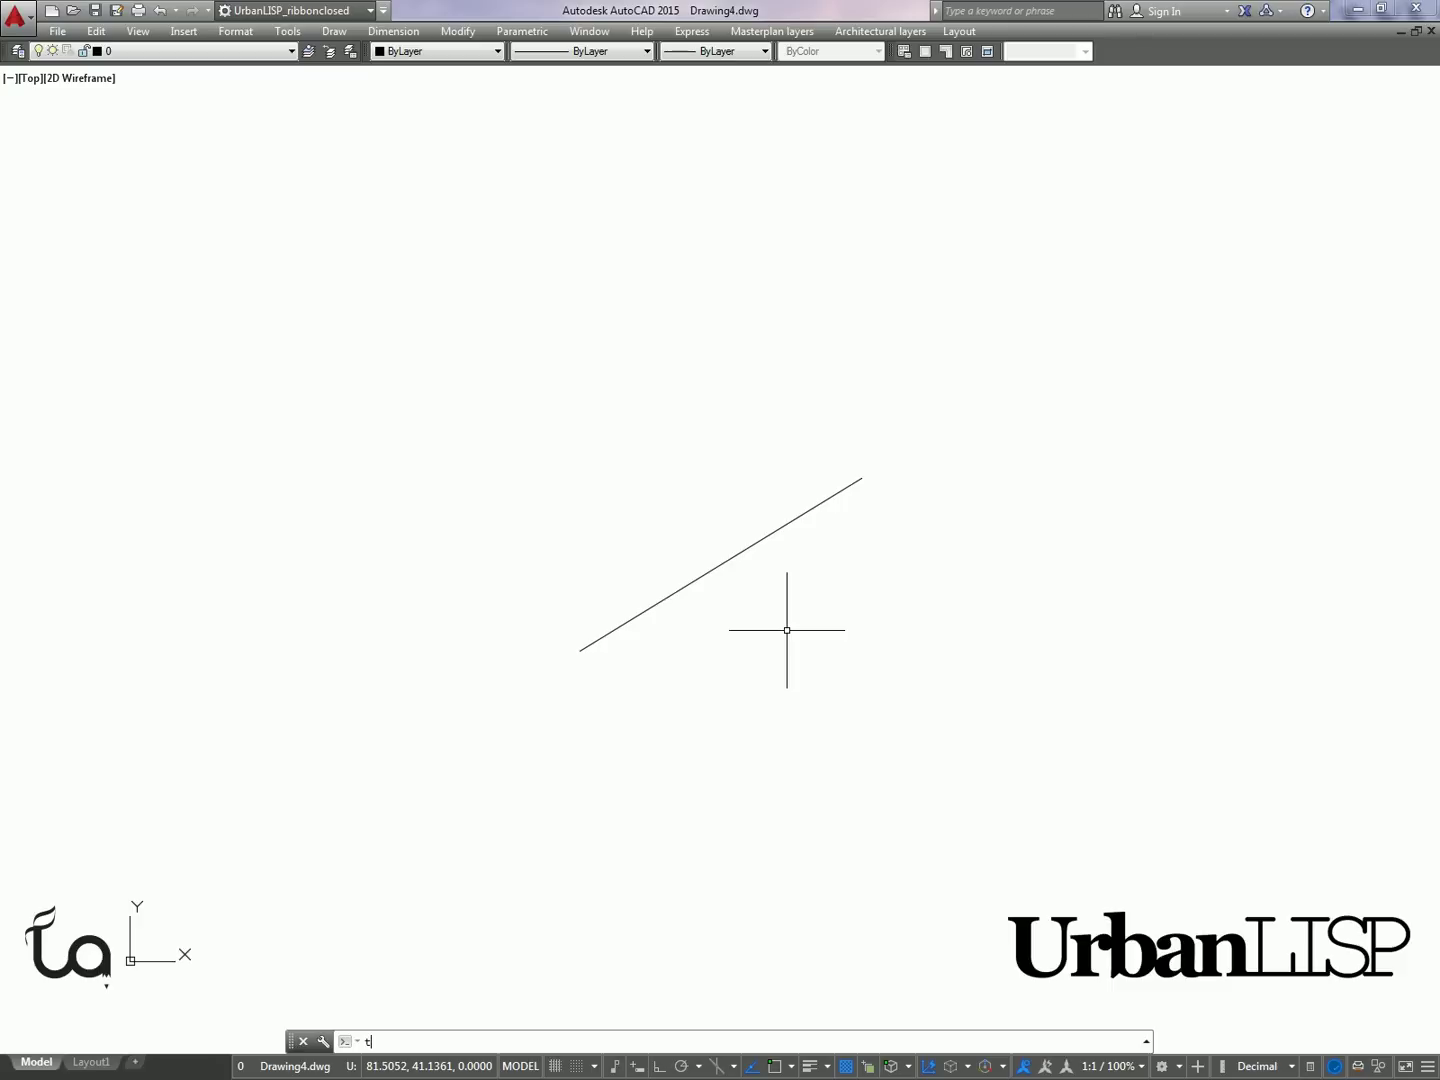
- Extend the sloping line's upper-right end with a radius-34 tangent arc using TAL
type("TA")
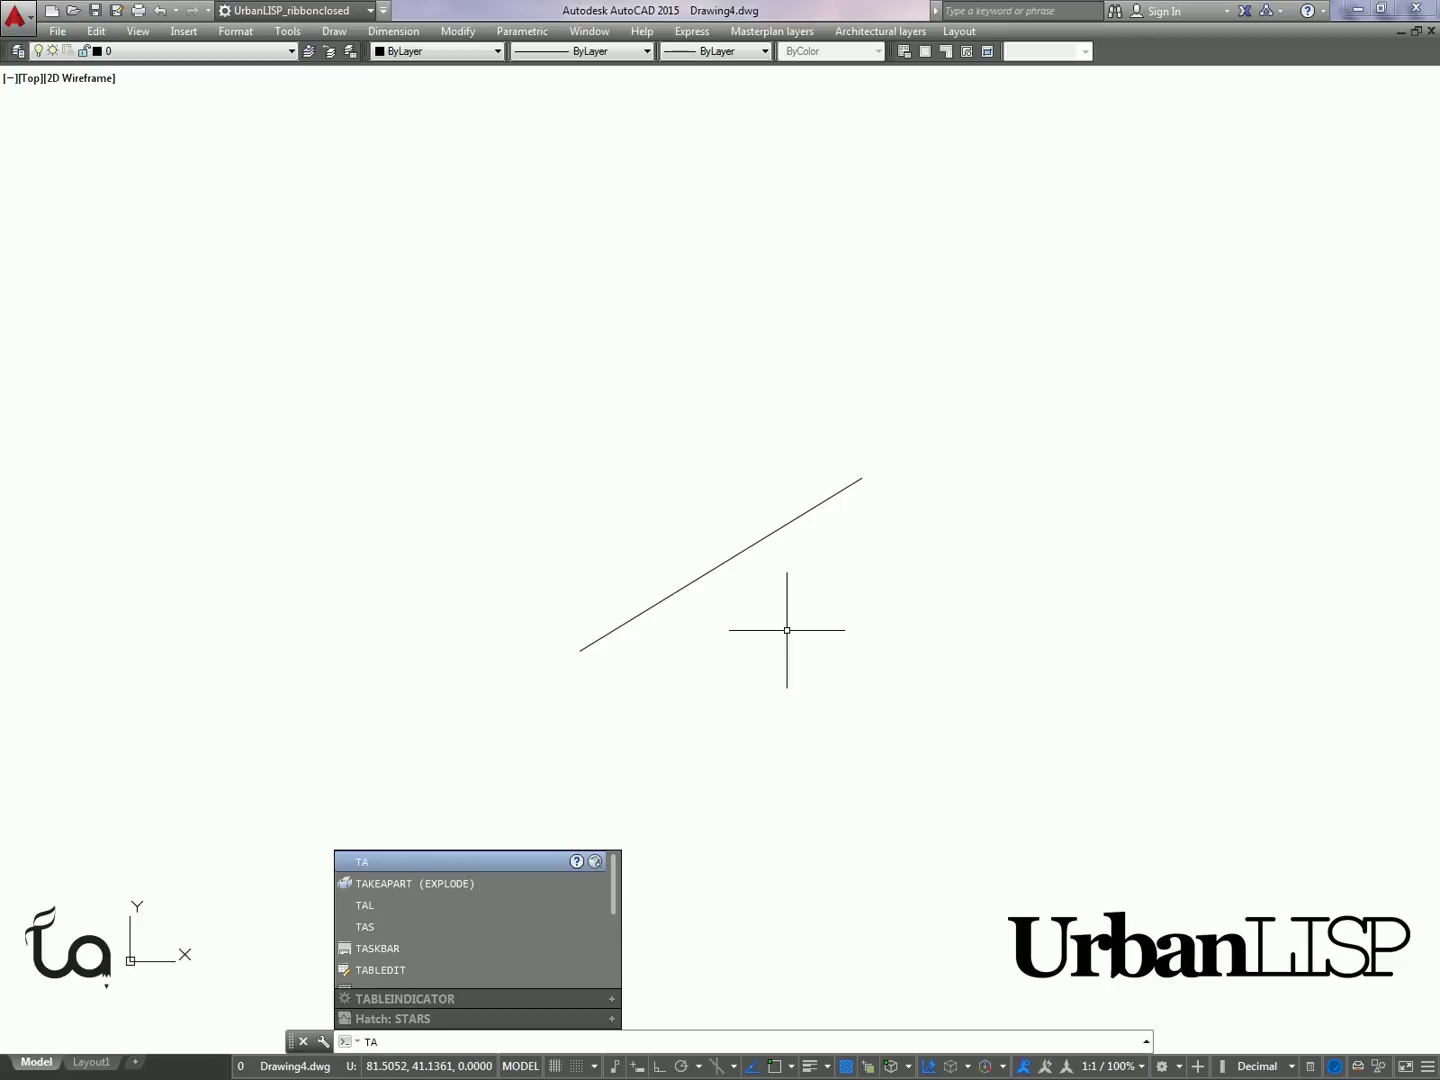
type("l")
key("Return")
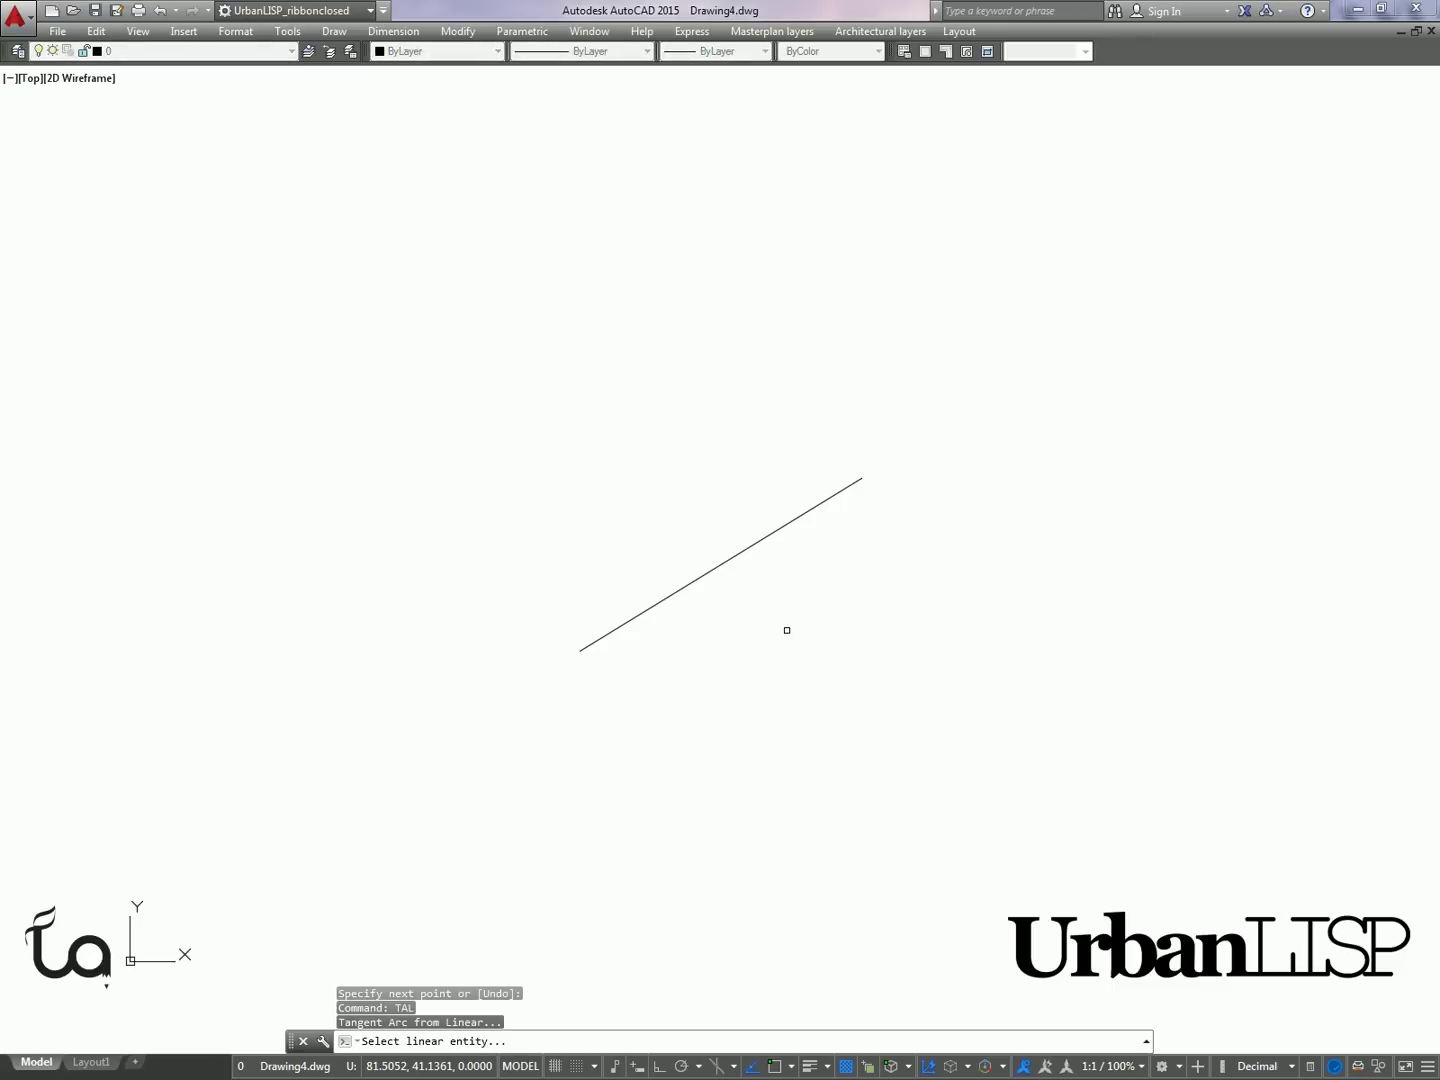
left_click(797, 518)
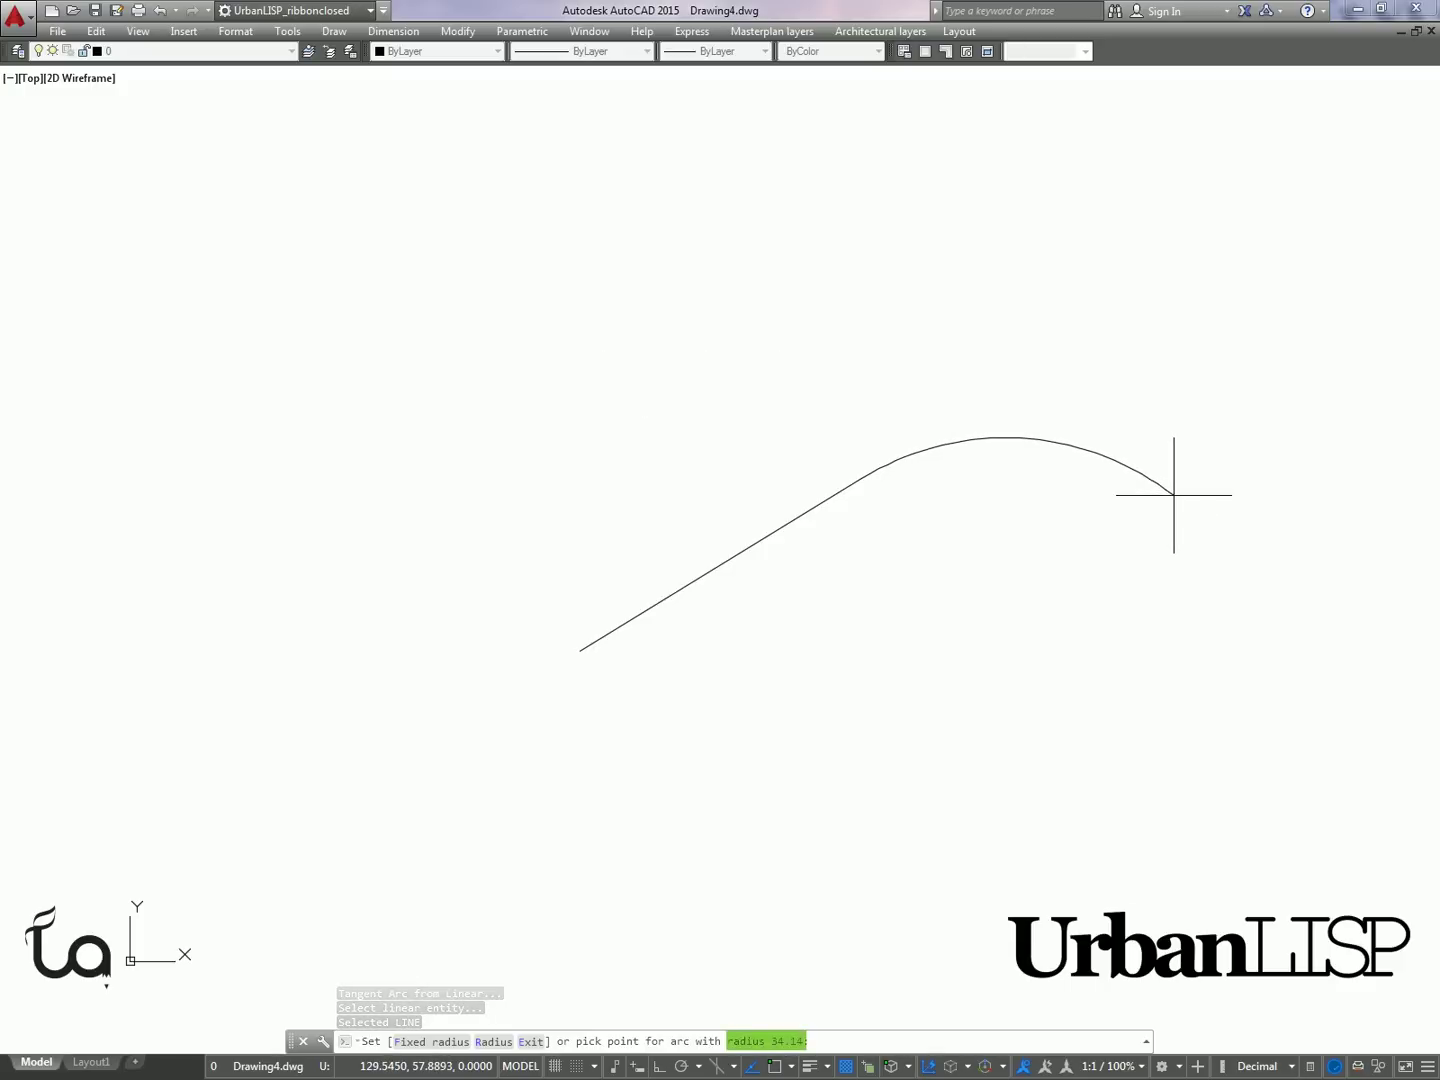
left_click(1174, 494)
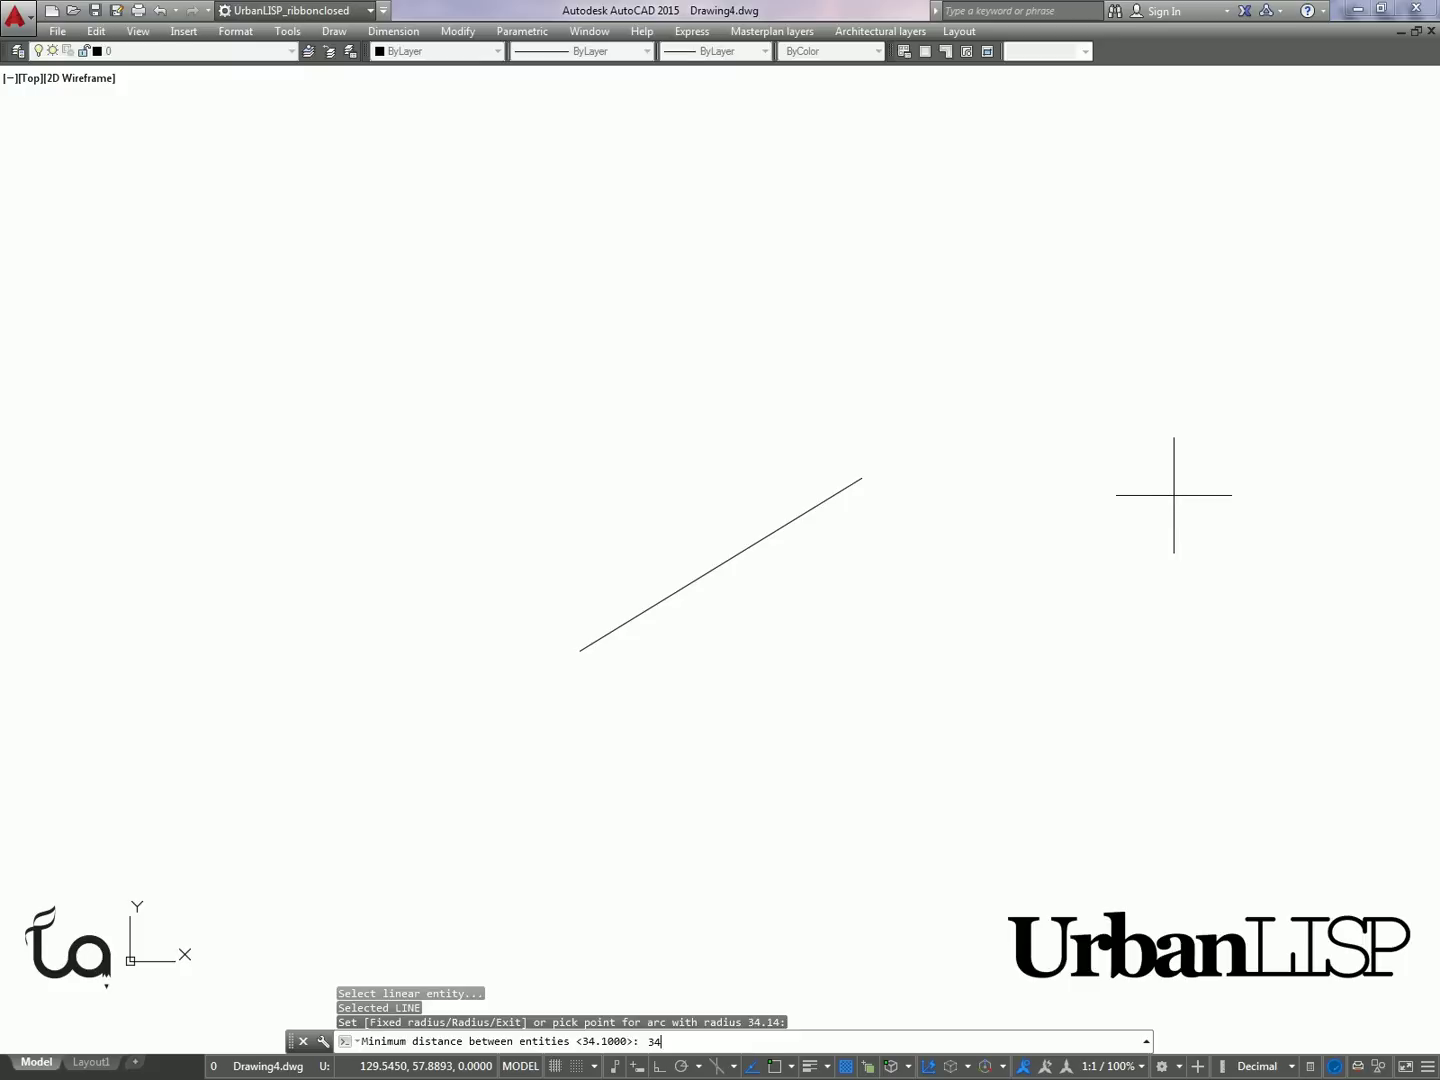
key("Return")
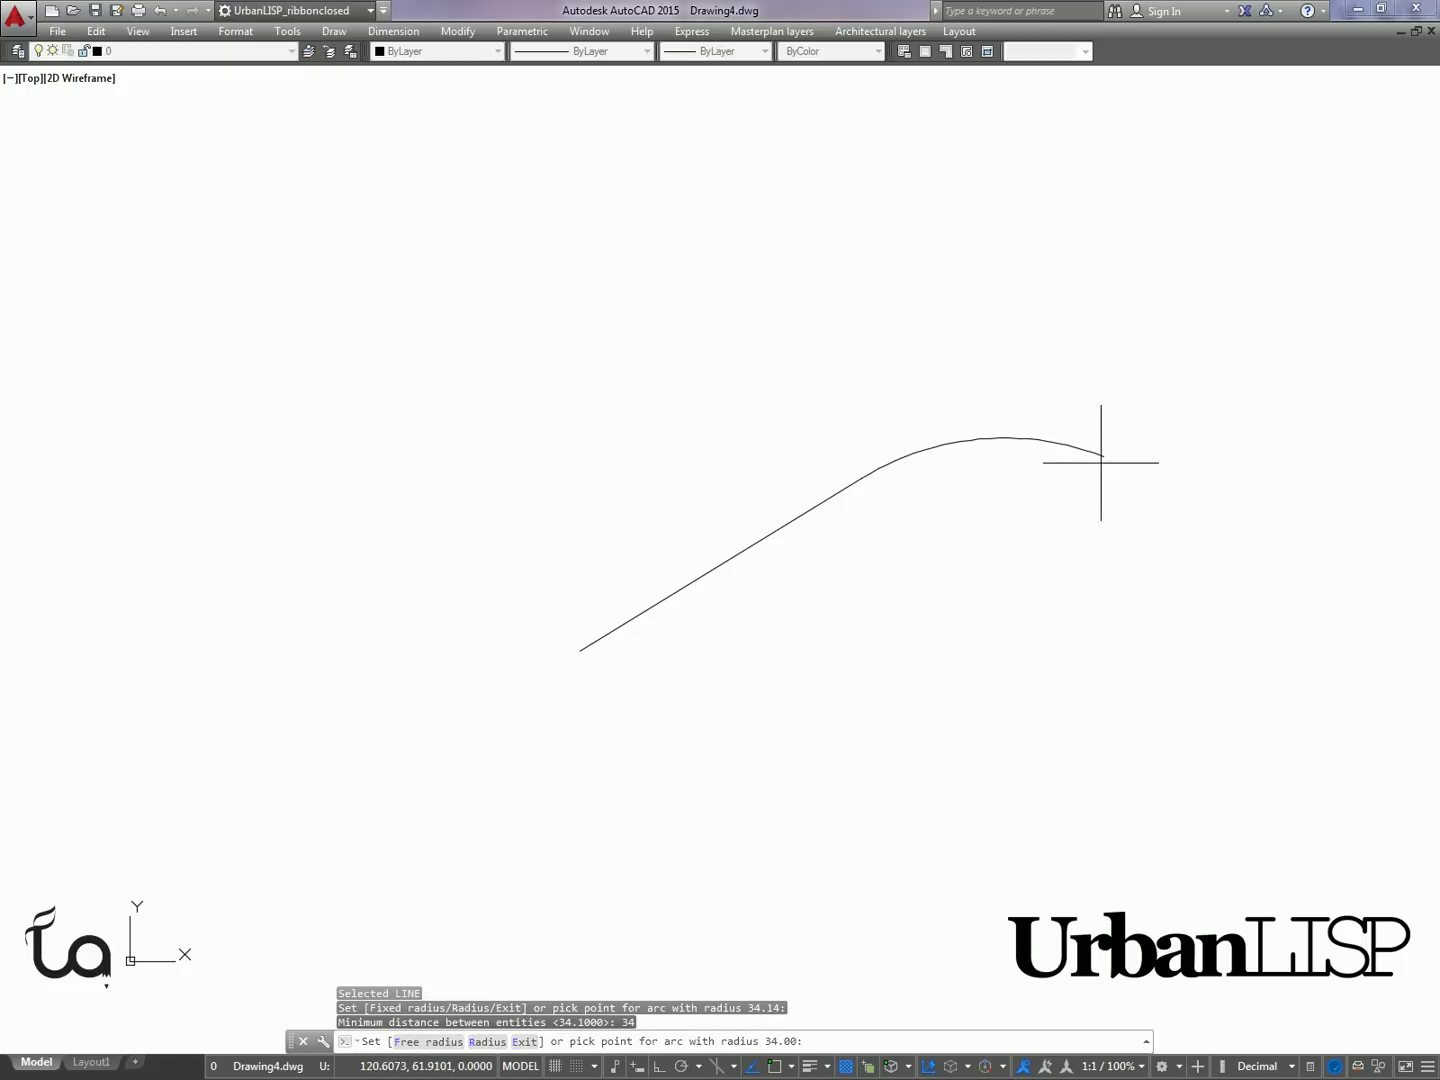
left_click(1156, 534)
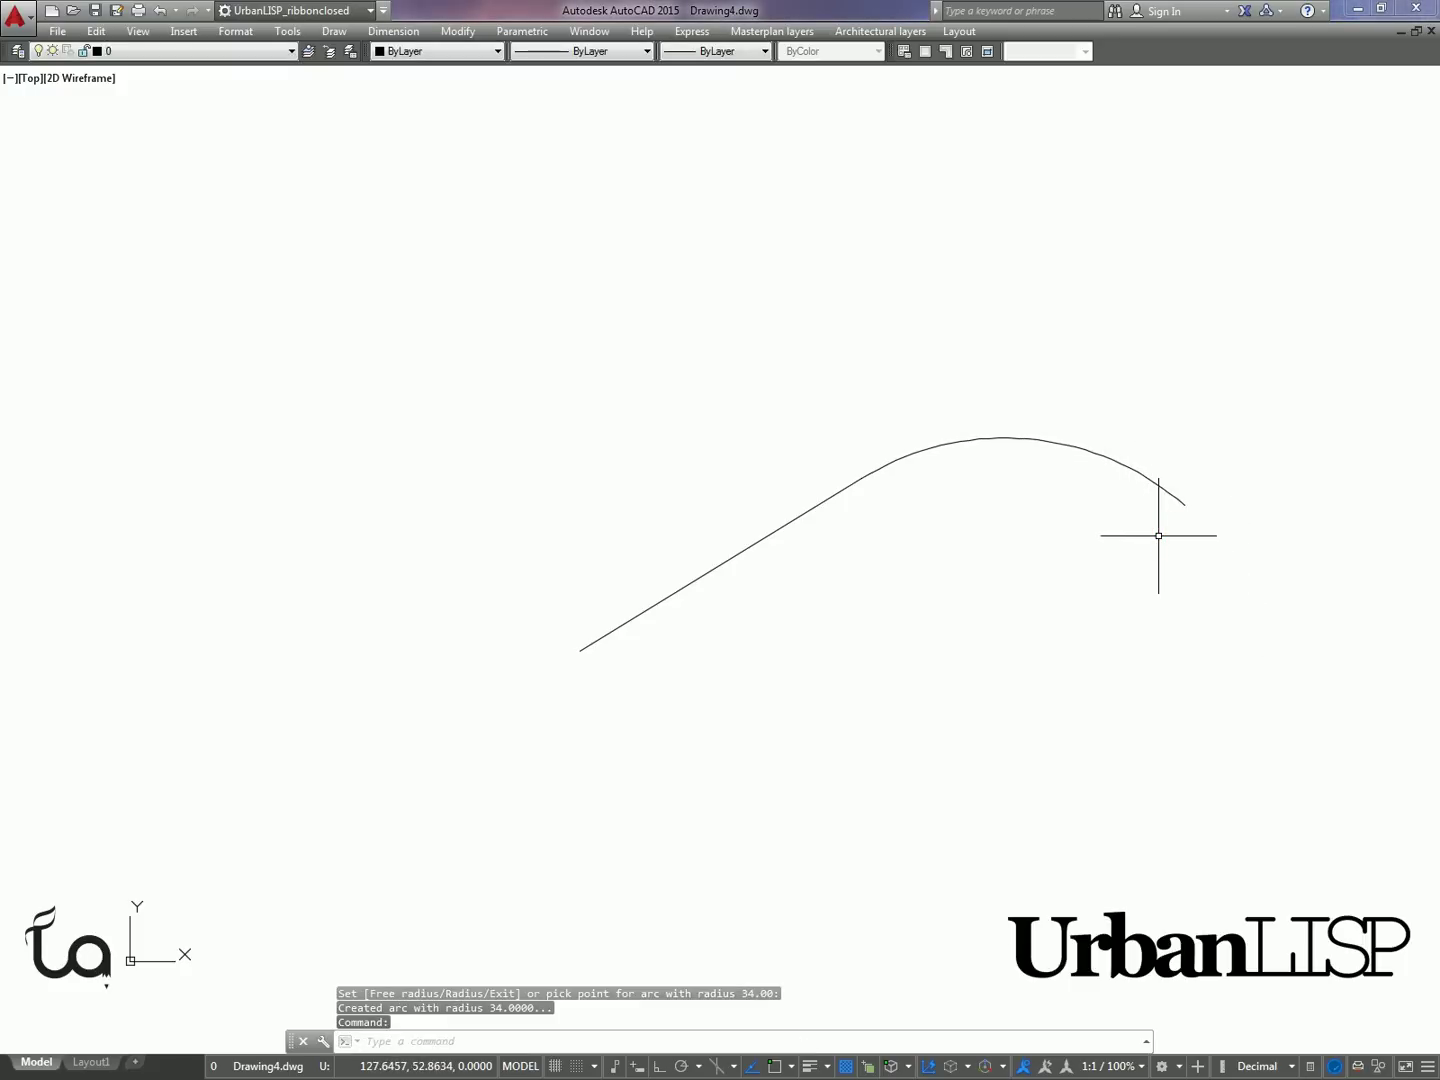
- Add a fixed radius-30 tangent arc (TAL) to the sloping line's lower left end
type("t")
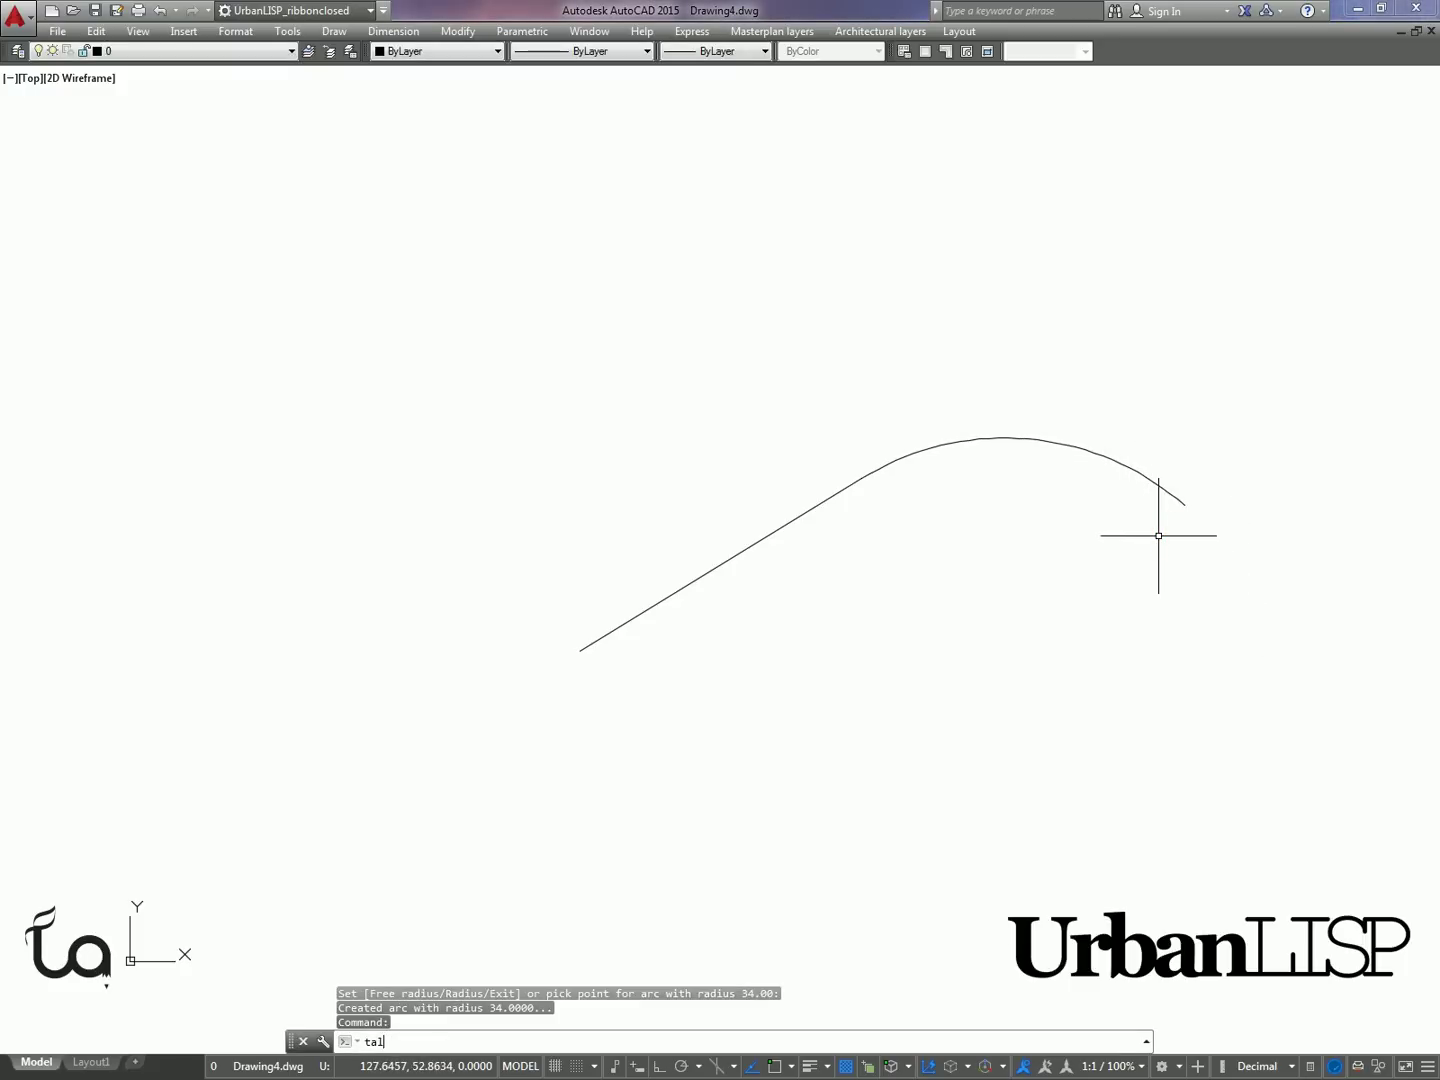
type("al")
key("Return")
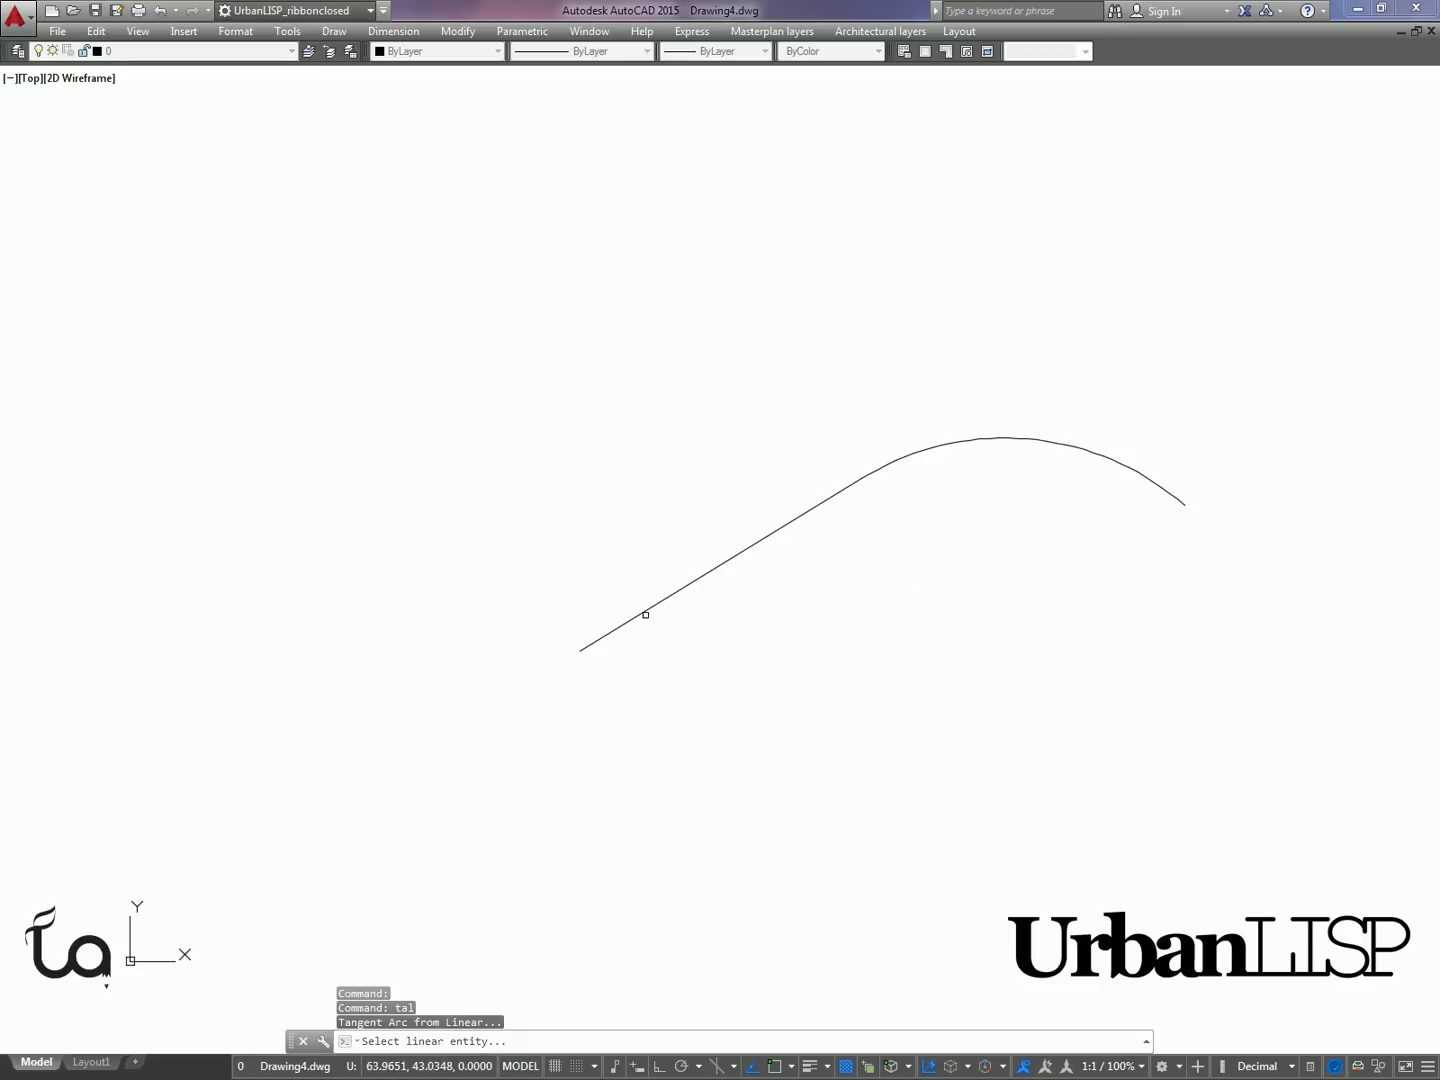
left_click(645, 615)
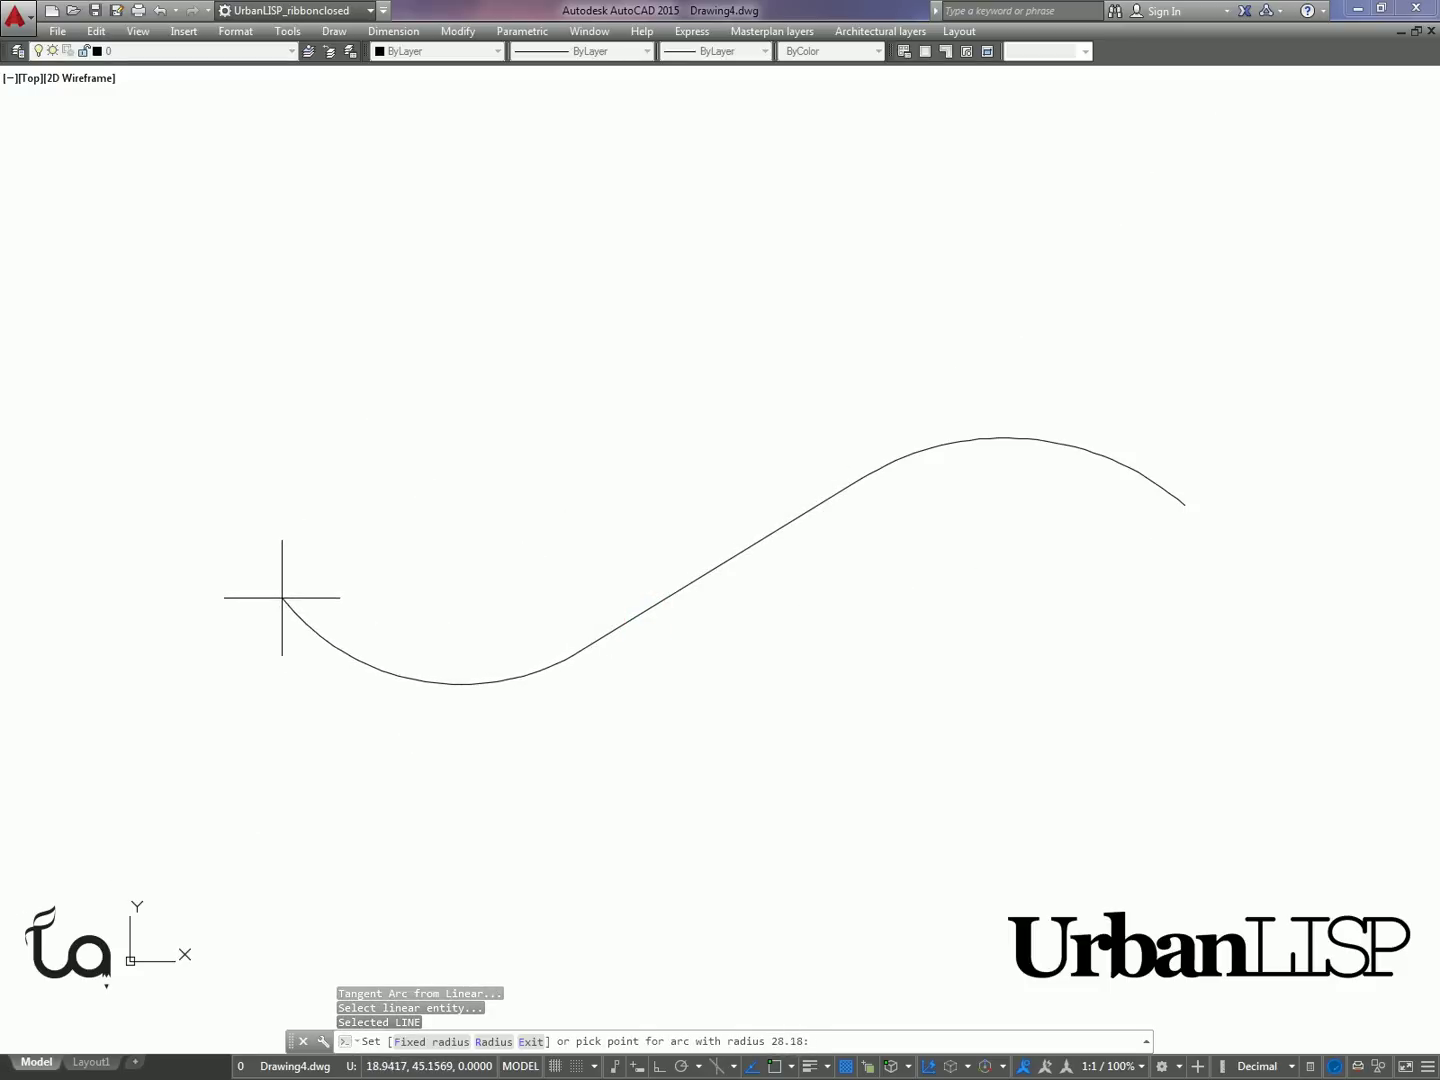
type("f3")
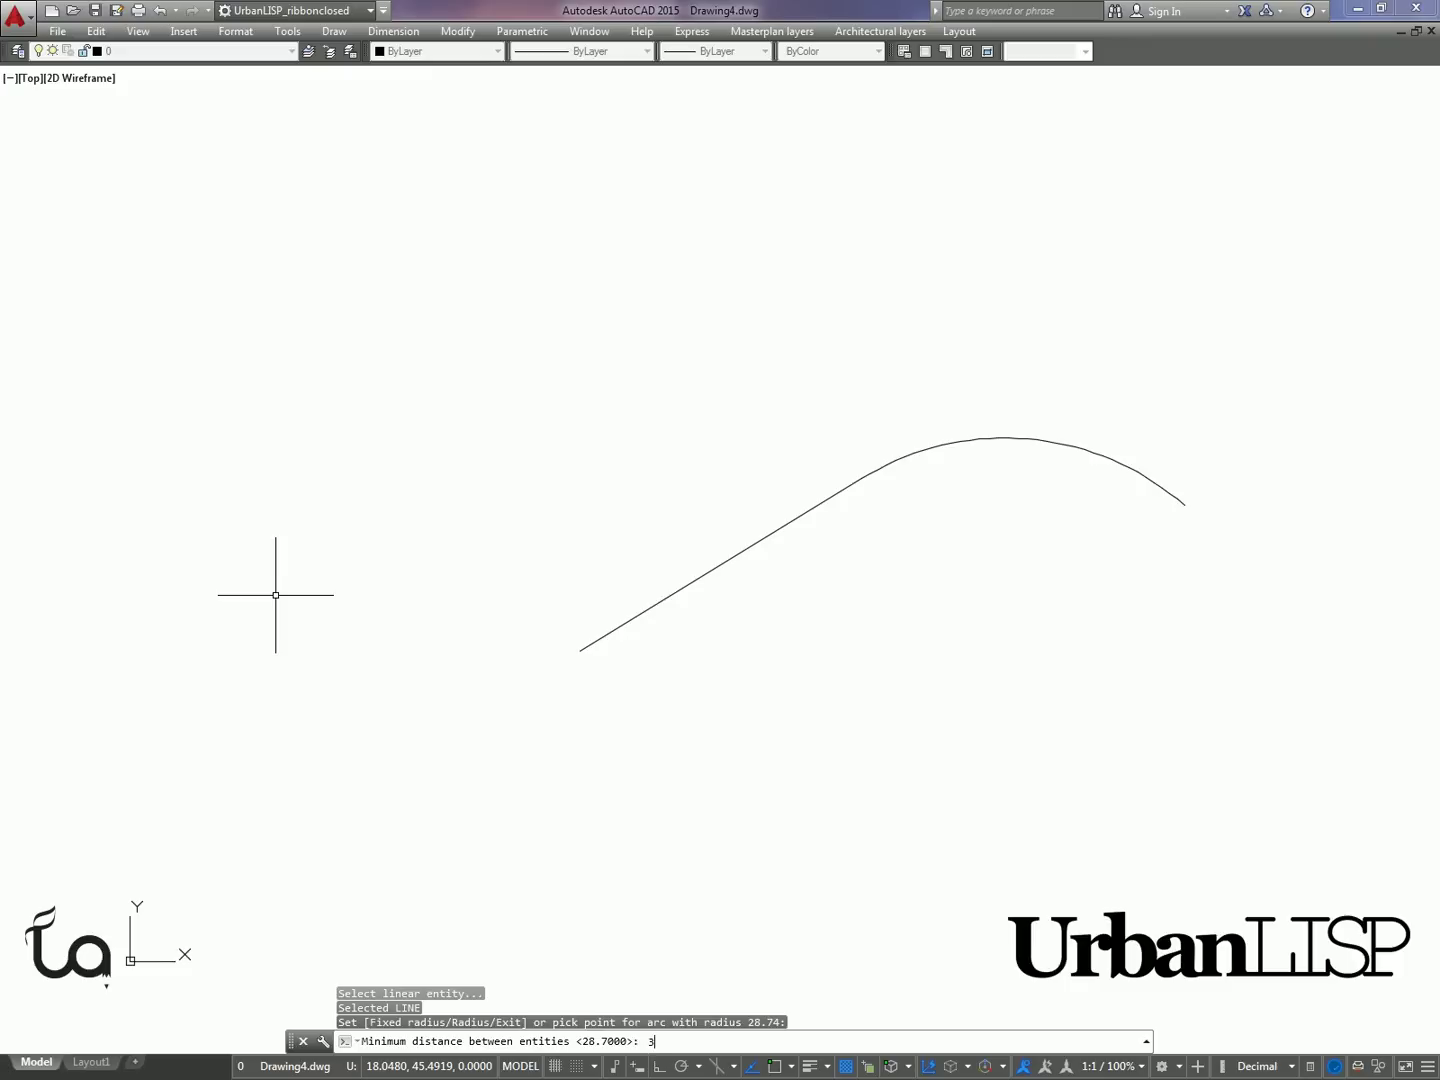
type("0")
key("Return")
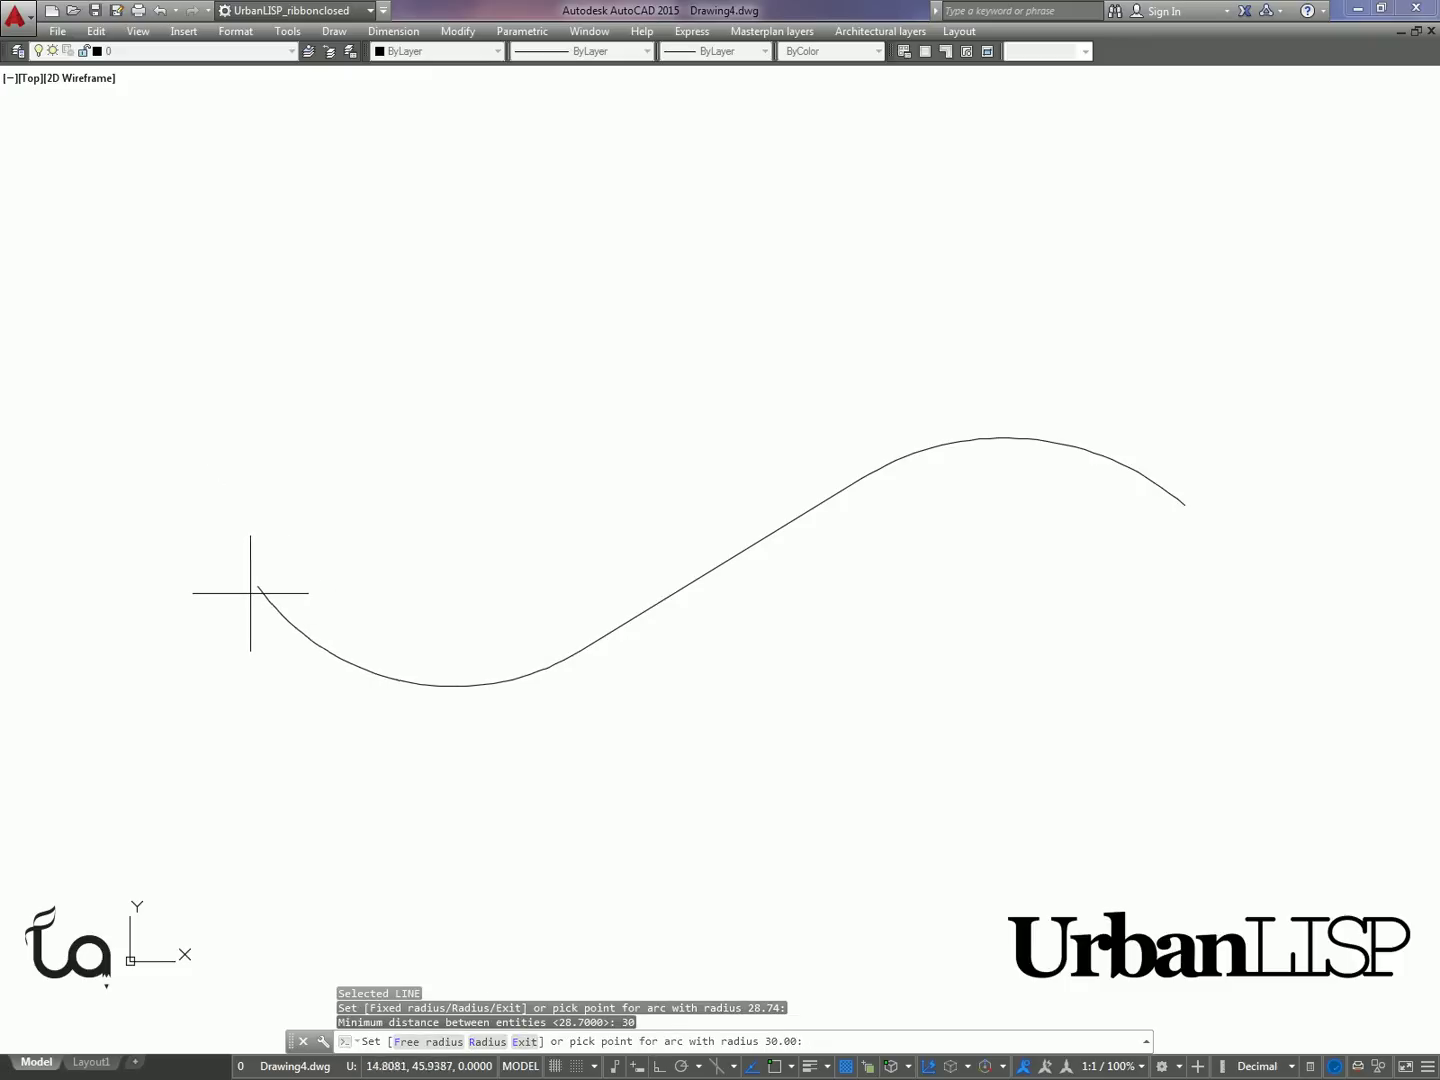
left_click(233, 554)
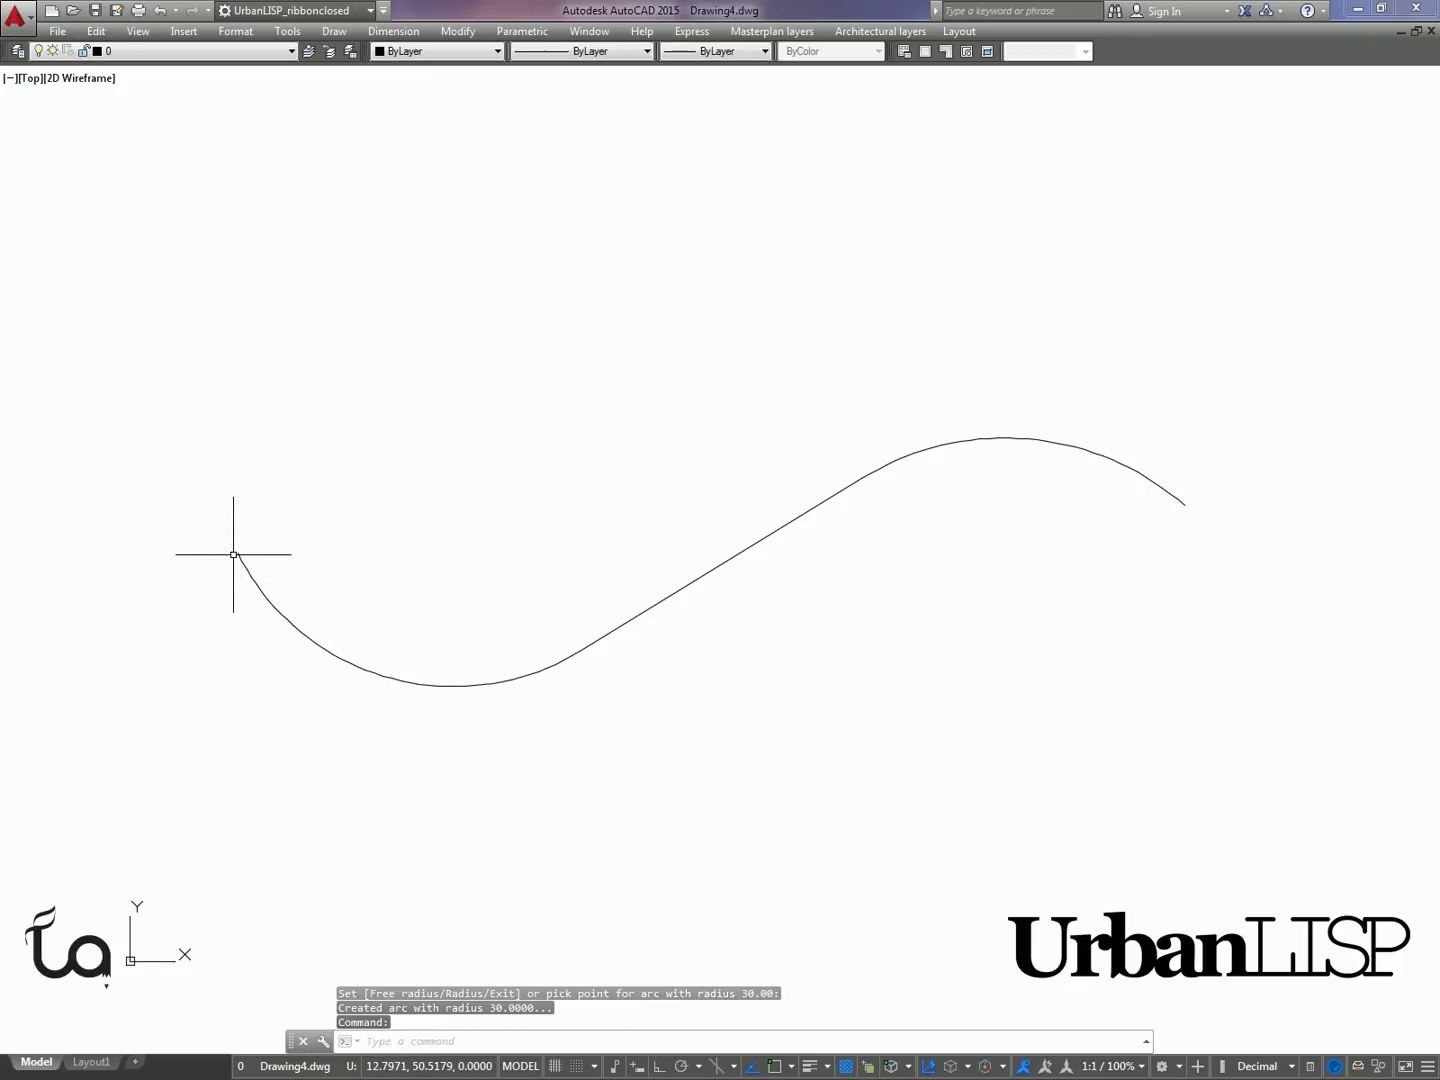
- Continue from the new arc's end with a radius-15 tangent arc curling upward
type("tal")
key("Return")
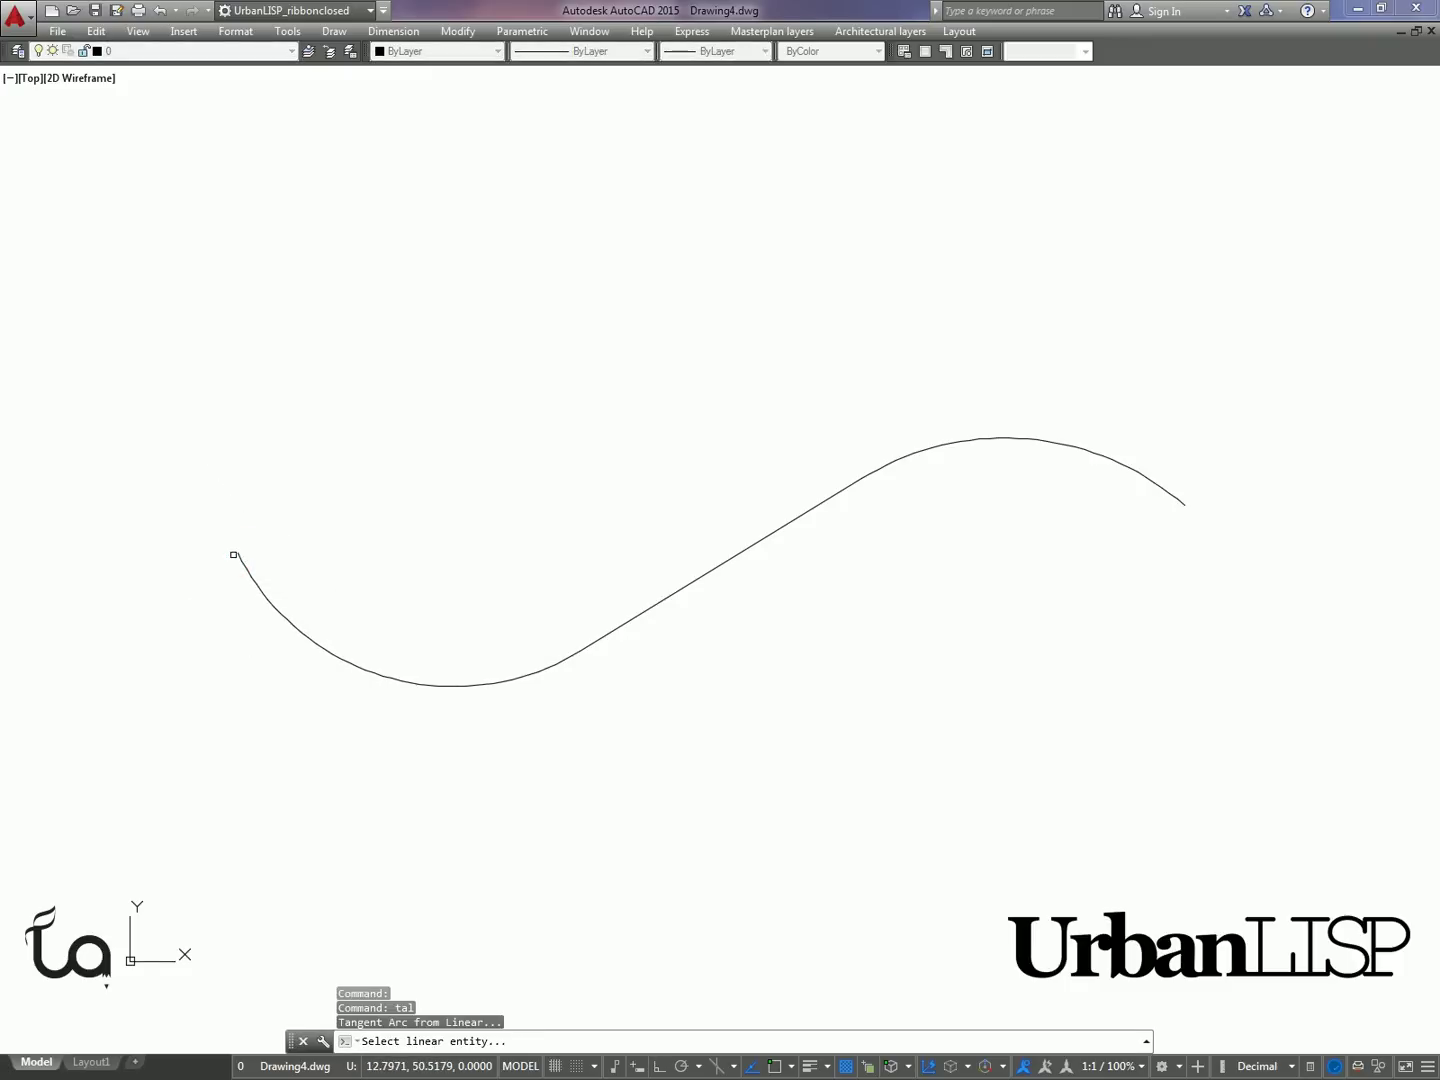
left_click(235, 553)
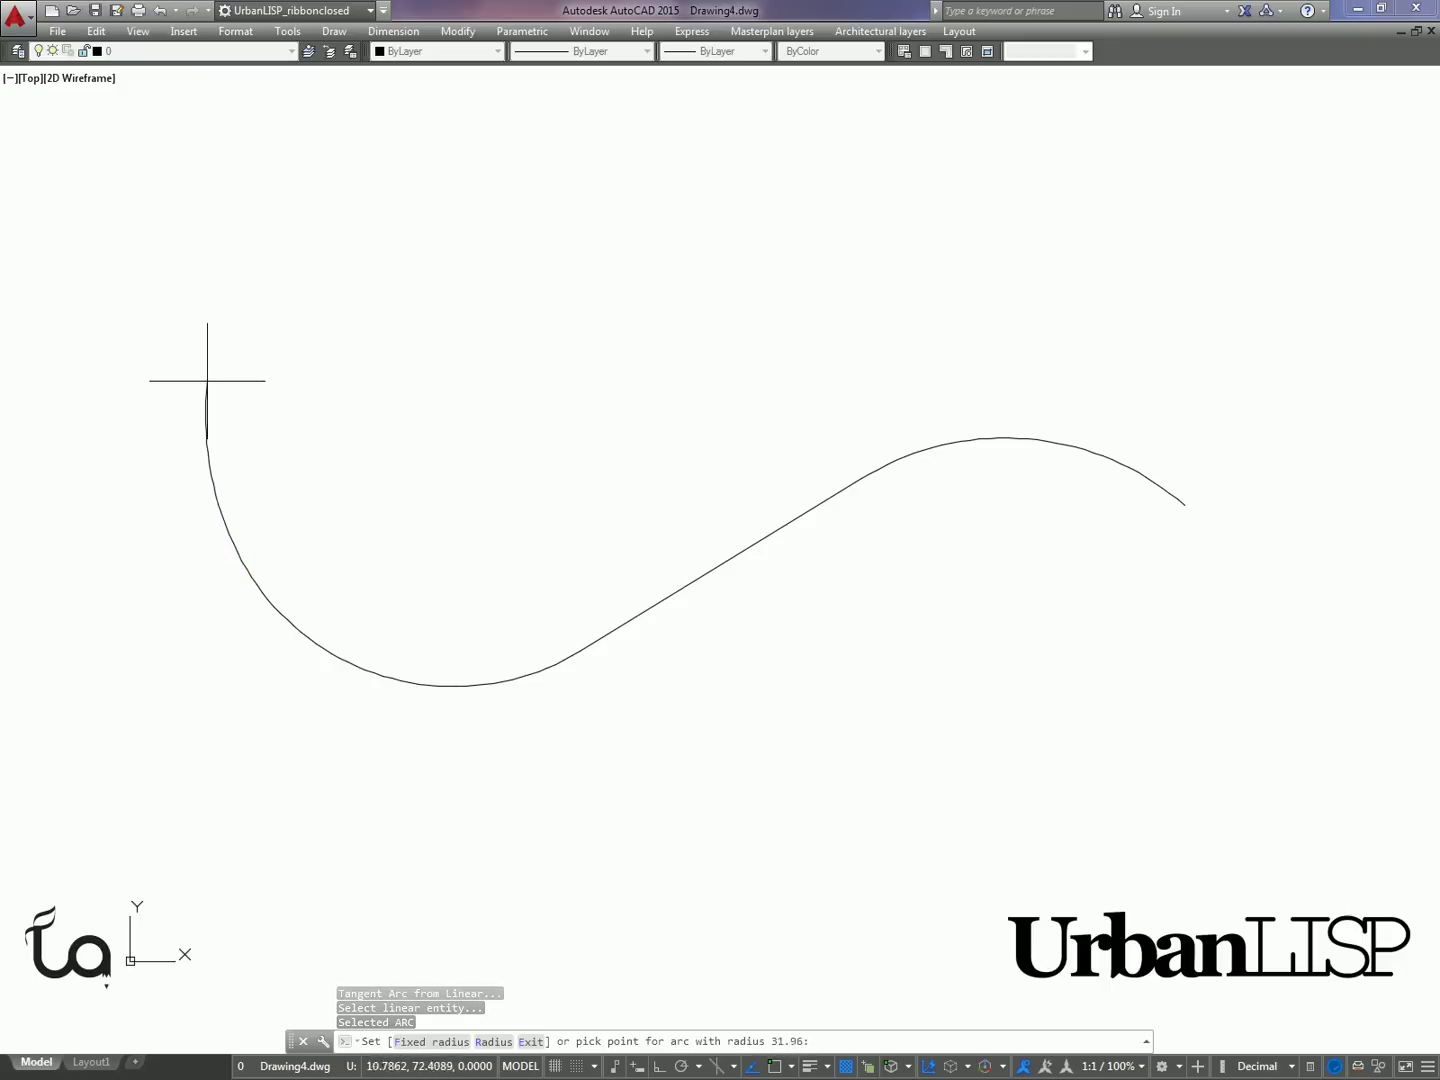
left_click(384, 375)
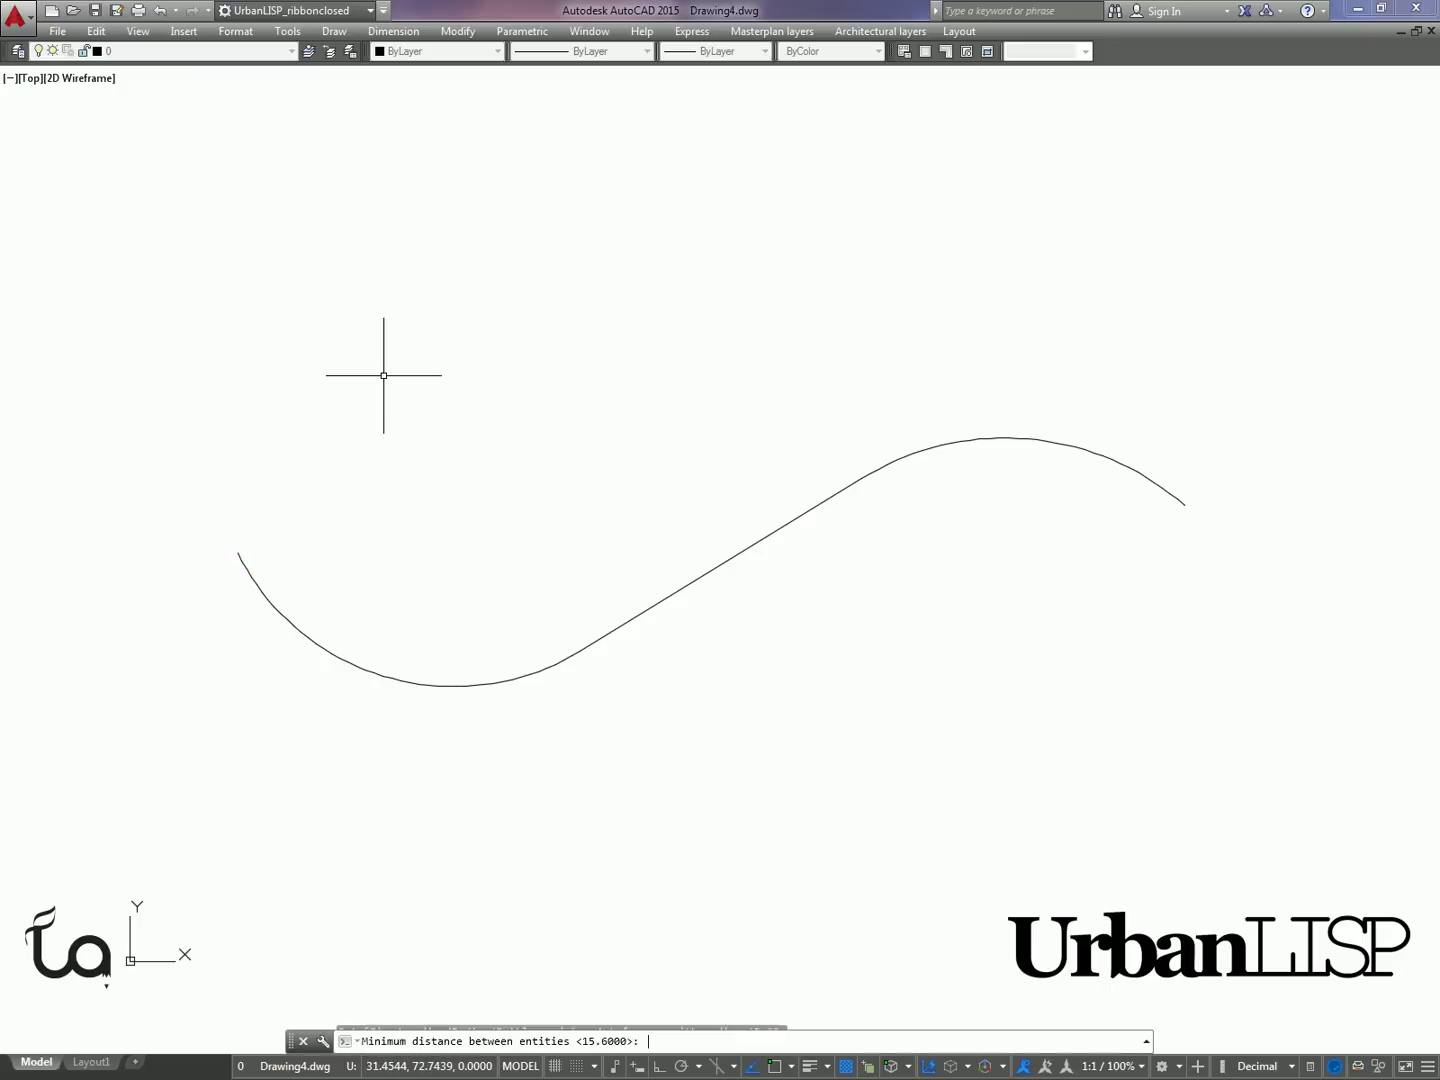
type("15")
key("Return")
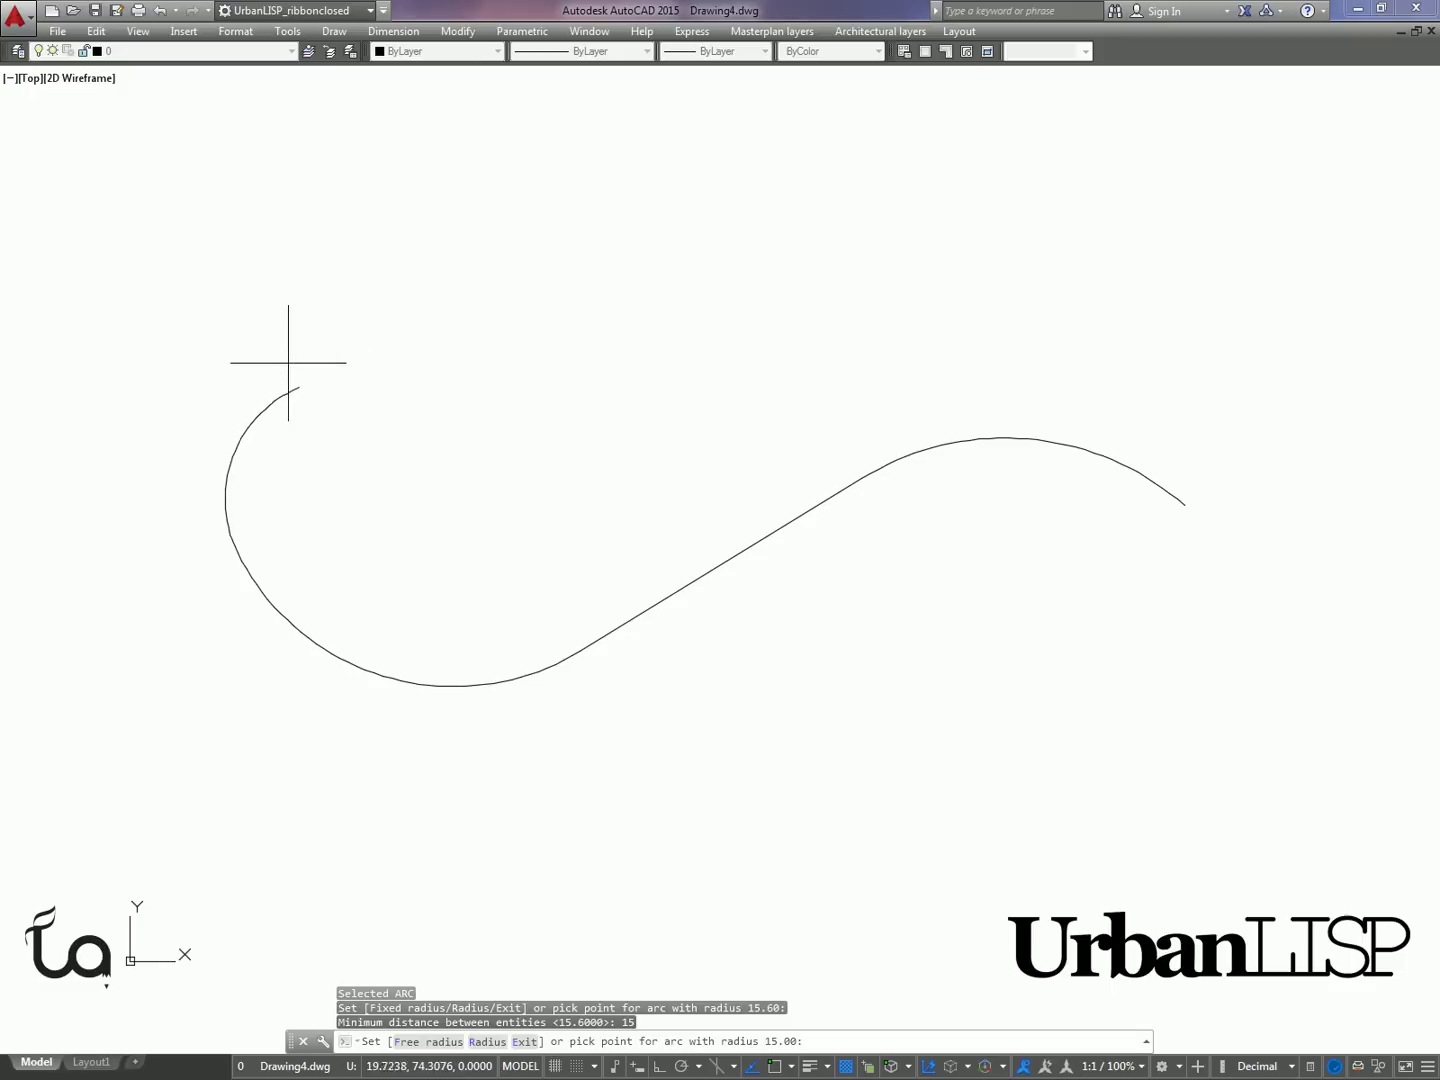
left_click(384, 352)
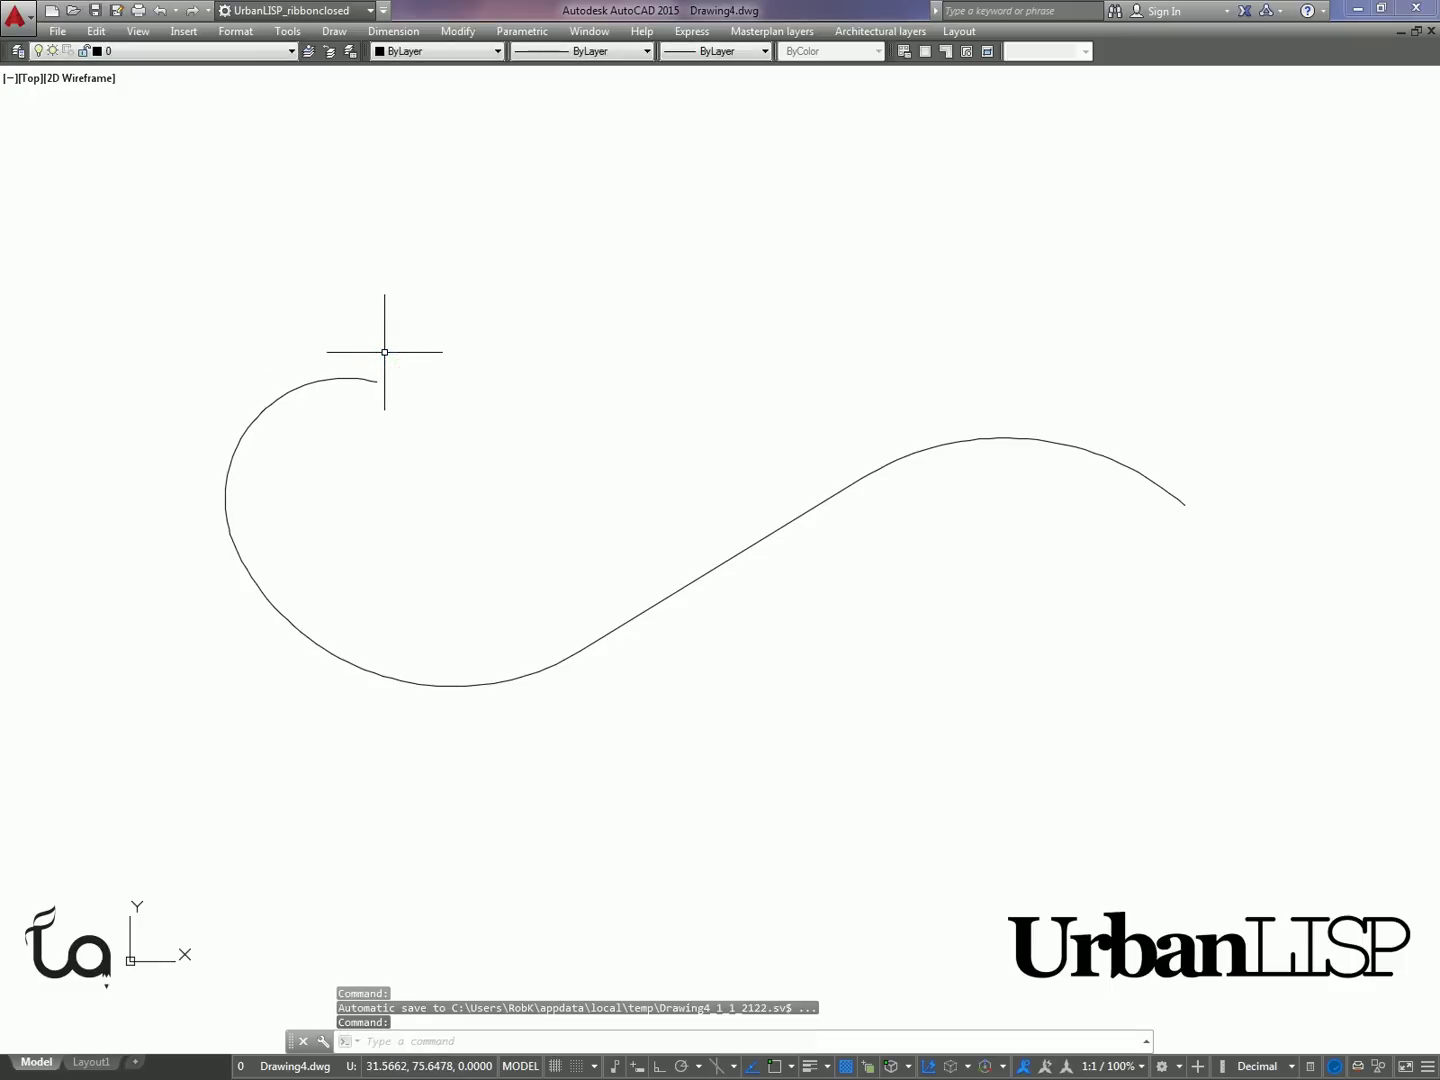
- Select the left, right and bottom arcs to check their tangency, then clear the selection
left_click(354, 377)
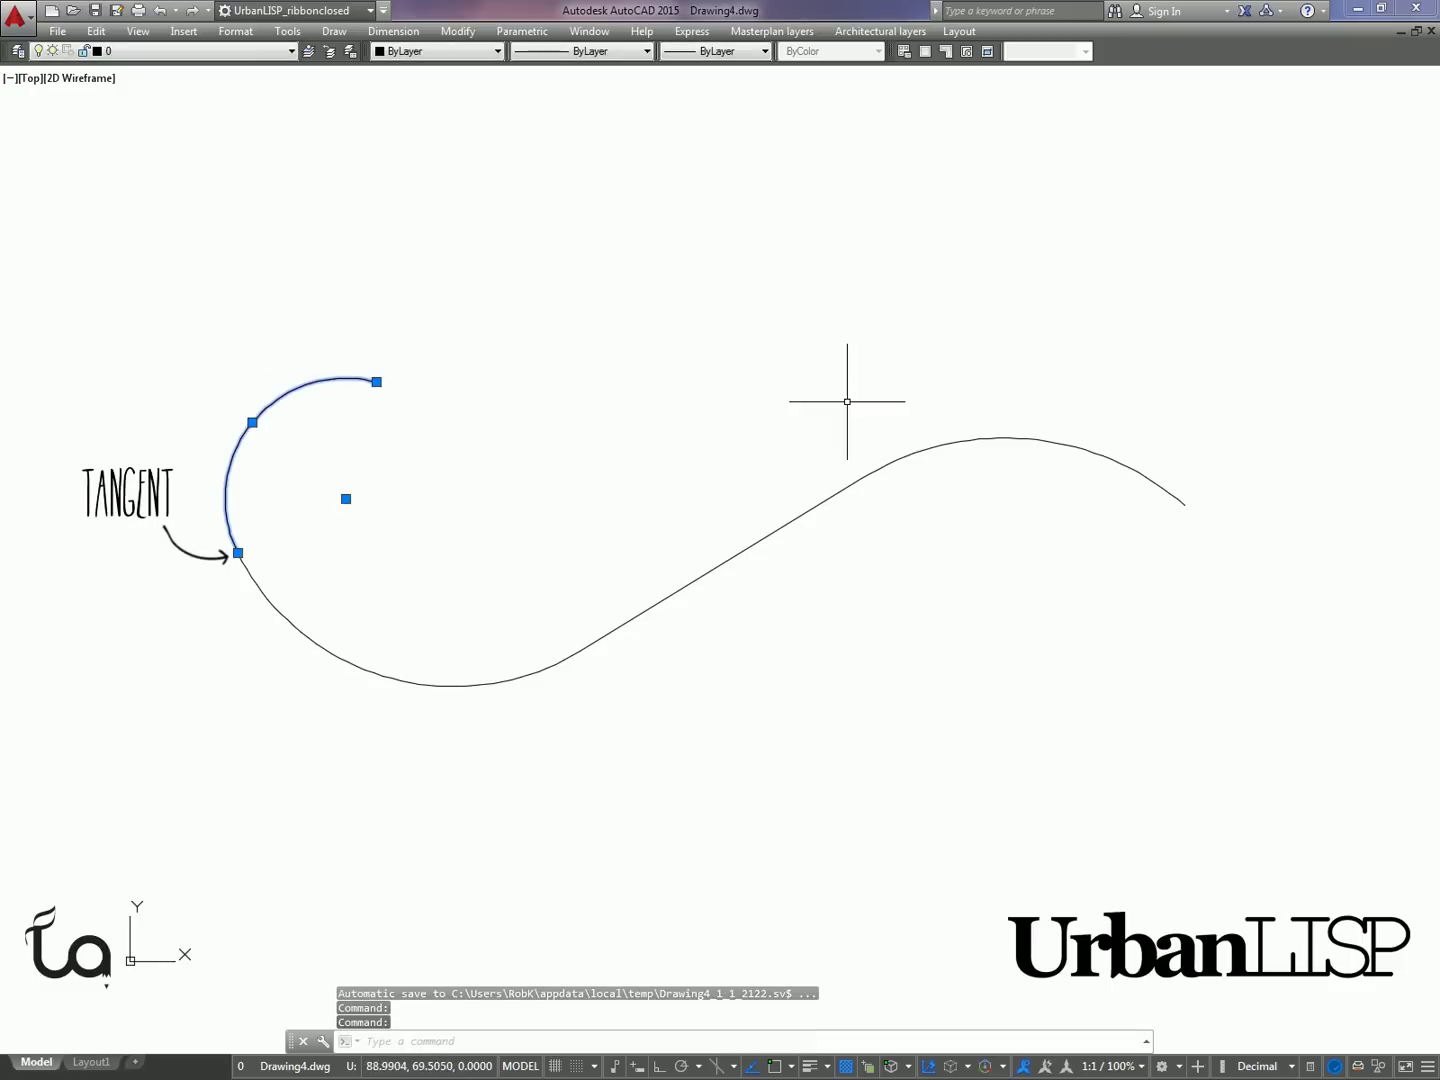
left_click(949, 440)
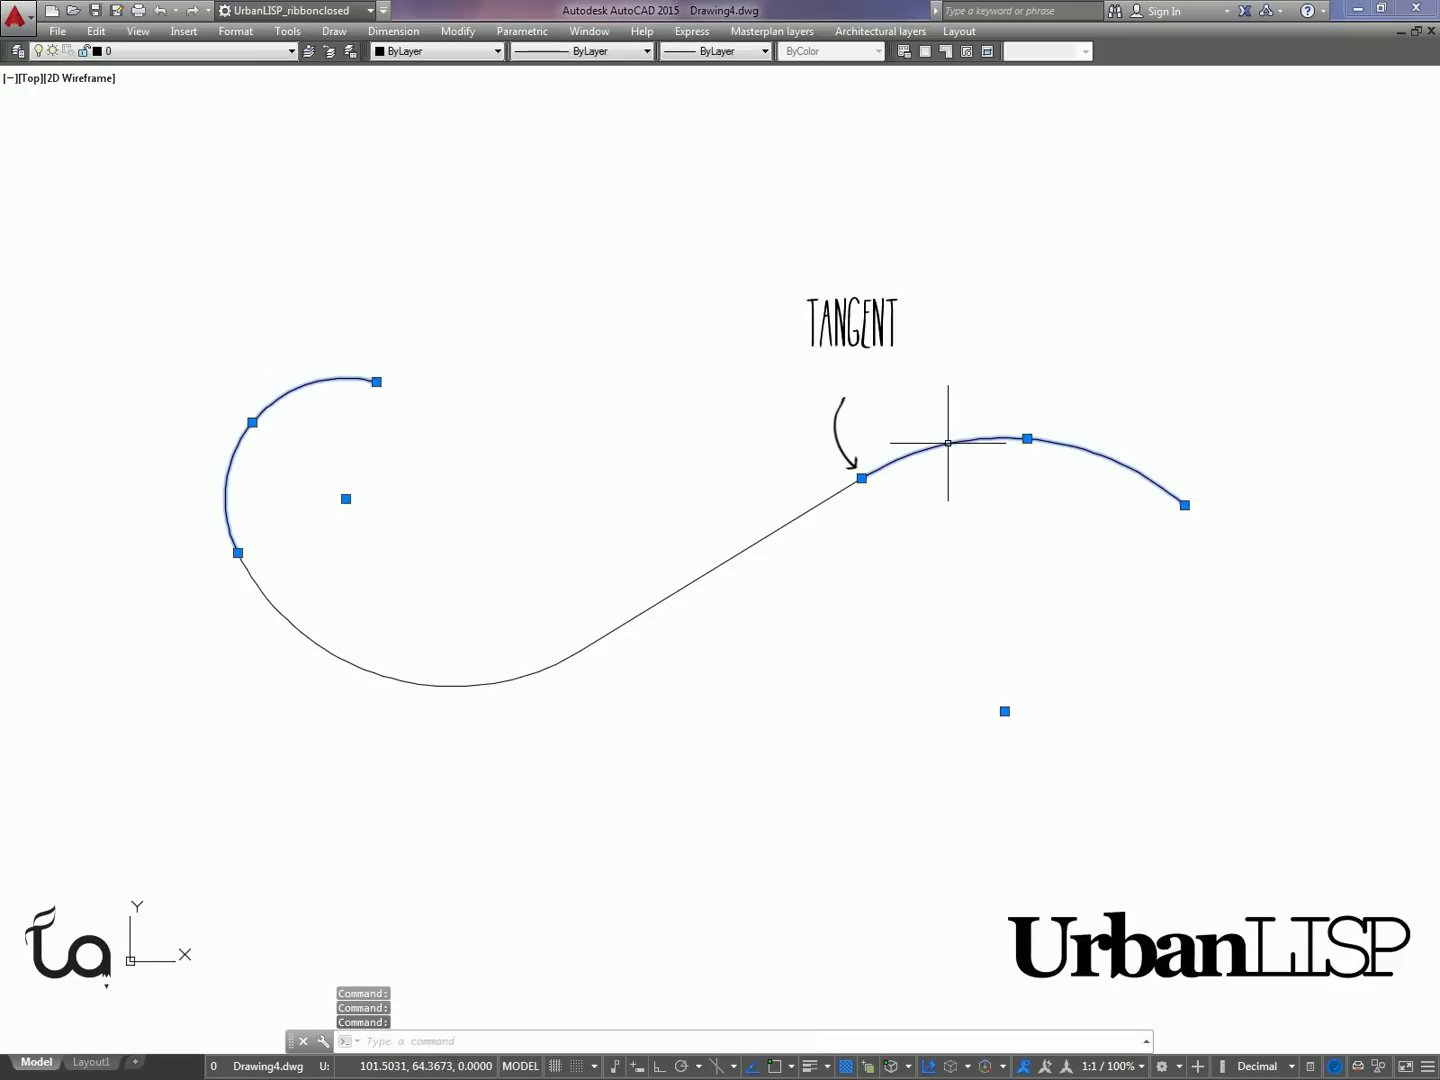
left_click(451, 676)
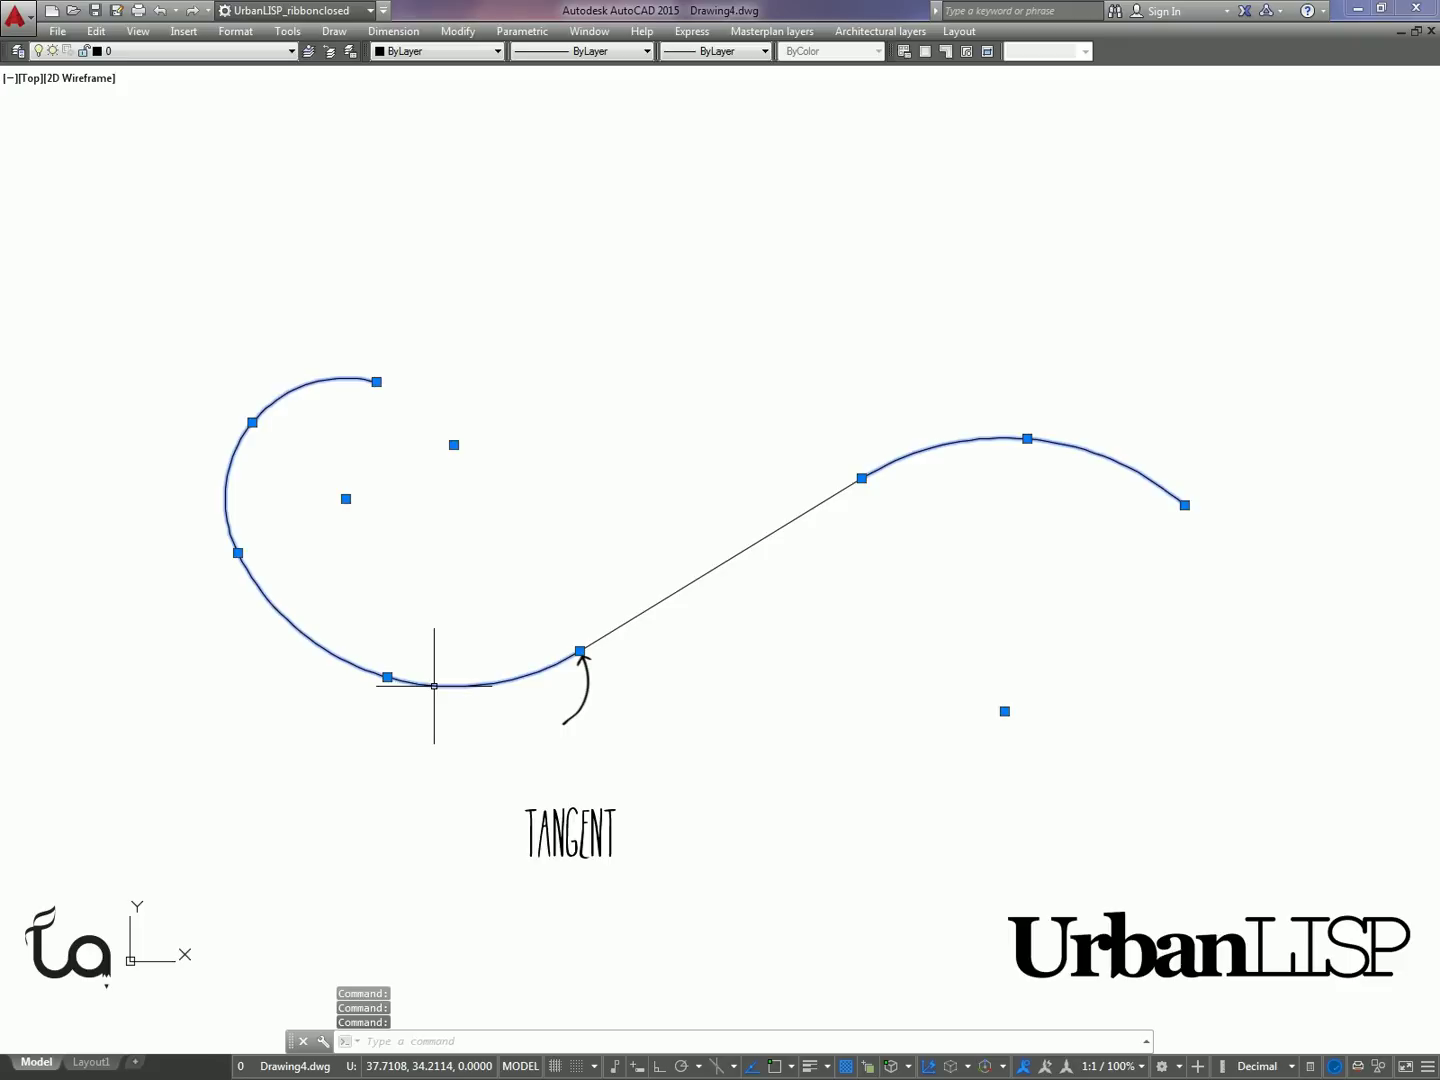
key("Escape")
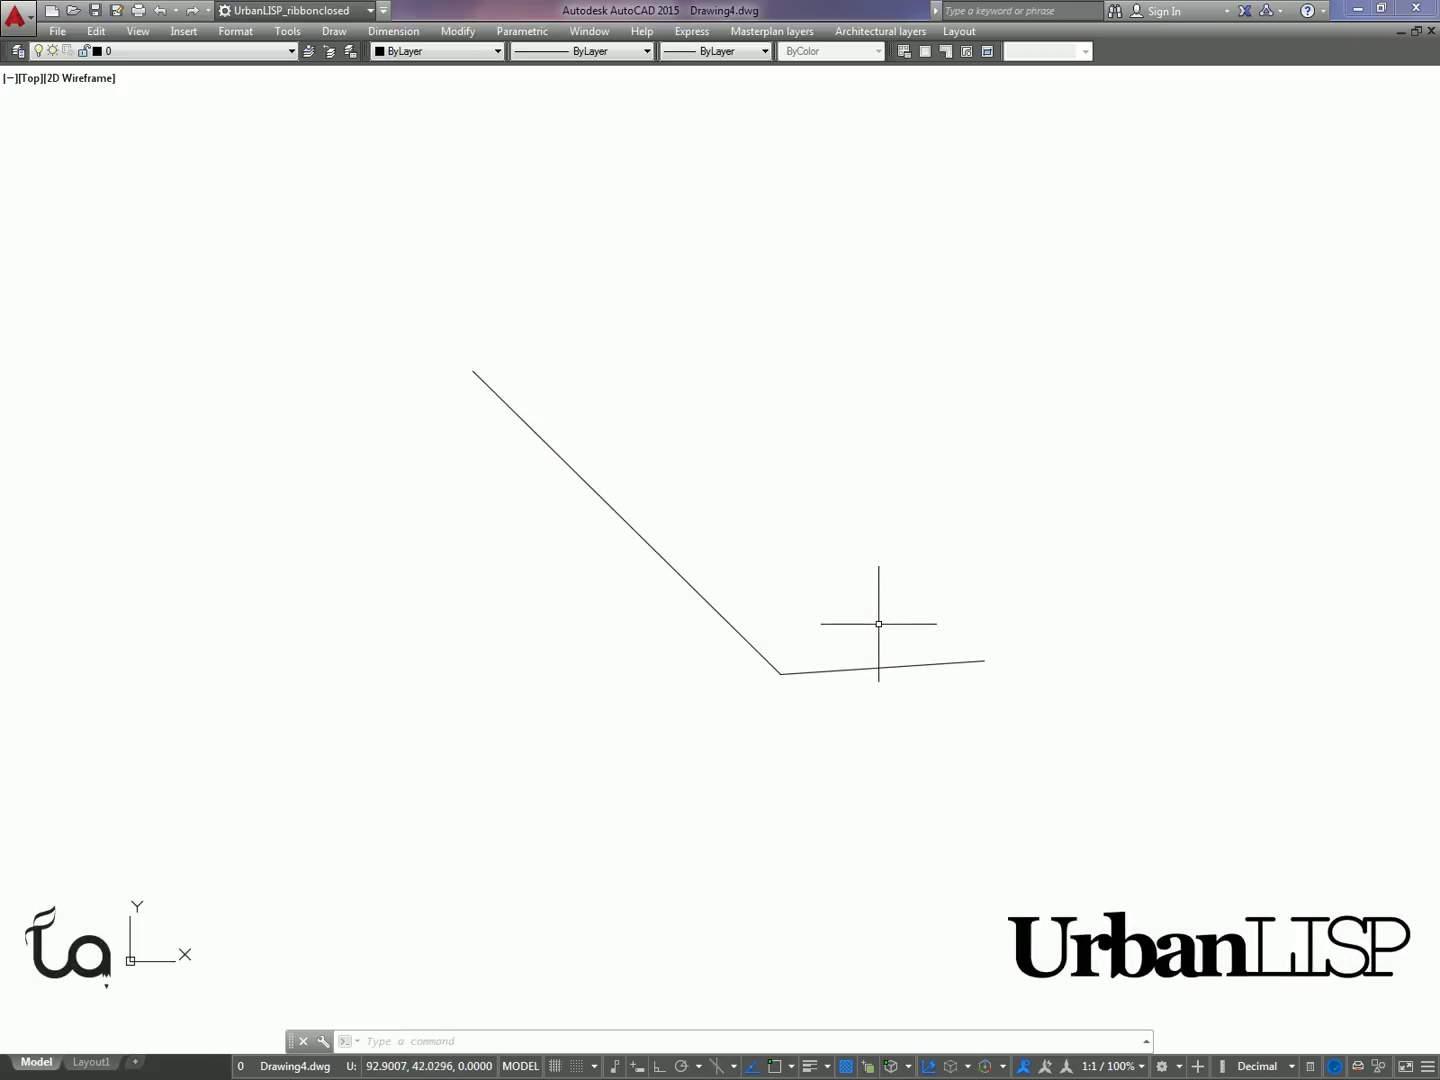
- Use TAS to add a fixed radius-21 tangent arc segment curving upward from the polyline's right end
left_click(880, 668)
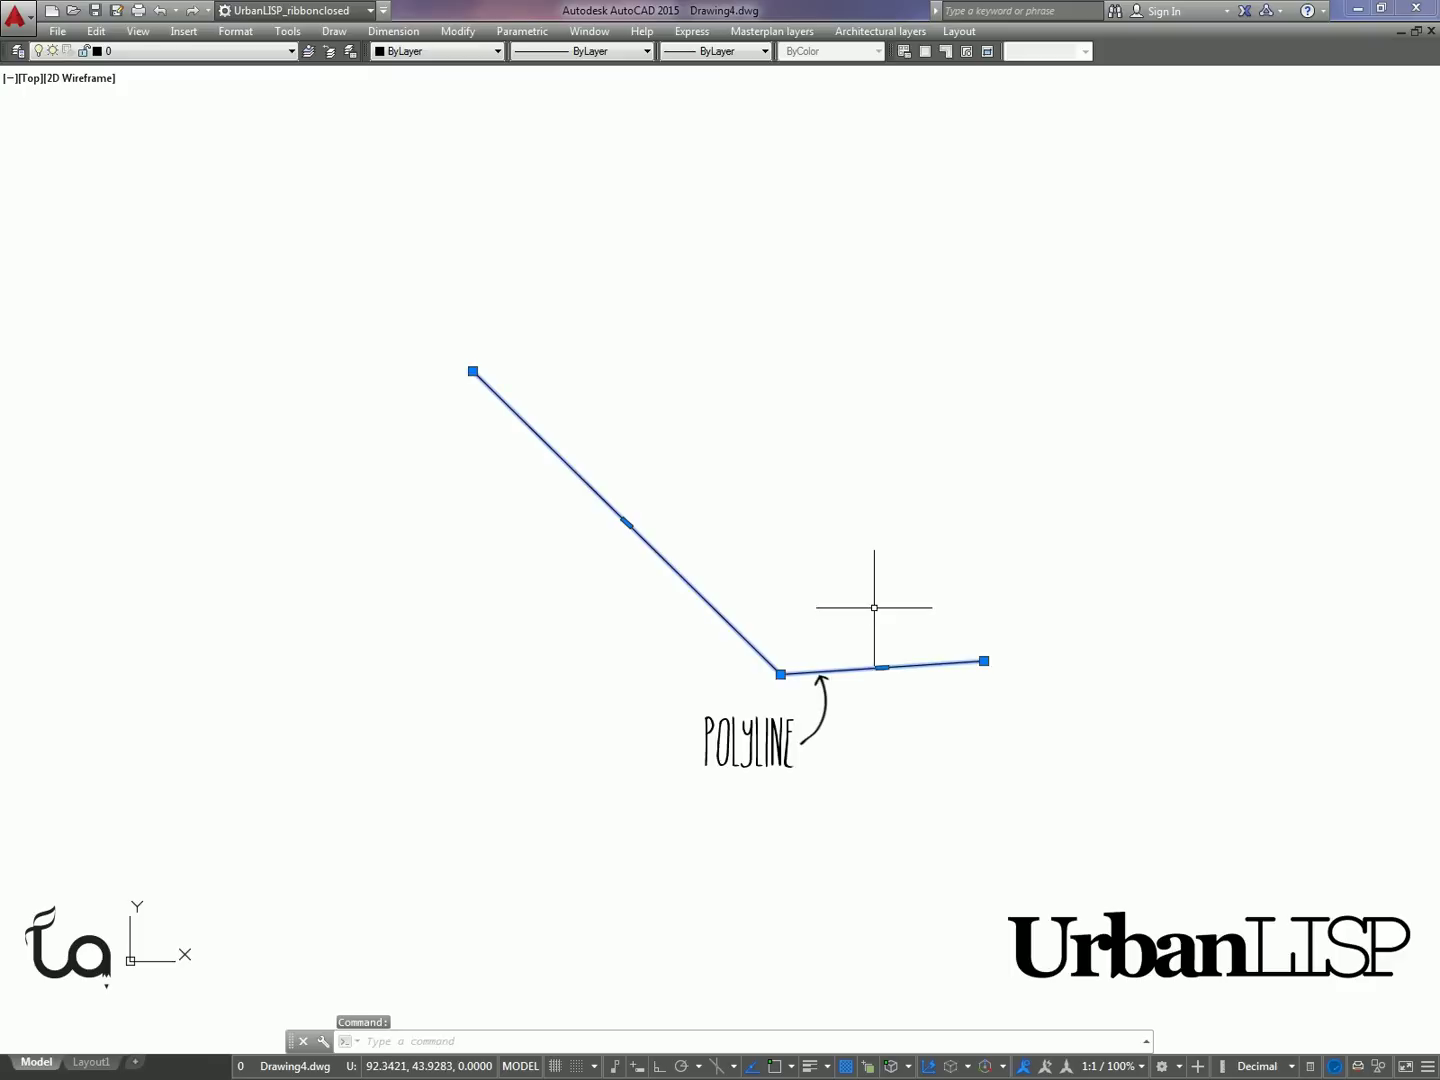
key("Escape")
type("T")
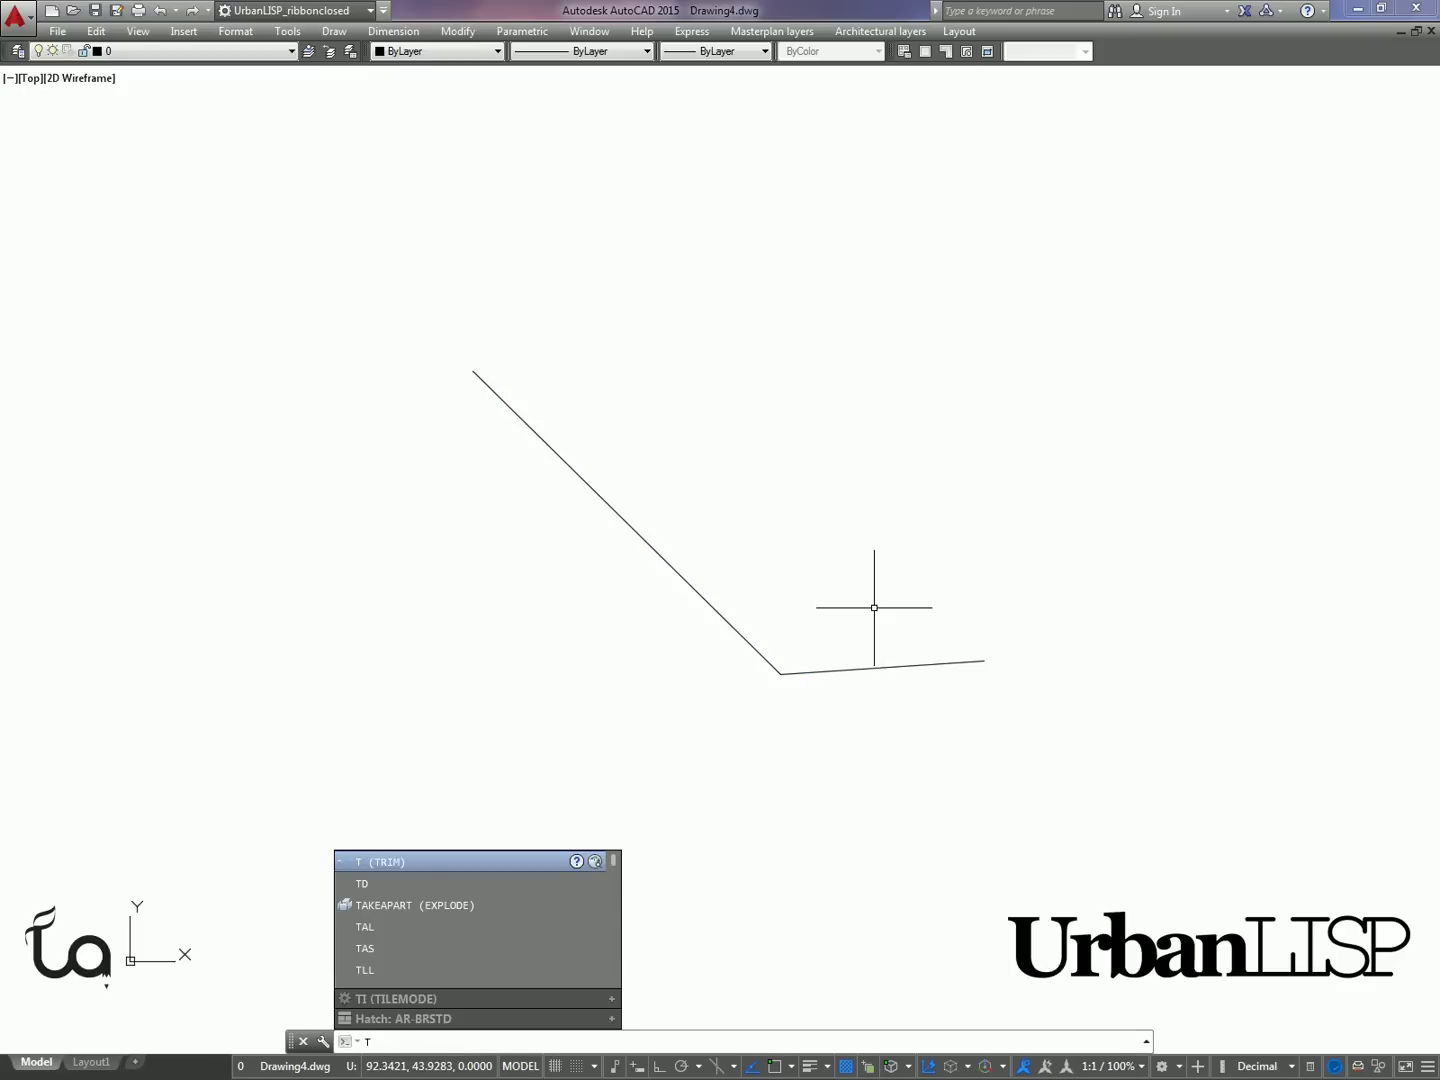
type("AS")
key("Return")
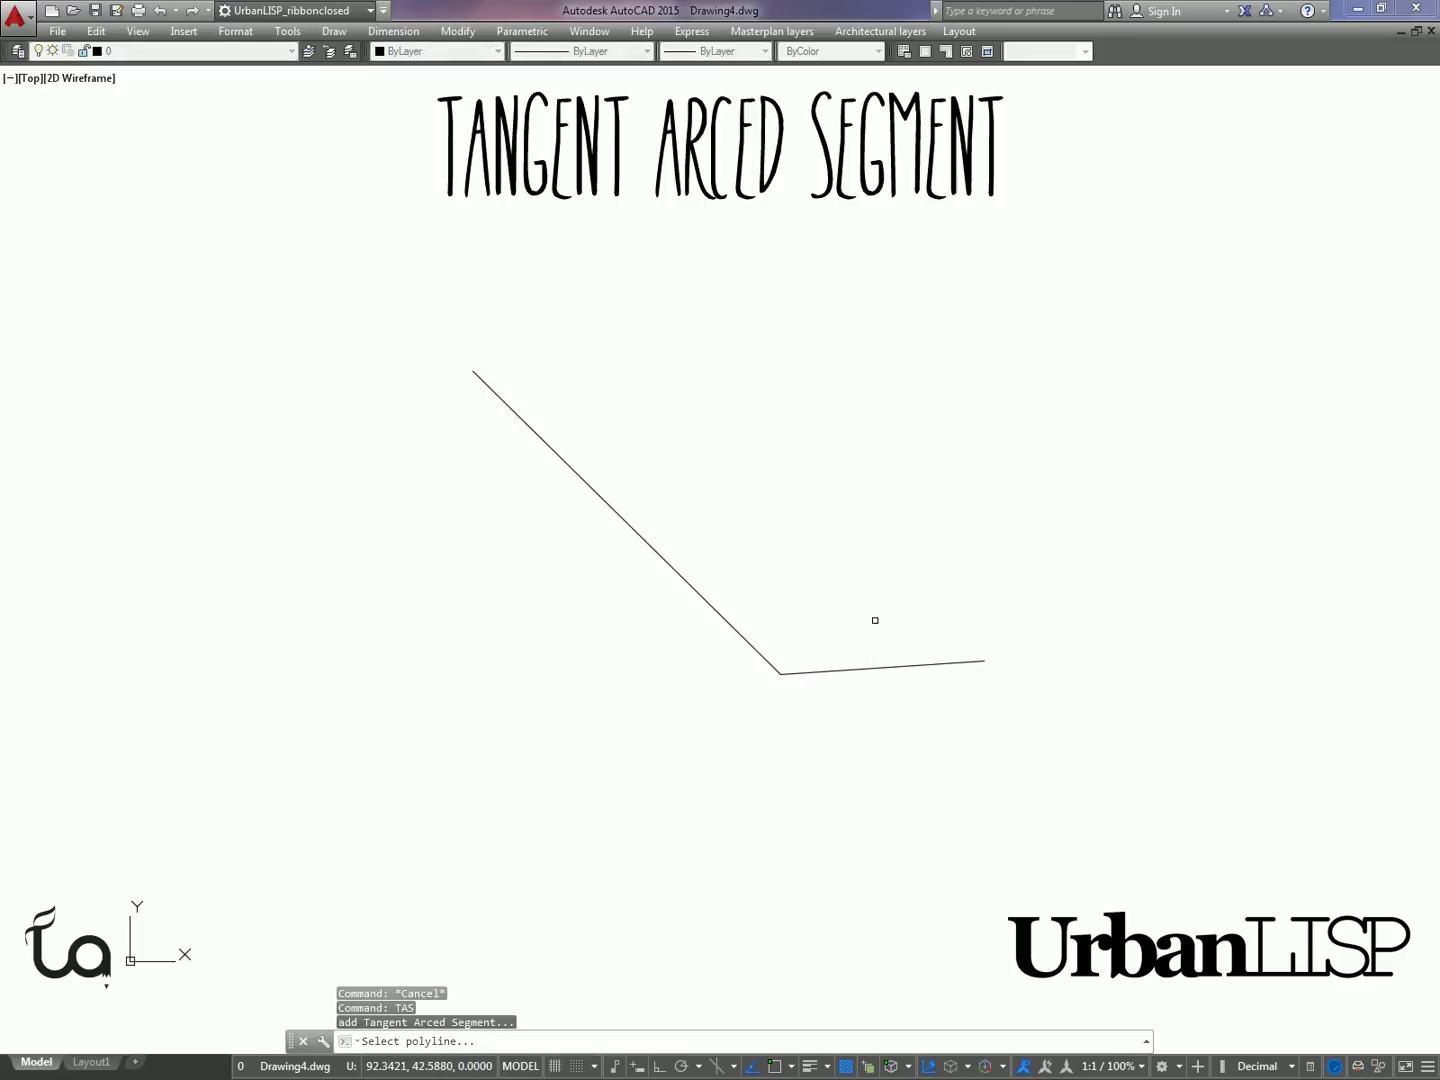
left_click(880, 666)
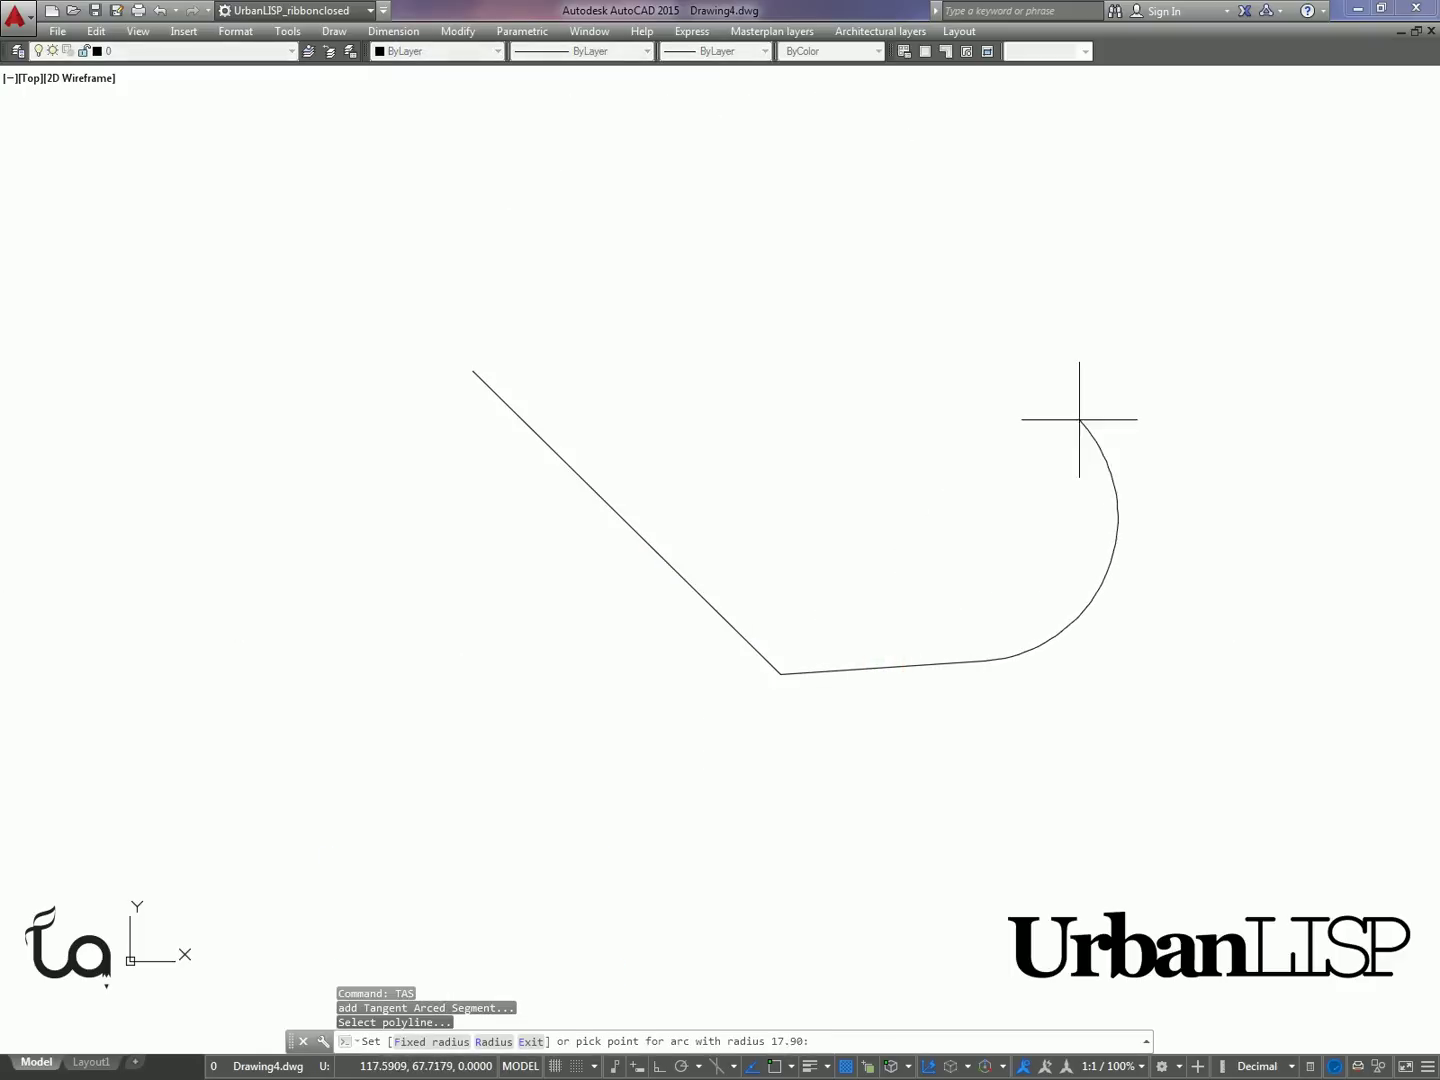
key("Return")
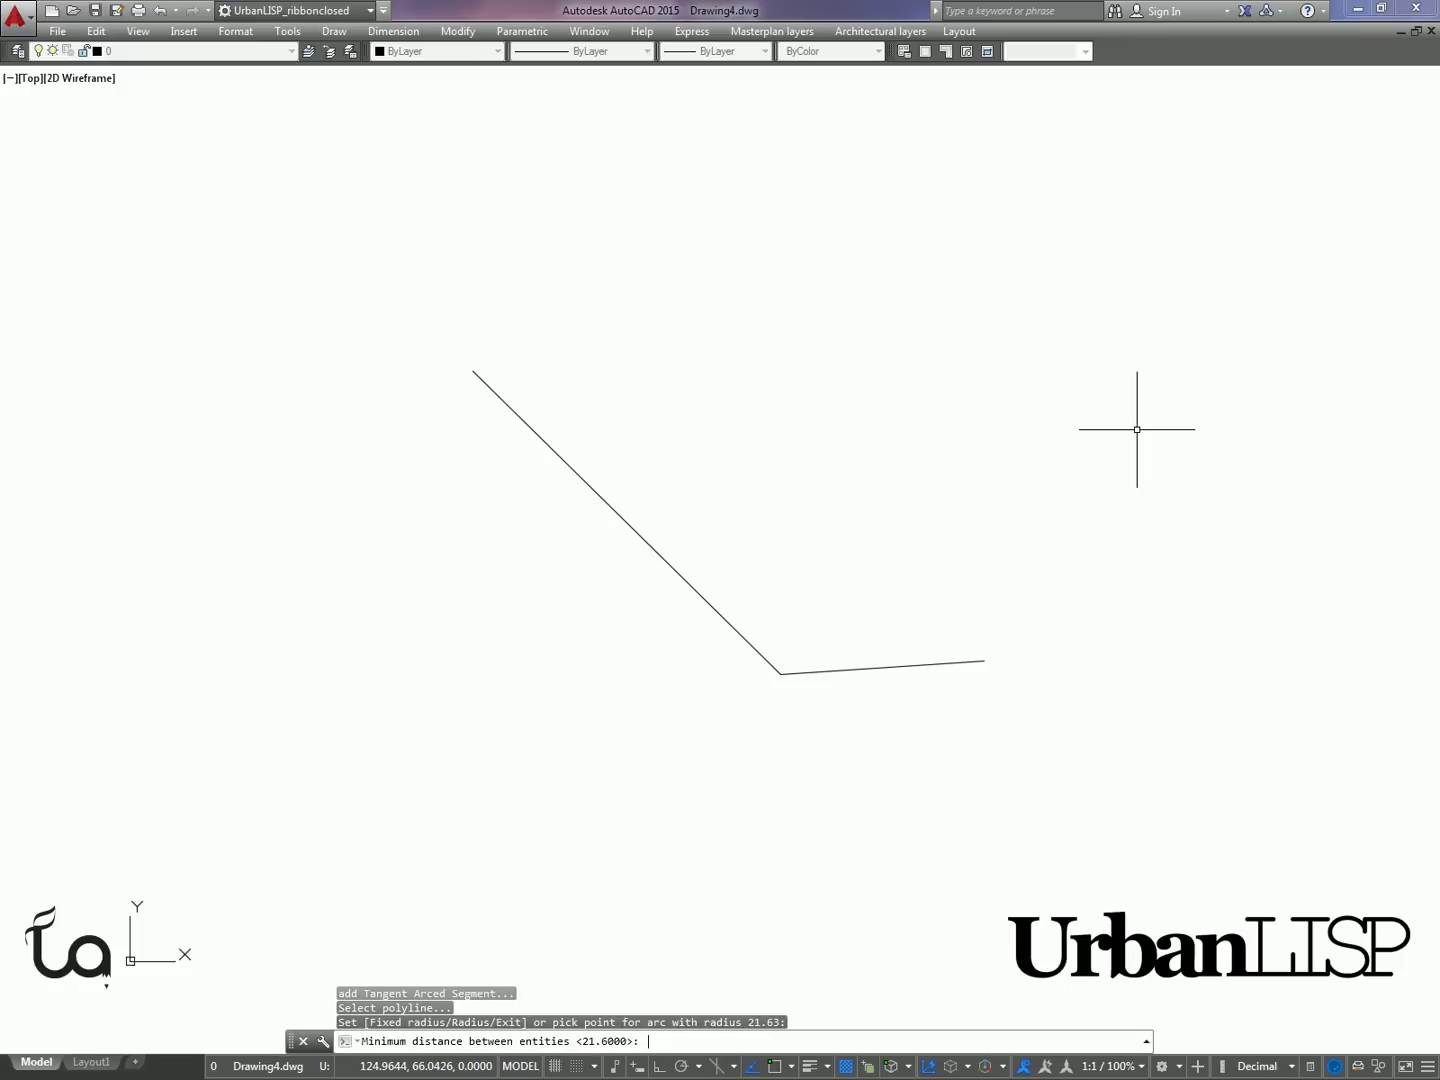
type("21")
key("Return")
left_click(1091, 383)
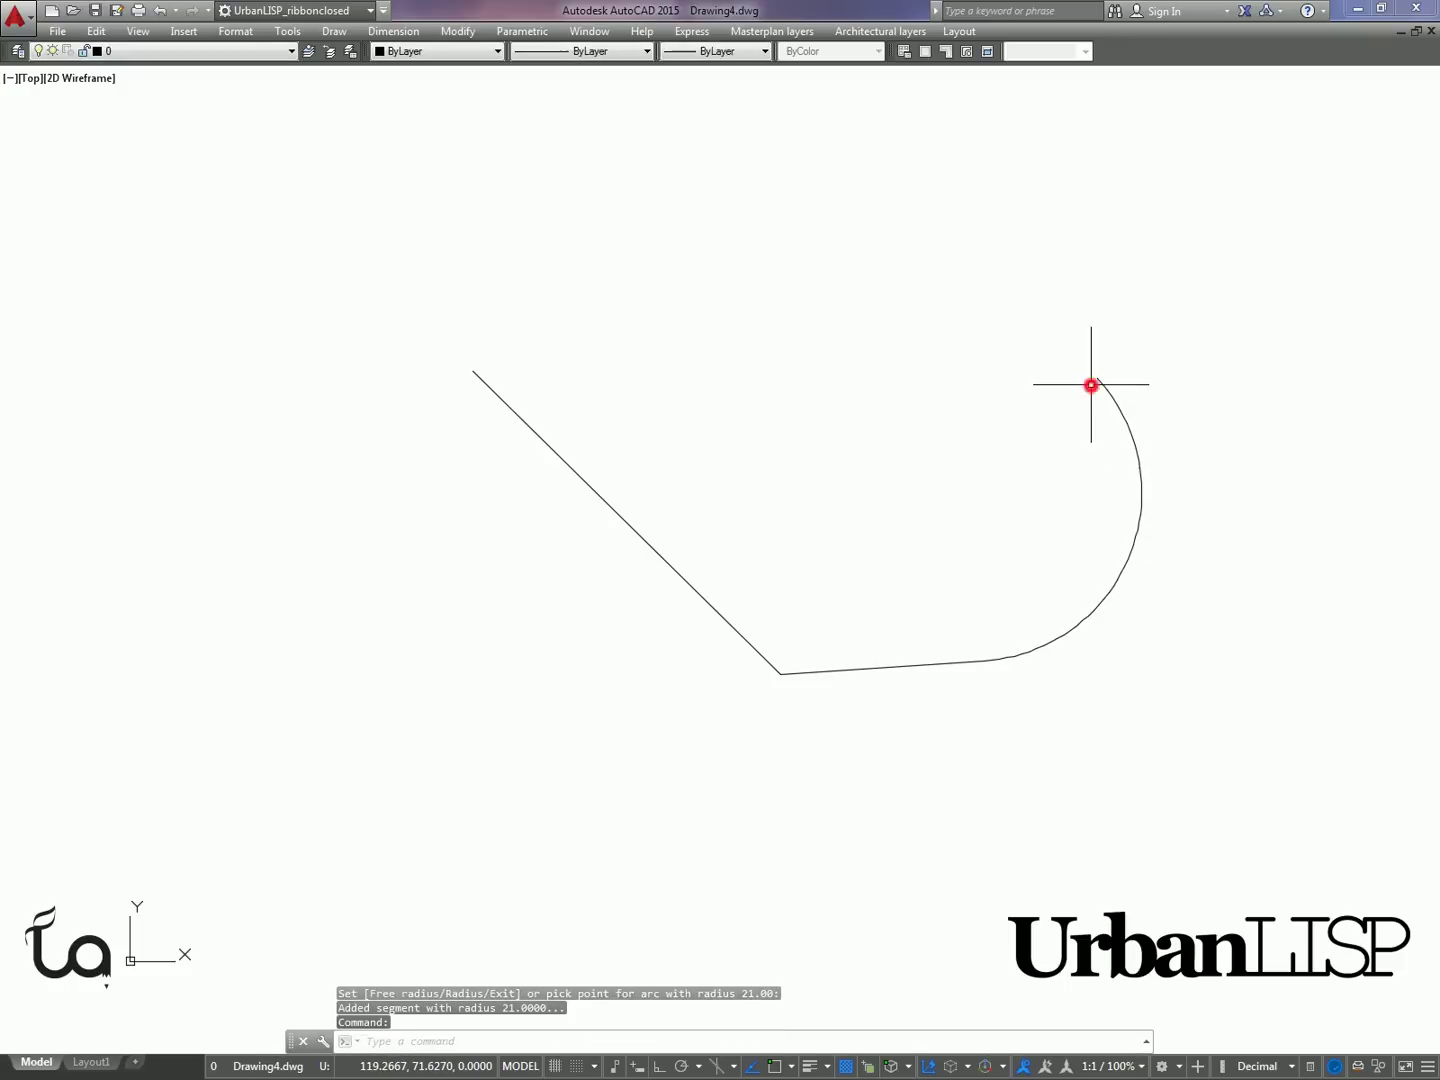
left_click(1103, 386)
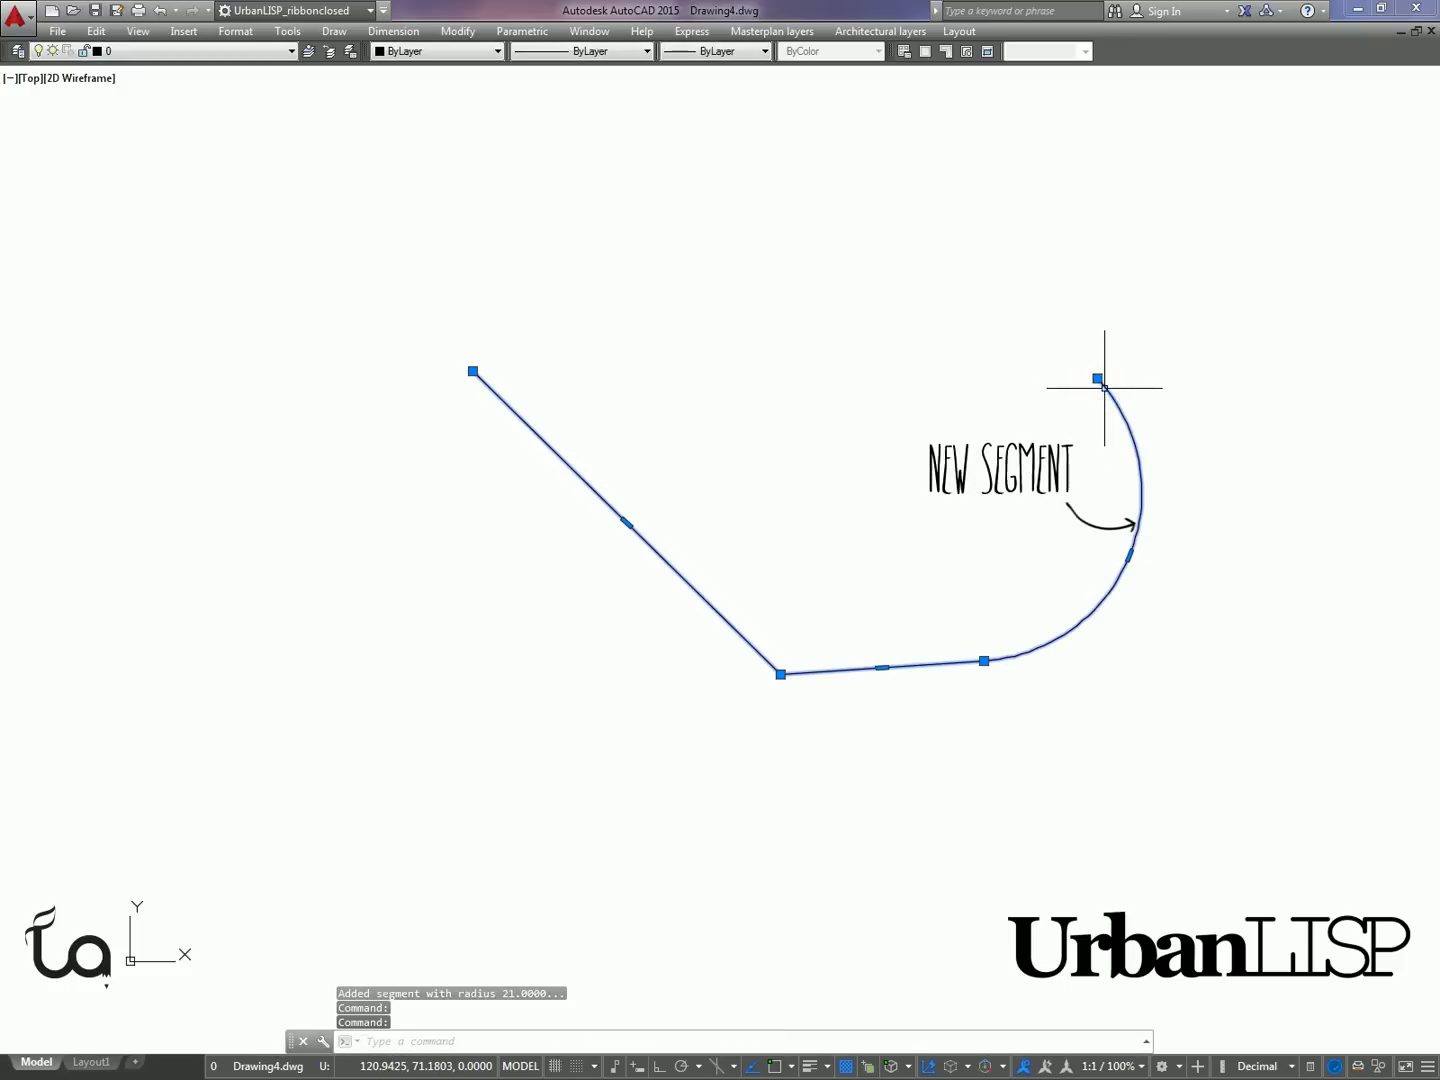
key("Escape")
- Use TAS to add a fixed radius-18 tangent arc segment at the polyline's upper left end
type("TAs")
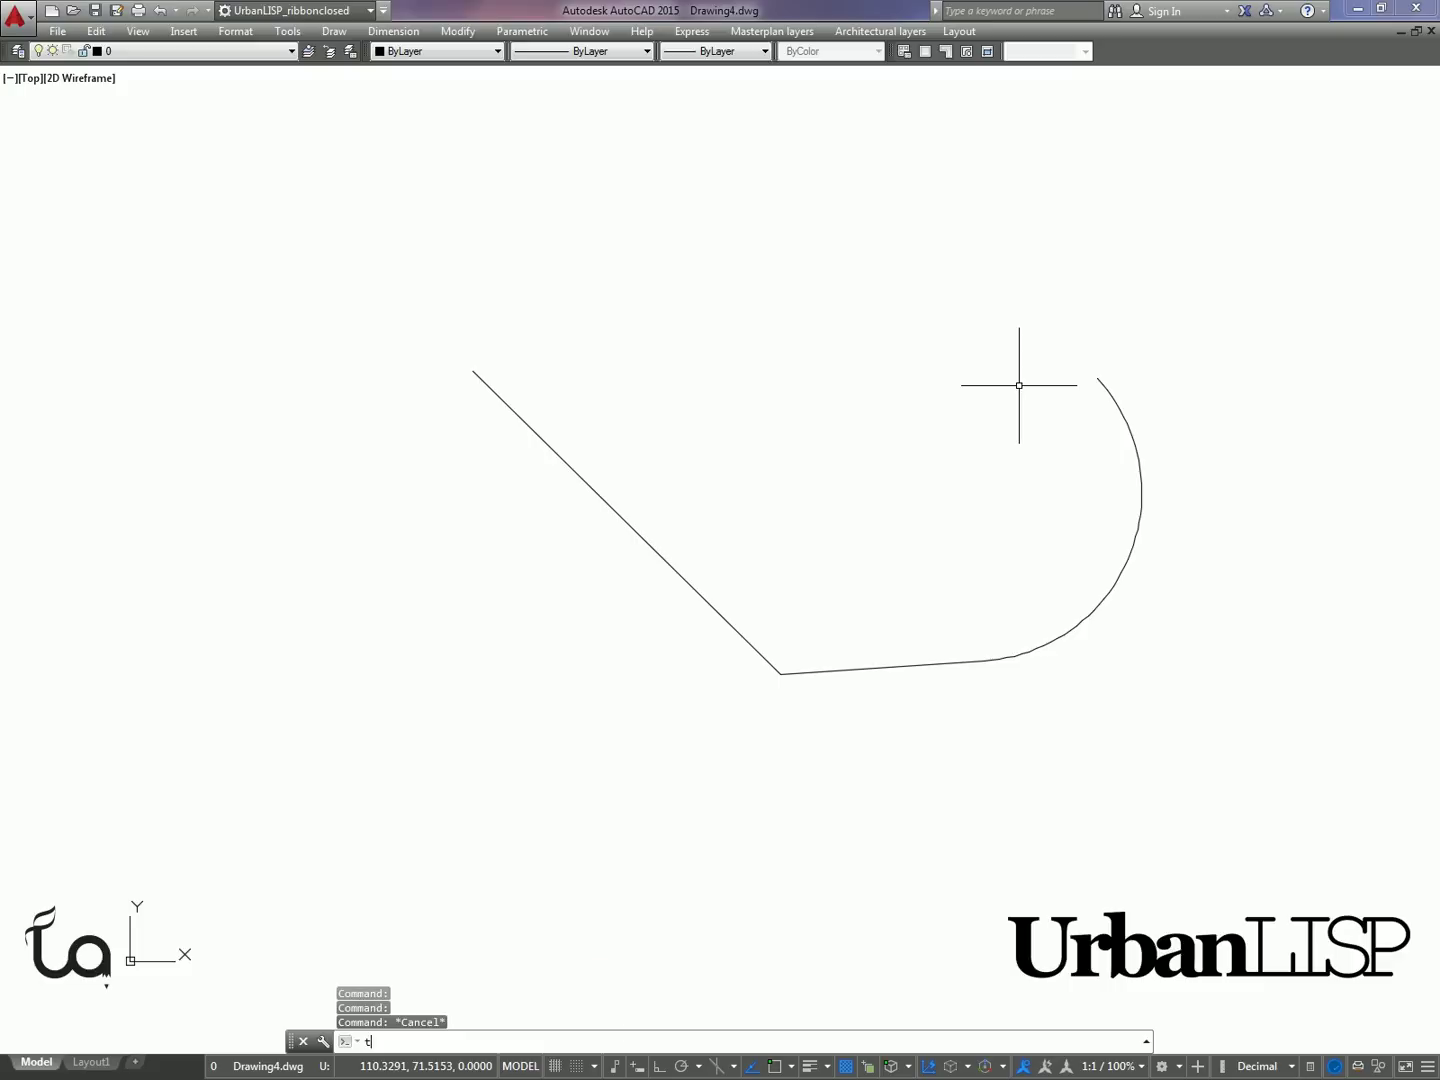
key("Return")
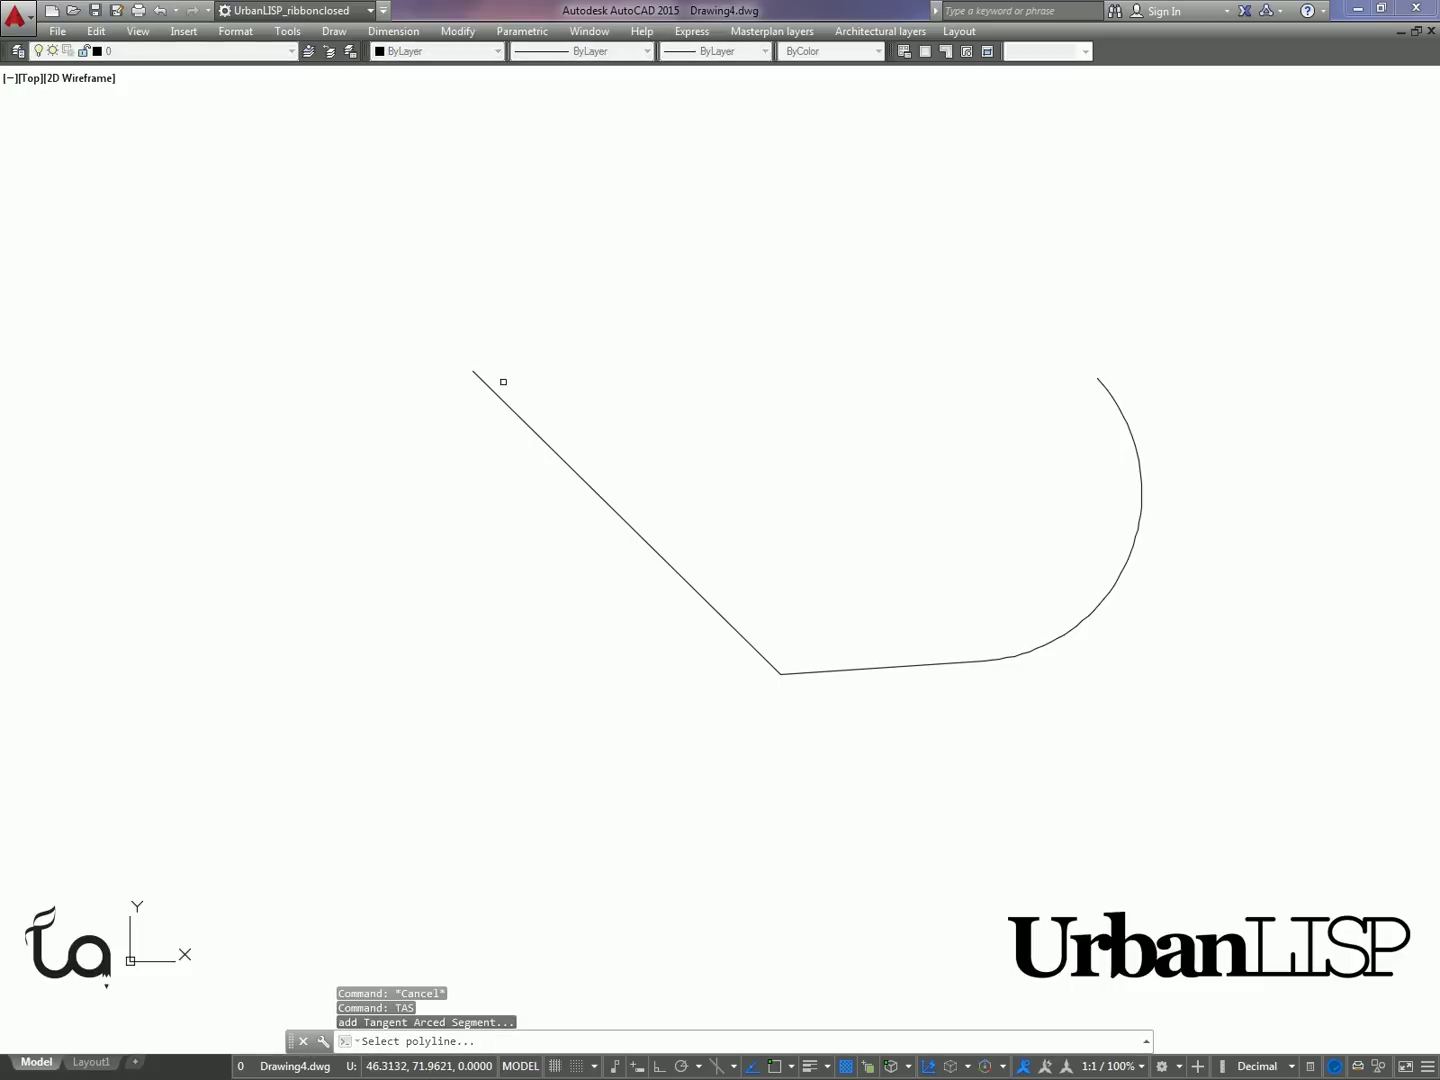
left_click(484, 377)
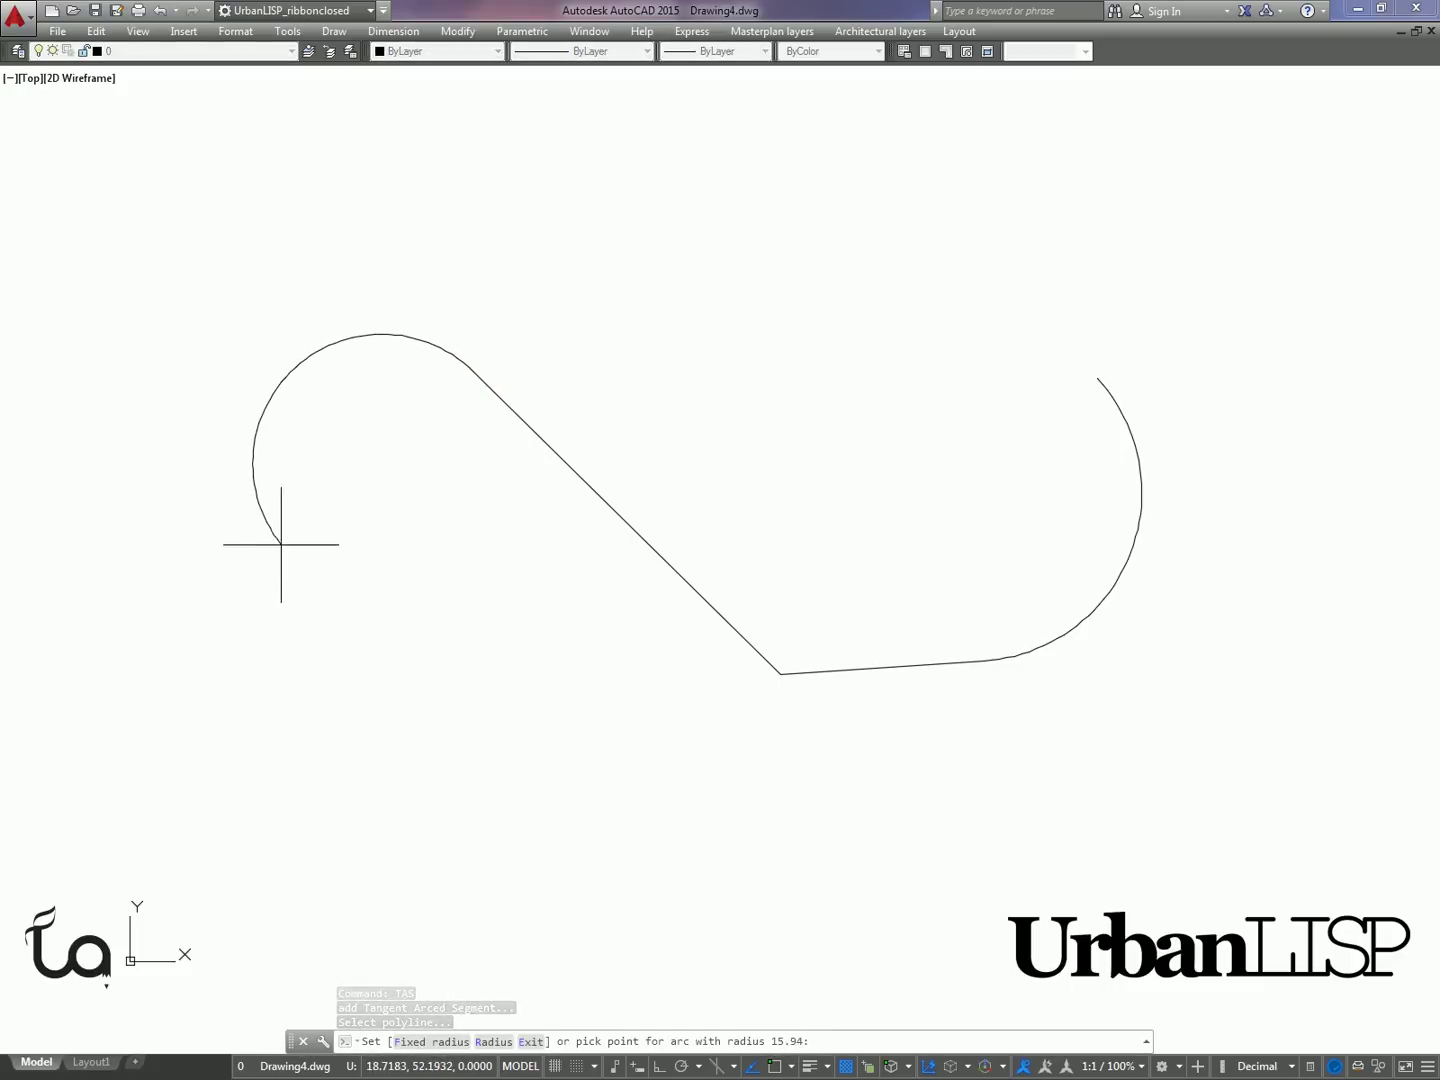
key("Return")
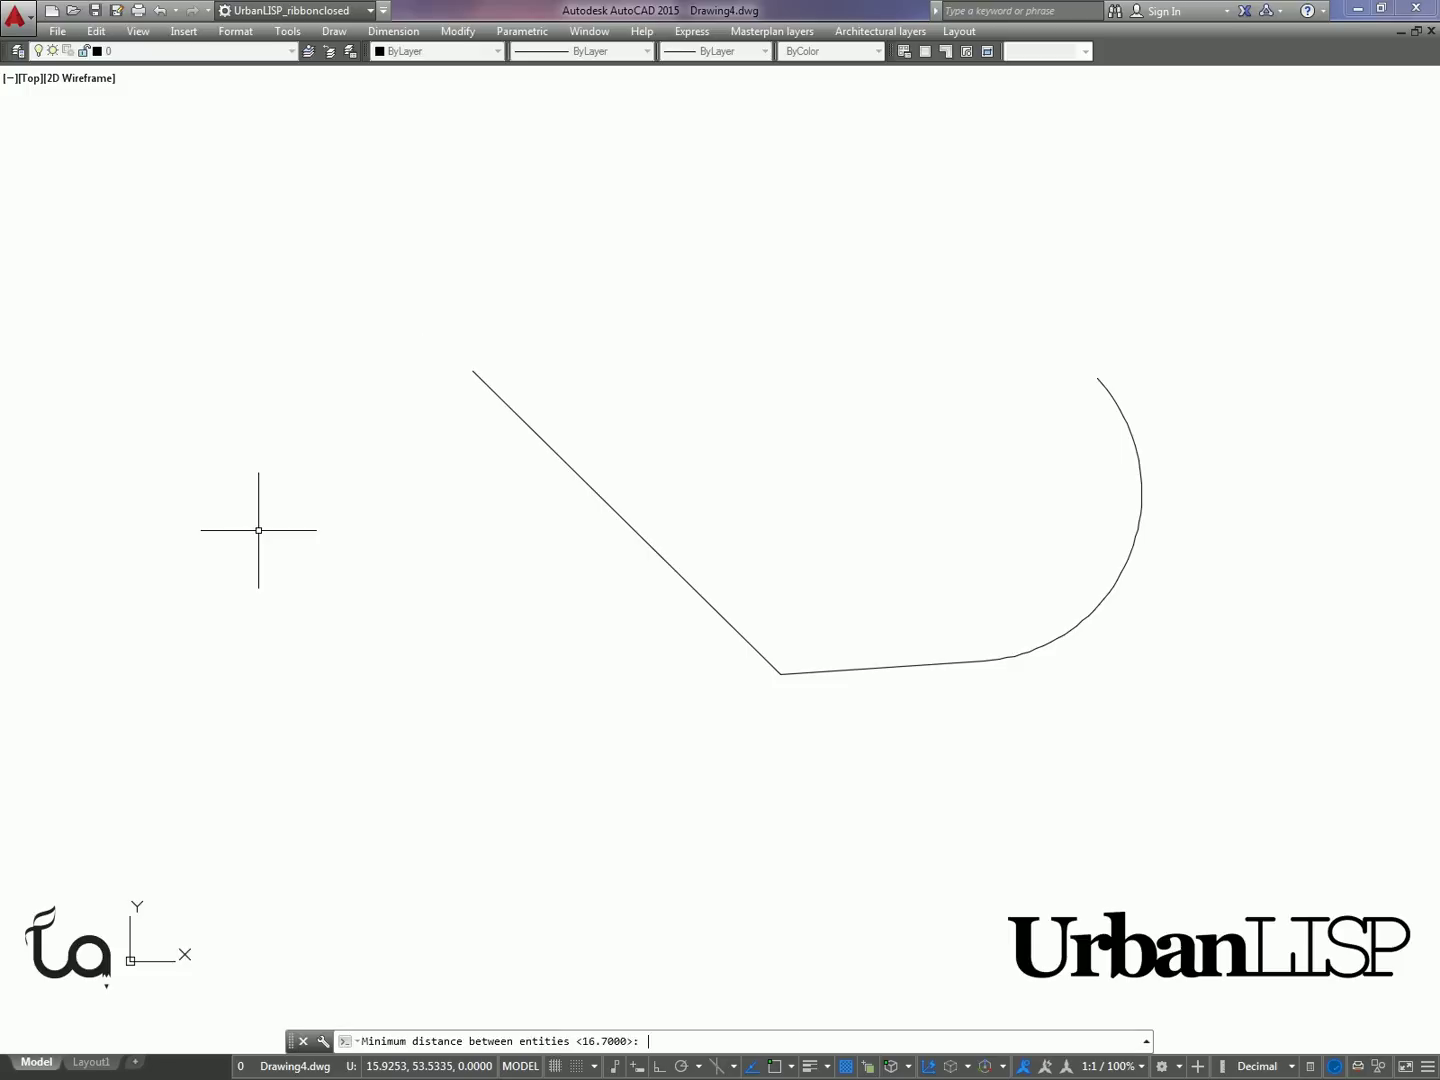
type("18")
key("Return")
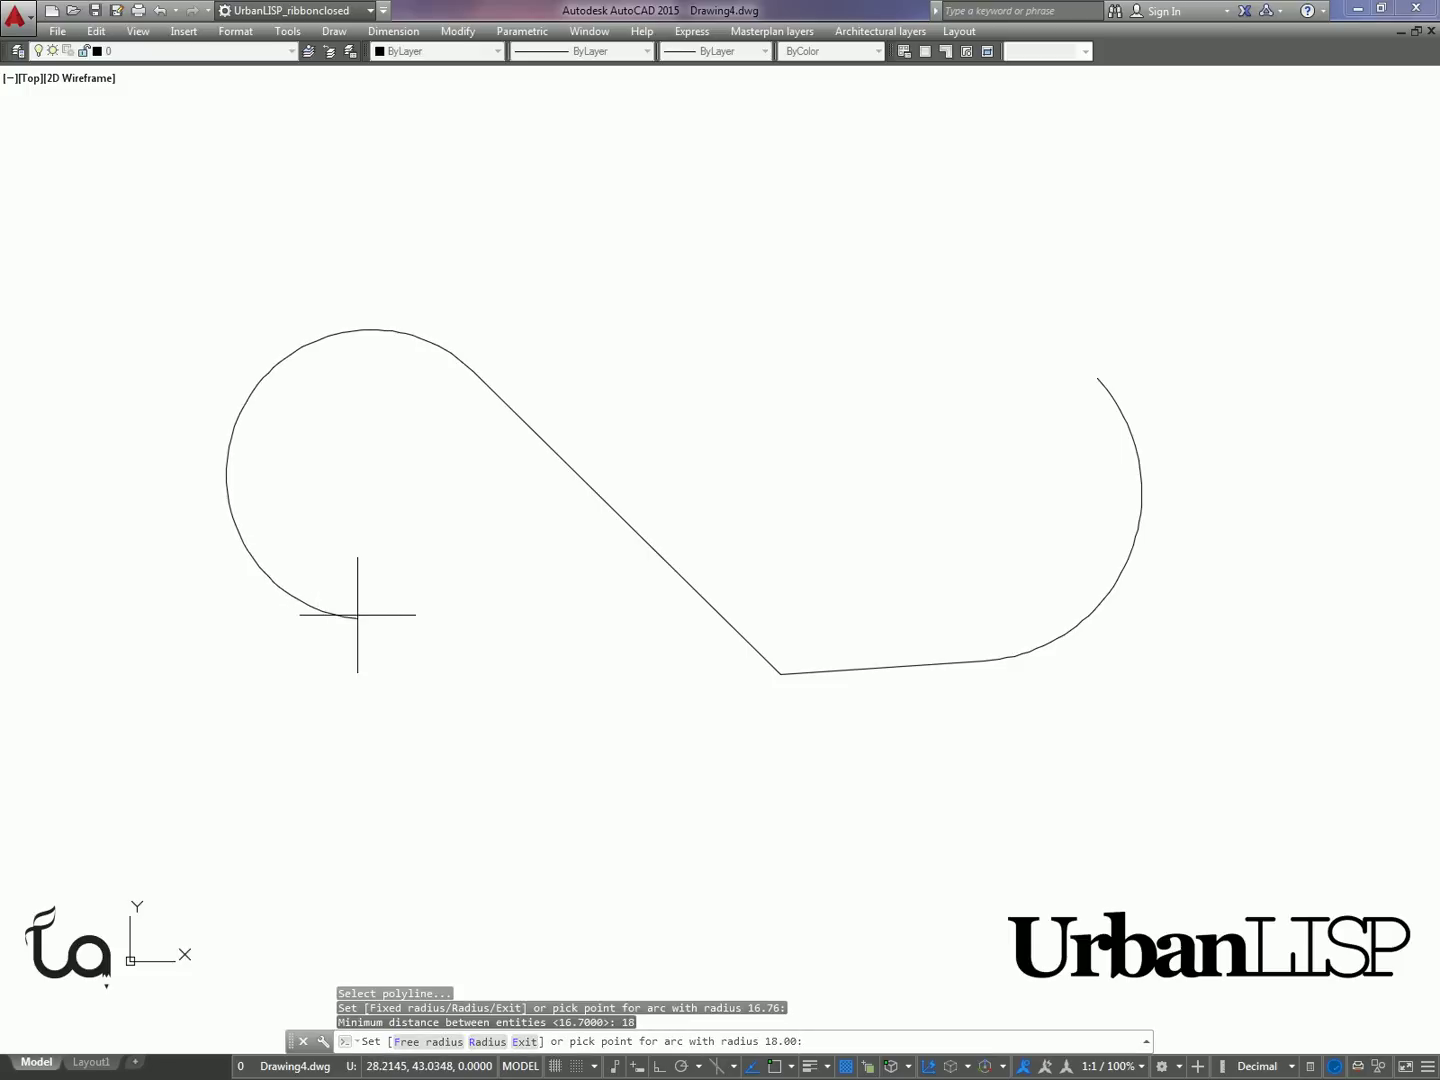
left_click(170, 419)
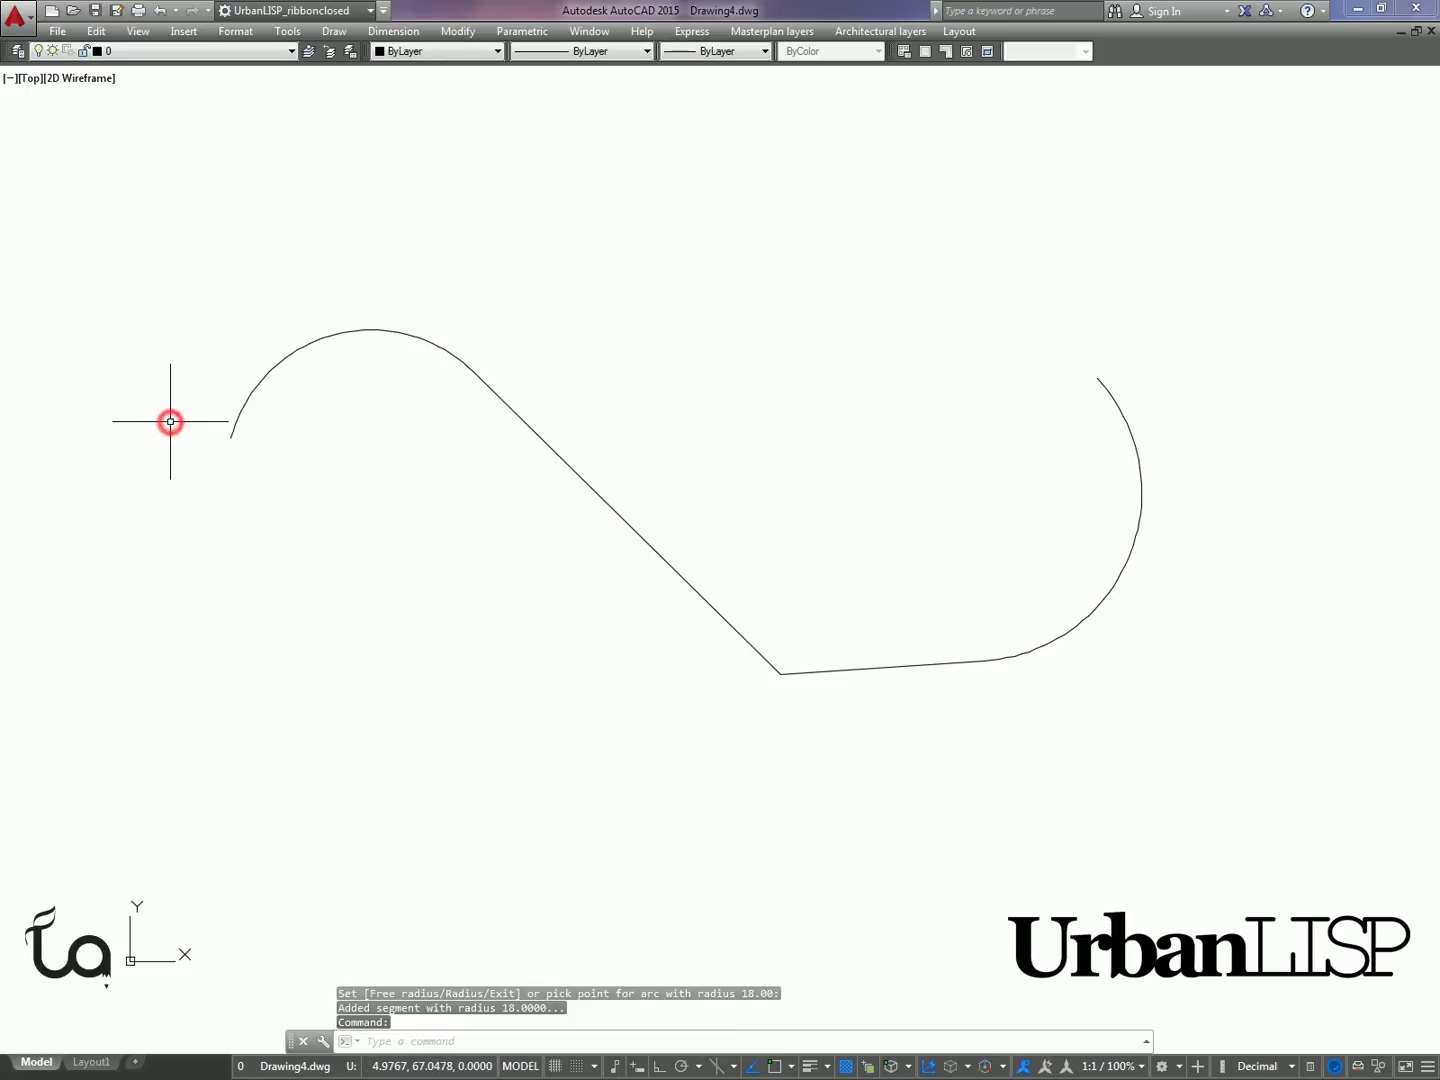
left_click(243, 400)
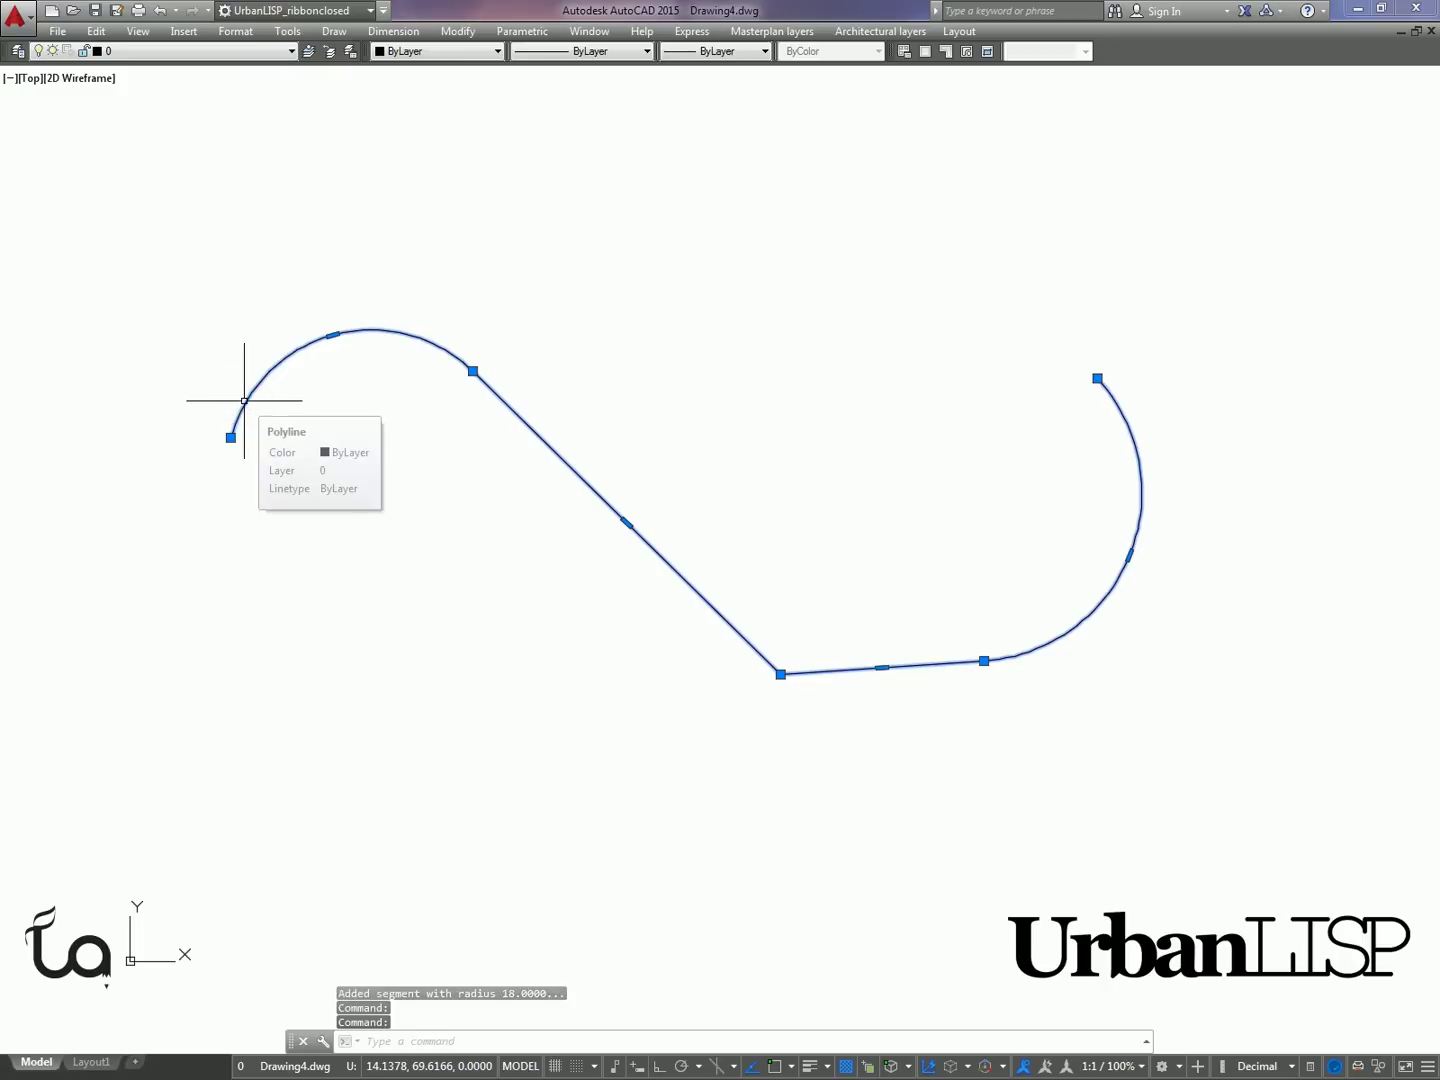